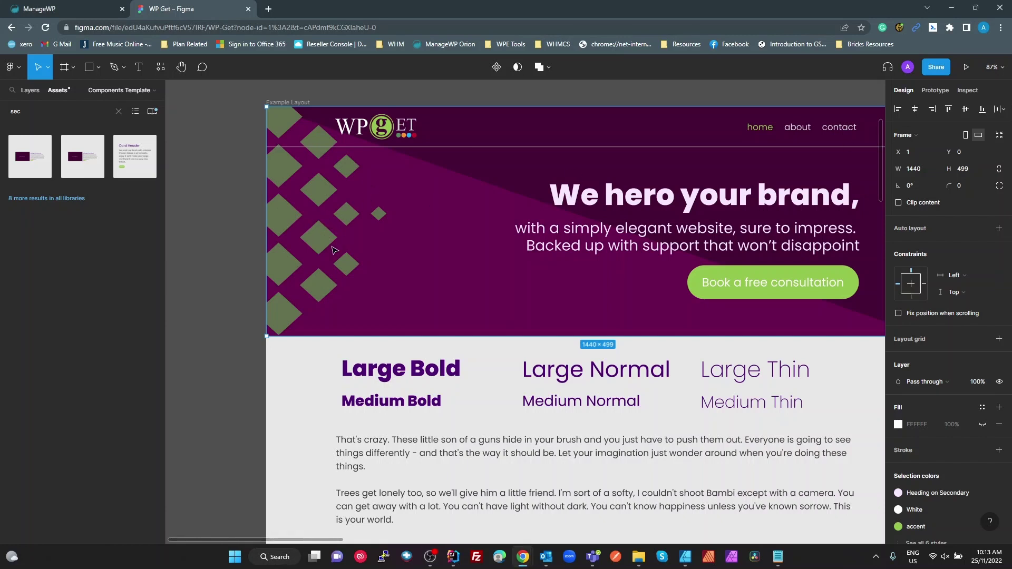
Step: Inspect the green diamond pattern in the hero banner of the Example Layout, leaving it deselected
click(323, 242)
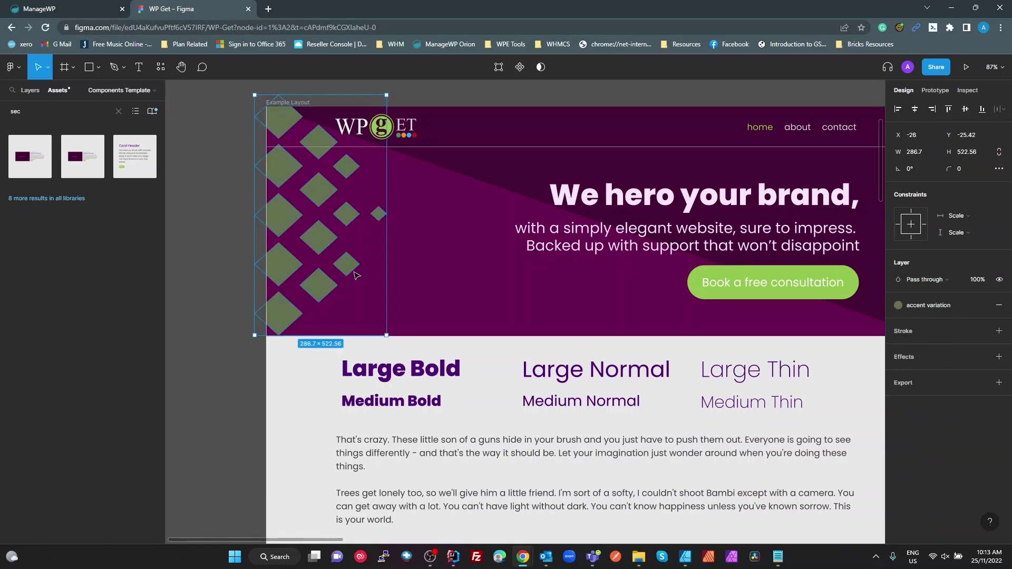
click(251, 433)
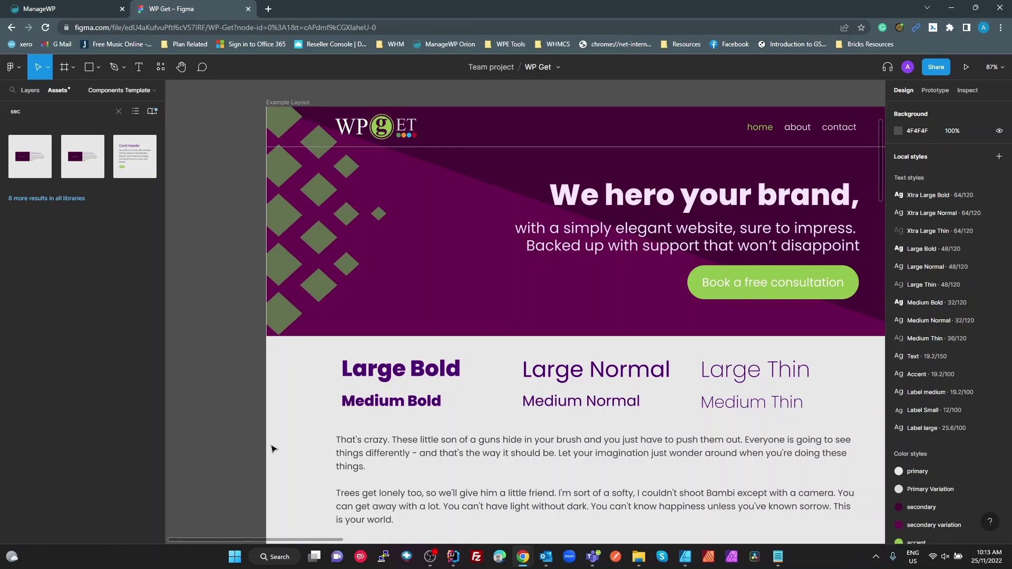
Step: Switch to Affinity Designer and select all the grey diamond shapes in the document
click(685, 559)
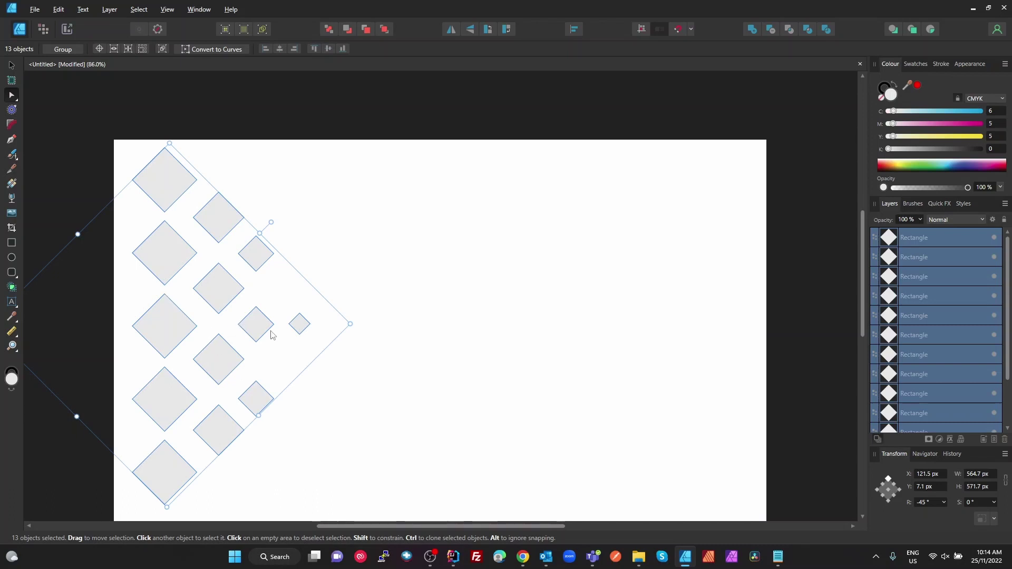
click(350, 296)
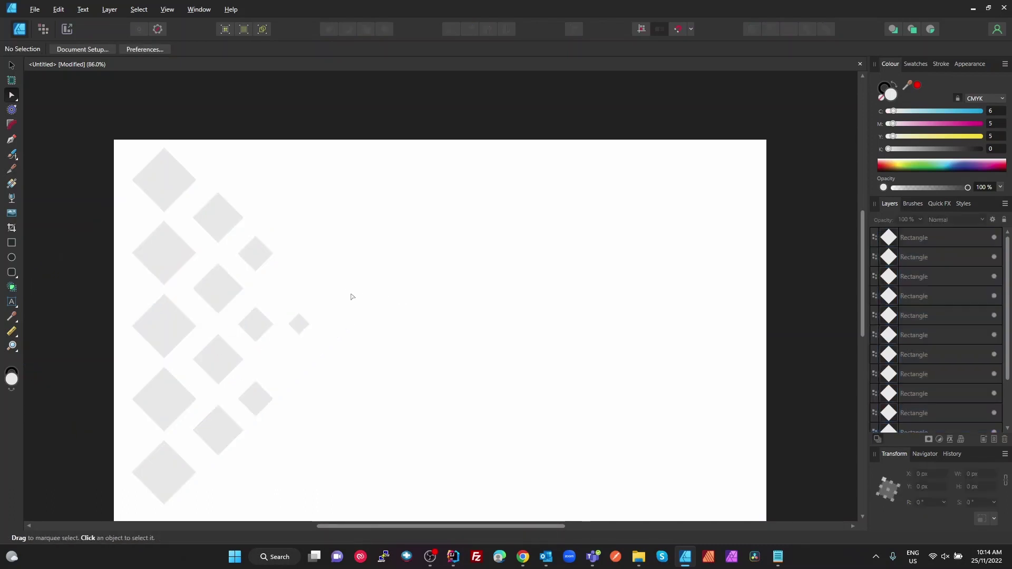
key(ctrl+a)
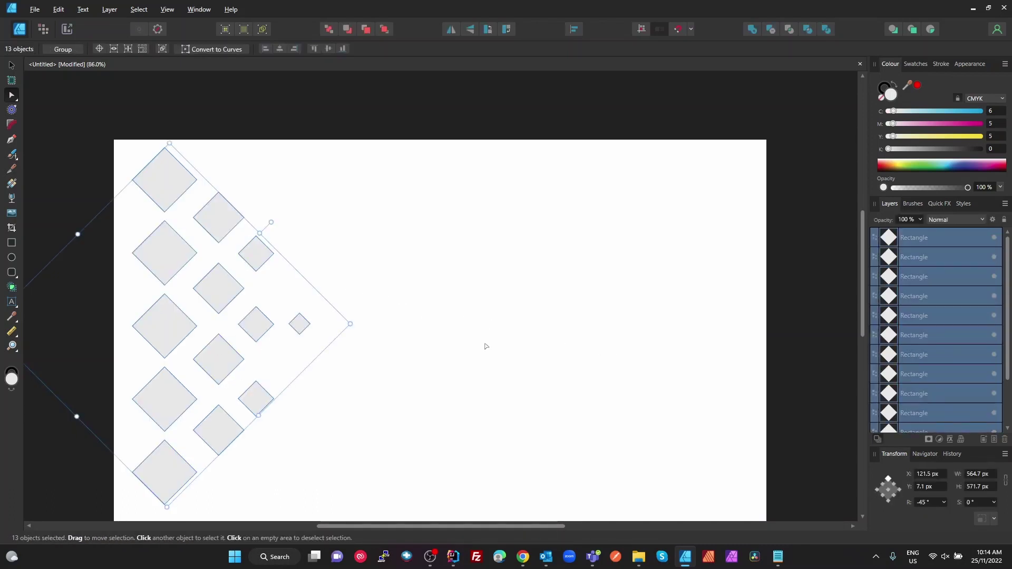
Step: Set up an SVG export of the diamonds with the SVG (flatten) preset and the area limited to Selection Only
key(ctrl+alt+shift+s)
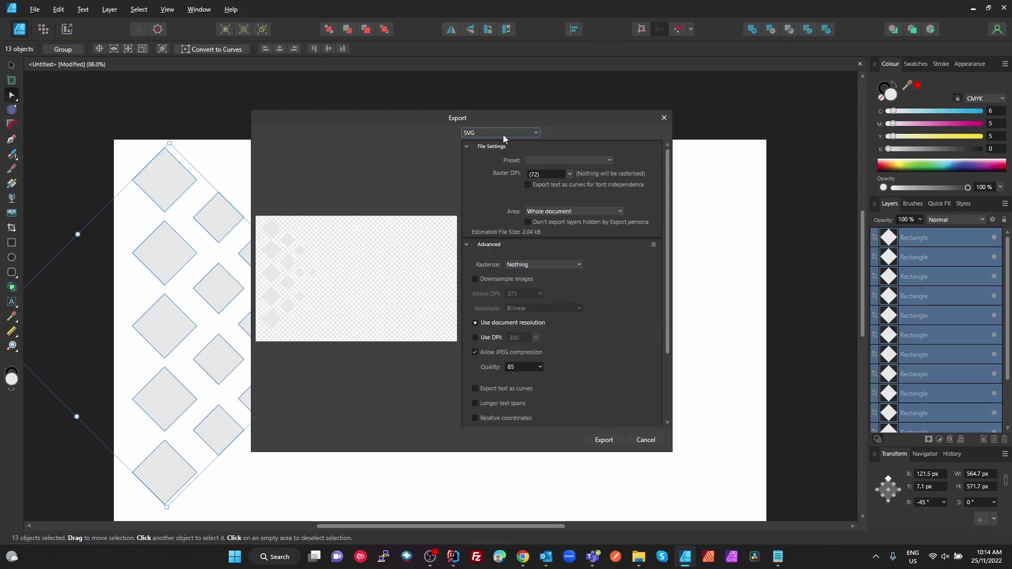
click(596, 161)
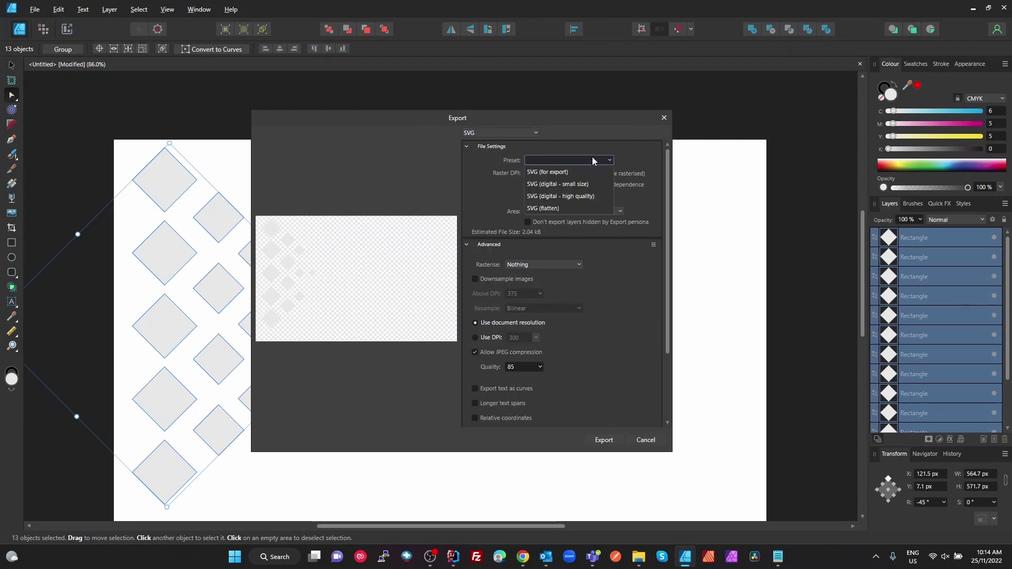
click(542, 210)
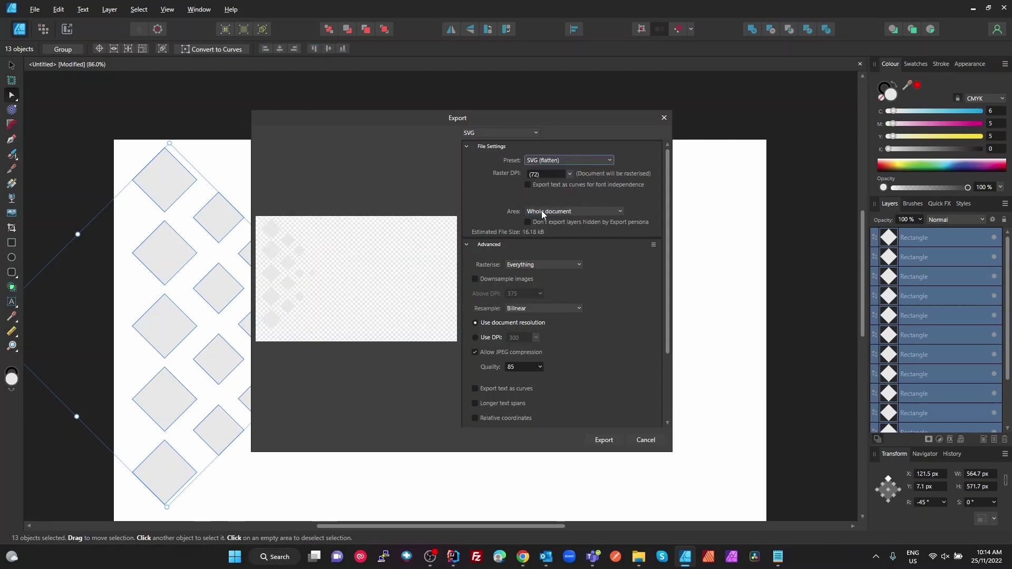
click(555, 212)
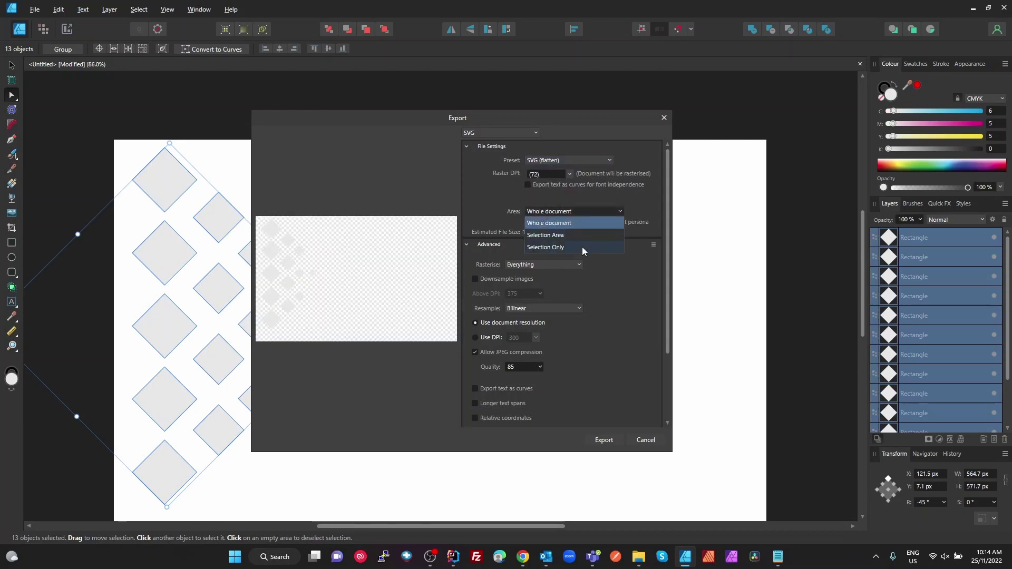
click(555, 248)
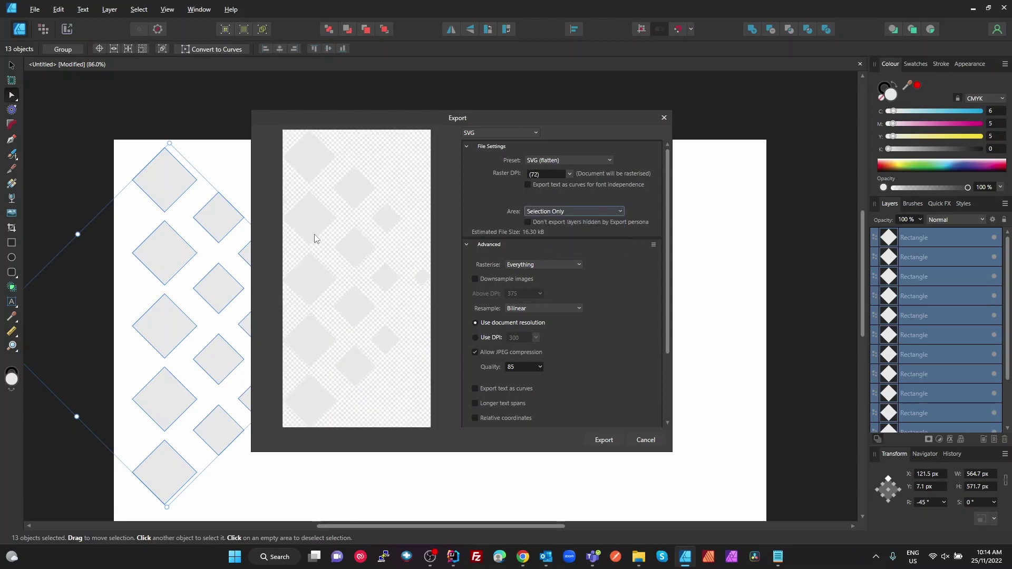
Step: In the advanced export settings, enable hex colours and Flatten transforms, and set Rasterise to Nothing
scroll(574, 295, down, 3)
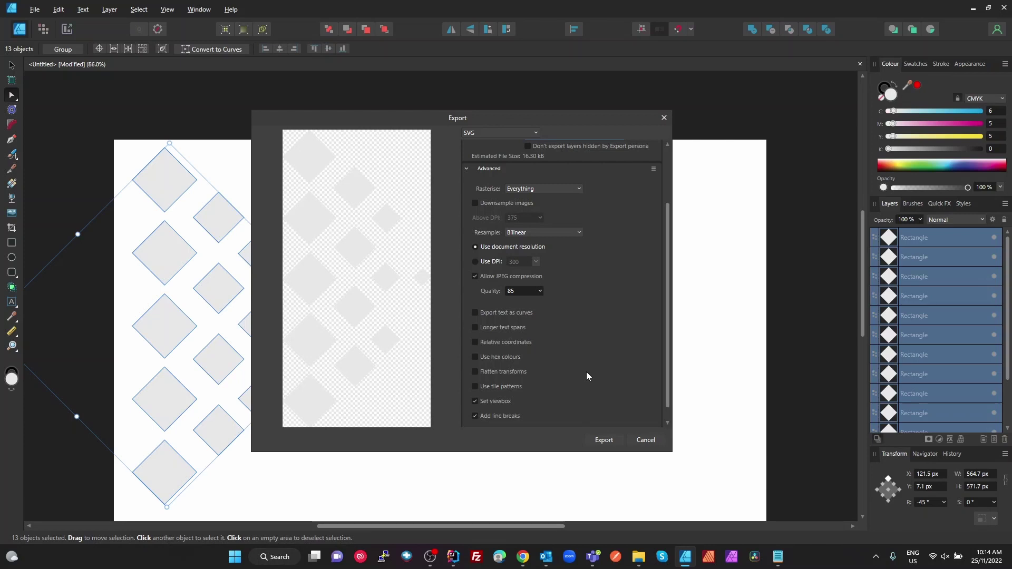
click(477, 371)
scroll(548, 363, up, 2)
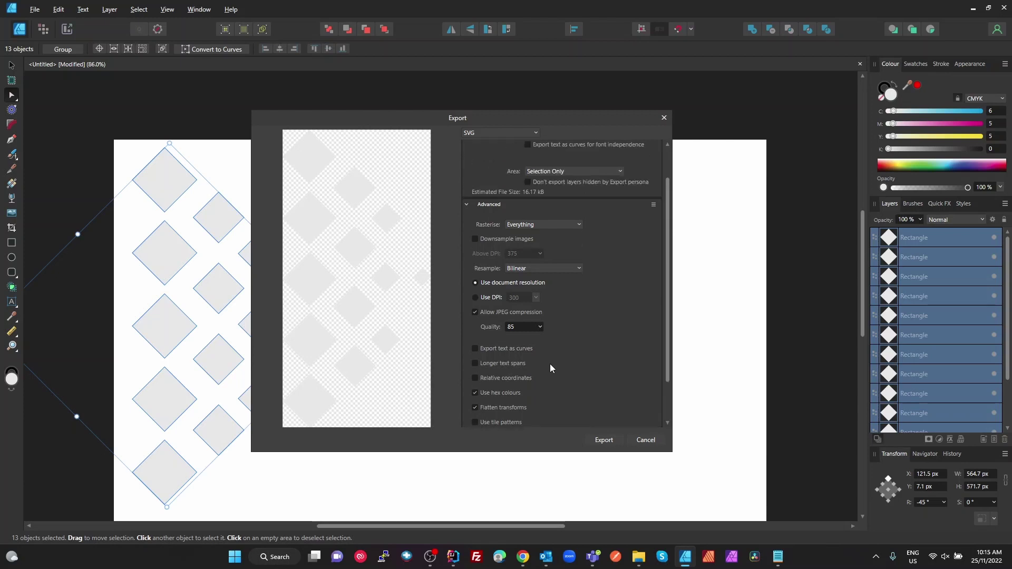
click(554, 225)
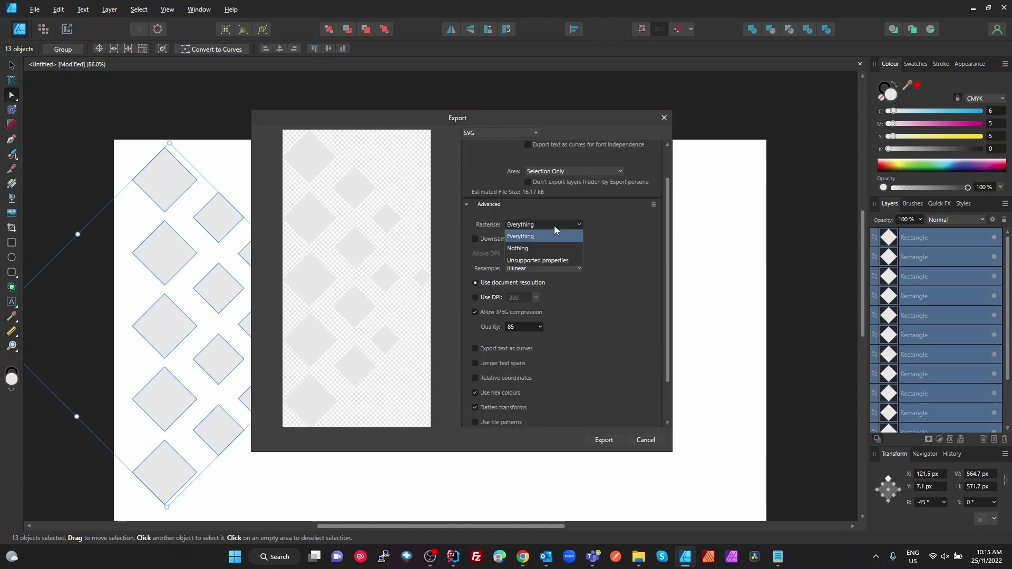
click(525, 251)
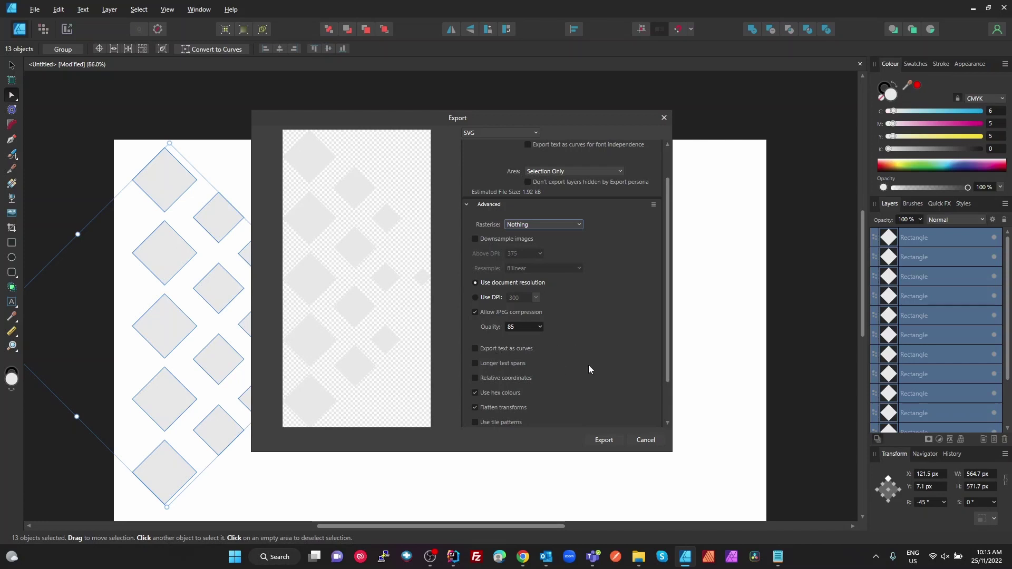
scroll(588, 365, up, 3)
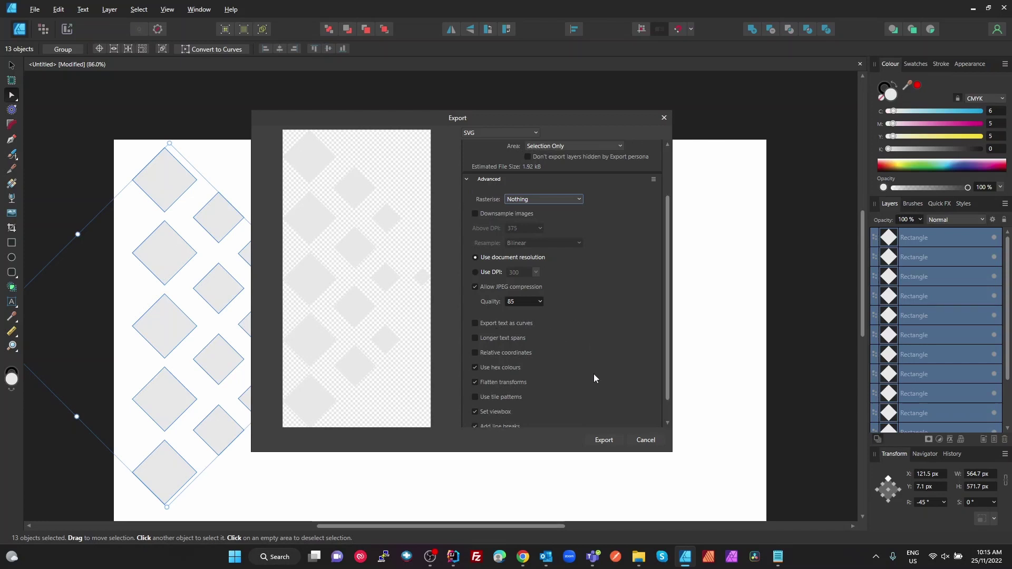
Step: Export the SVG to the Downloads folder as arrows1.svg, replacing the existing file
click(604, 440)
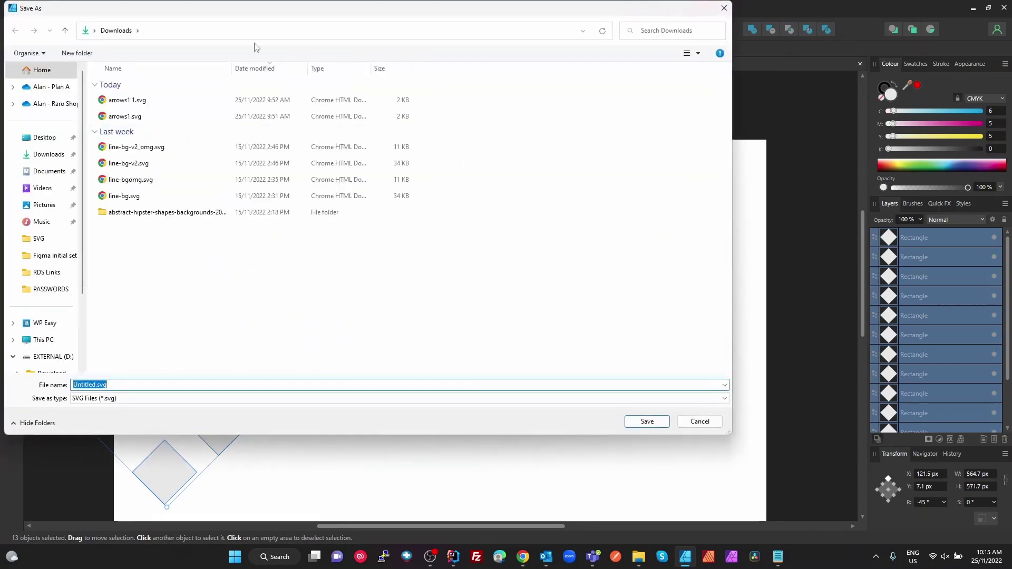
click(158, 116)
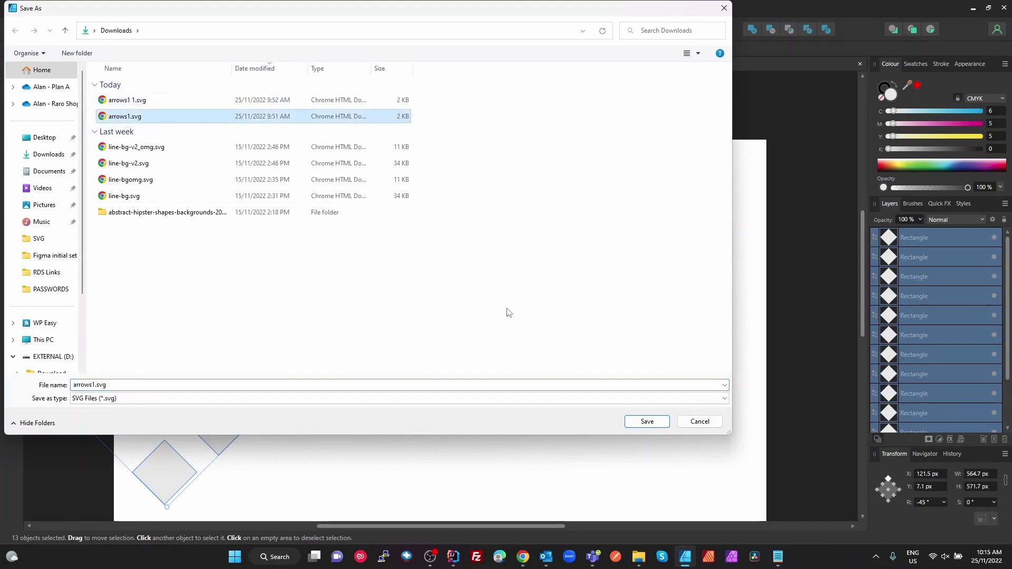
click(653, 423)
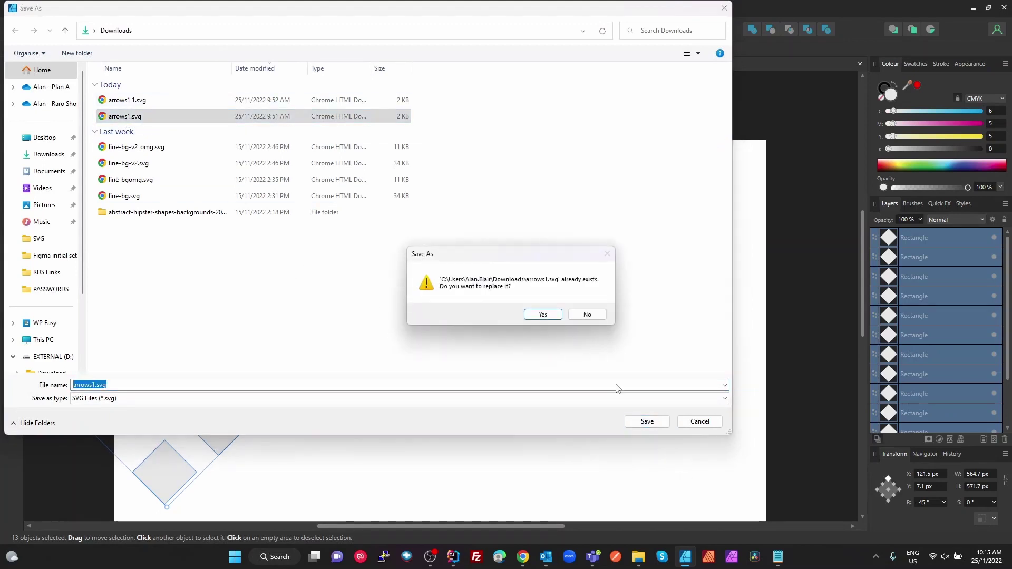
click(543, 318)
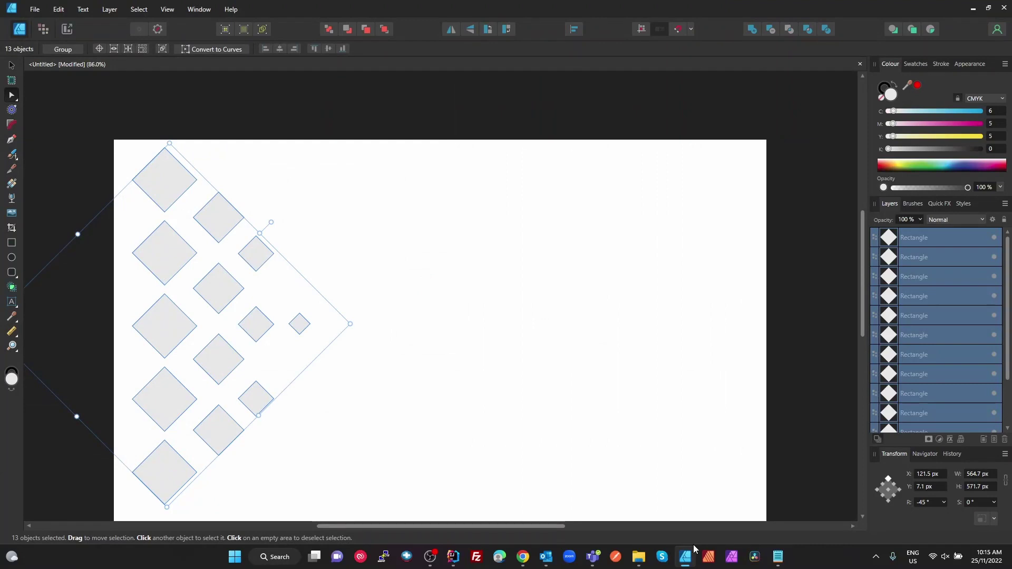
Step: Open the exported arrows1.svg from the Downloads folder in Notepad++
click(639, 557)
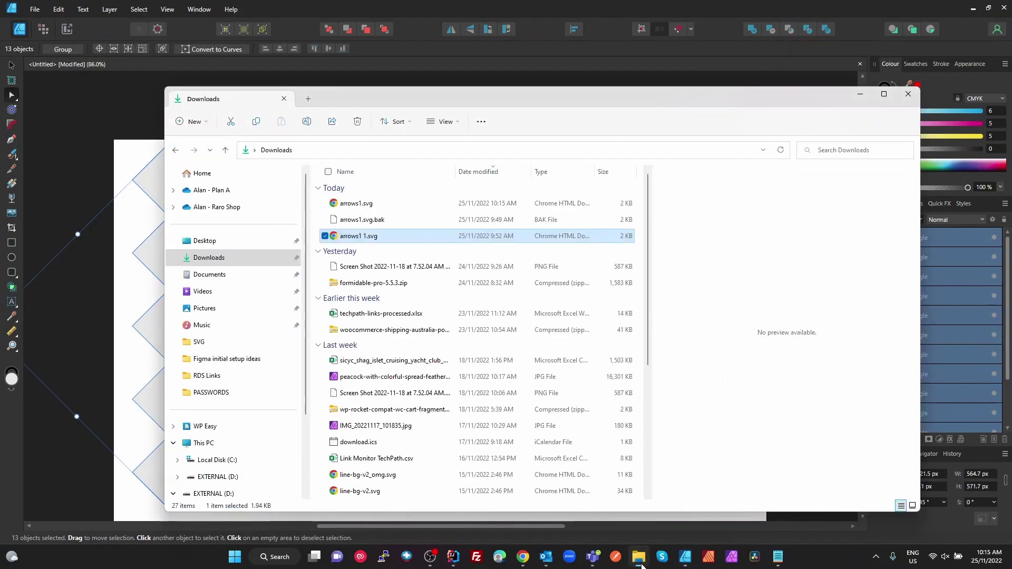
click(372, 205)
right_click(360, 205)
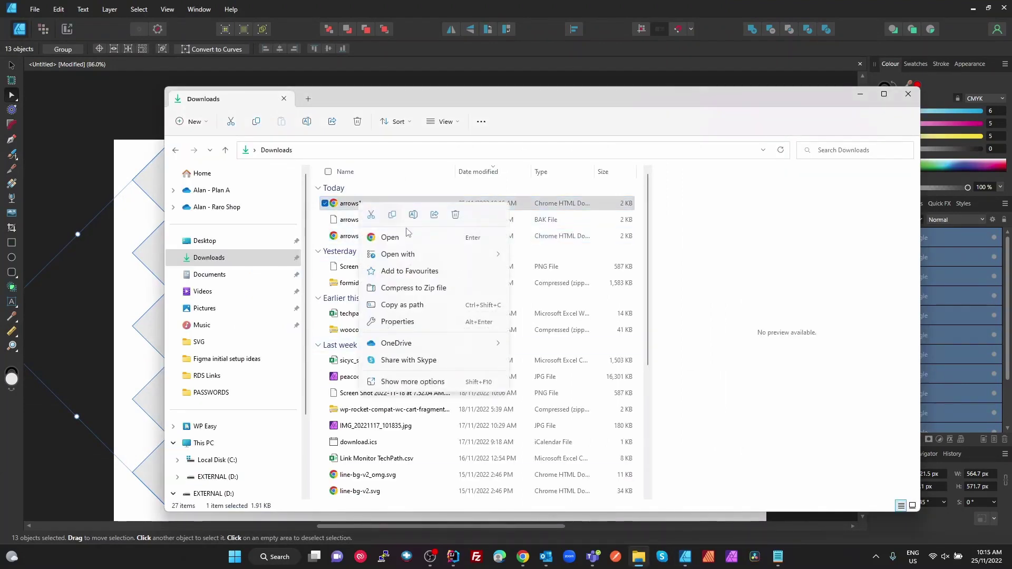
mouse_move(442, 262)
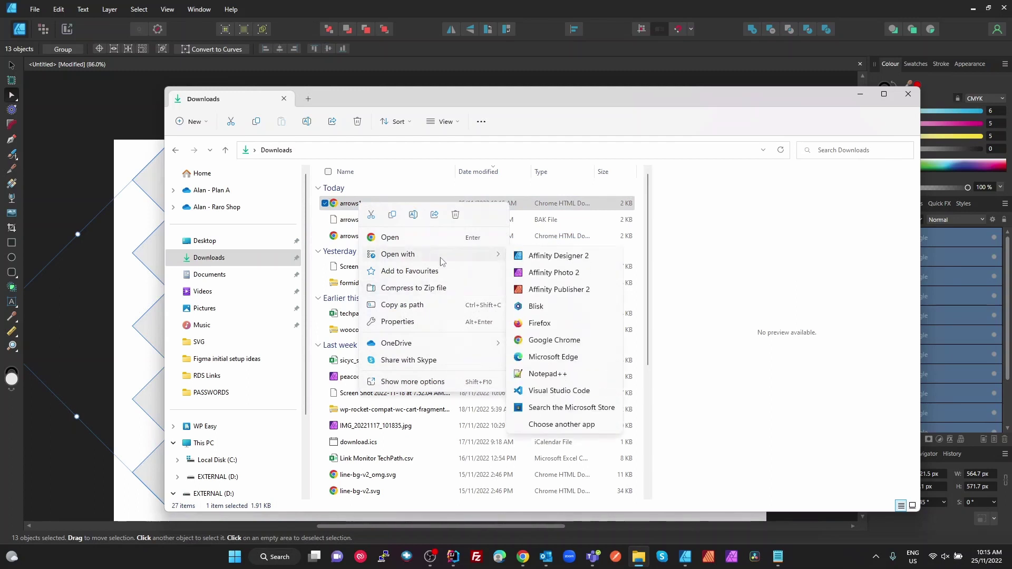
click(552, 376)
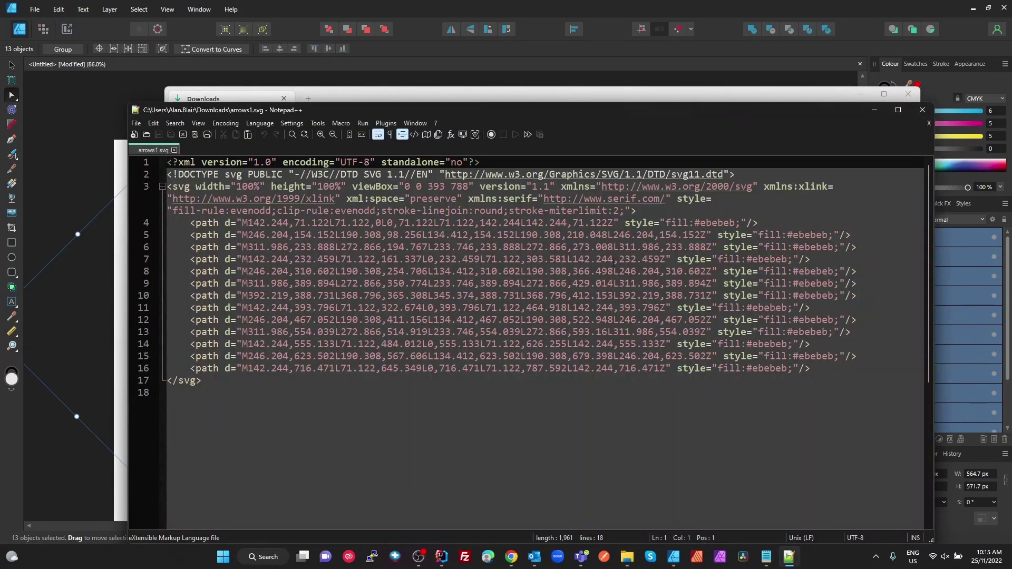
Step: Copy the style="fill:#ebebeb;" attribute from the first path element on line 4
click(726, 258)
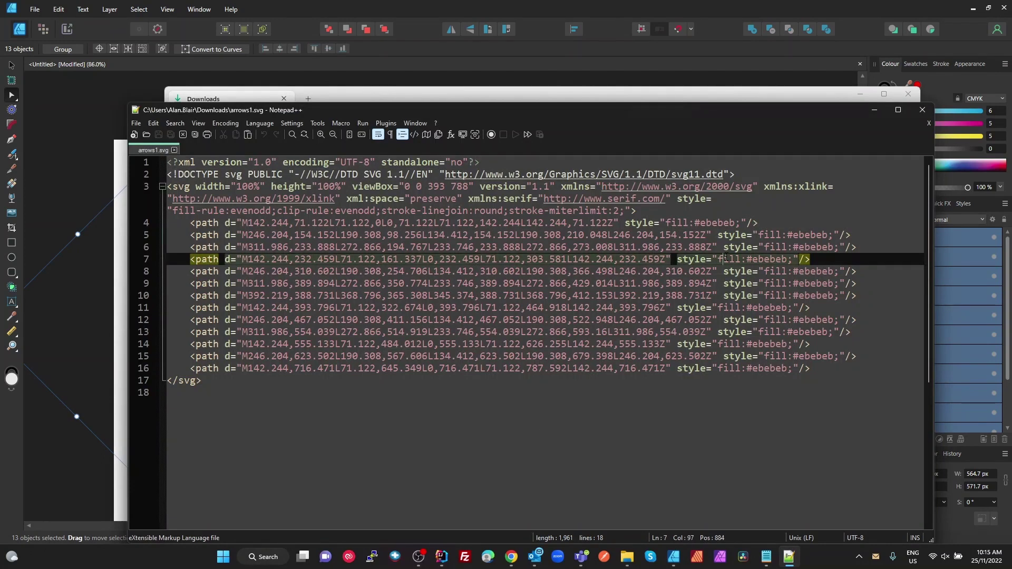
click(637, 223)
drag(625, 223, 740, 225)
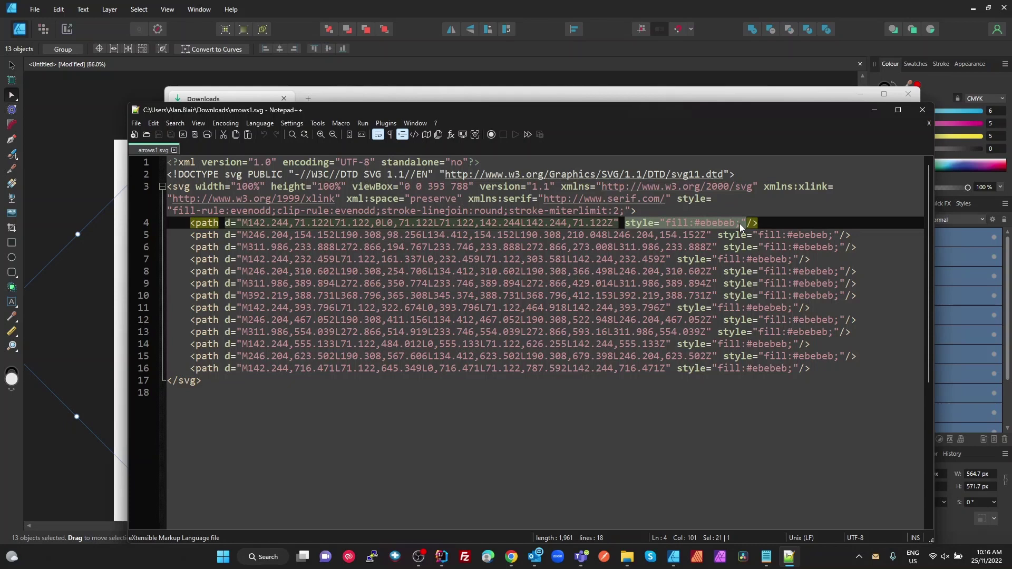
click(740, 223)
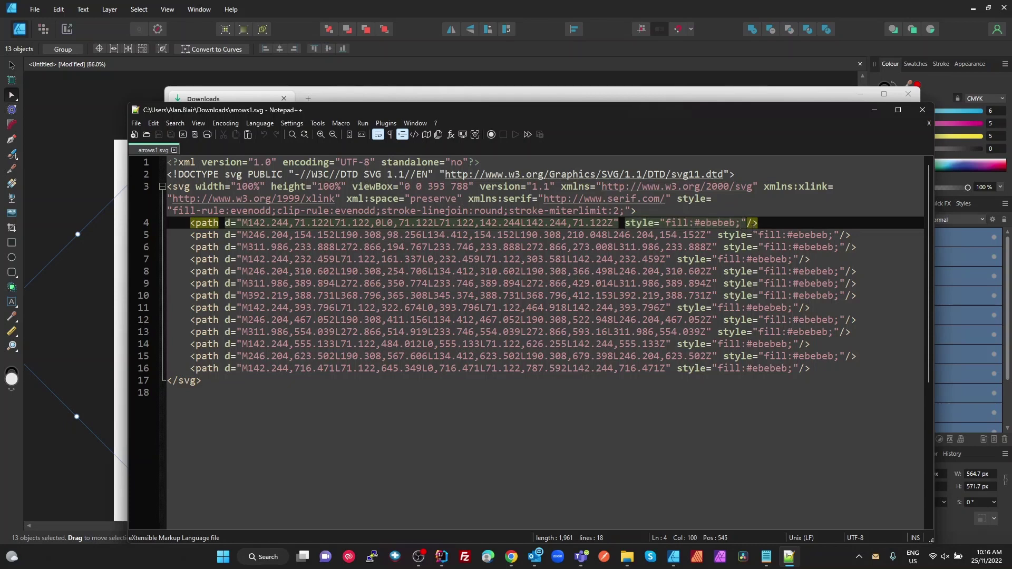
drag(752, 222, 626, 225)
key(ctrl+c)
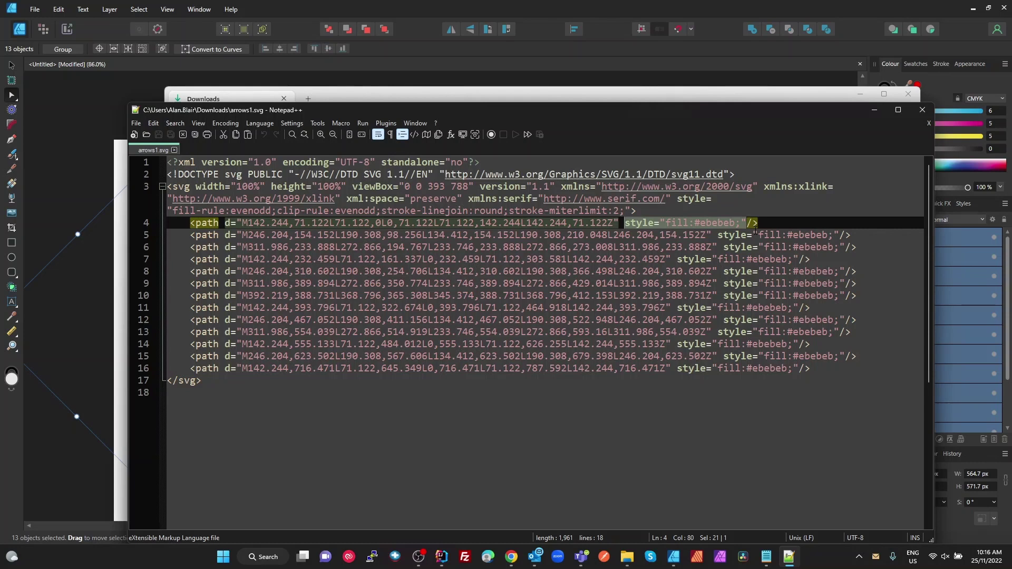
Step: Remove every style="fill:#ebebeb;" attribute across the whole file by replacing all occurrences with nothing
key(ctrl+a)
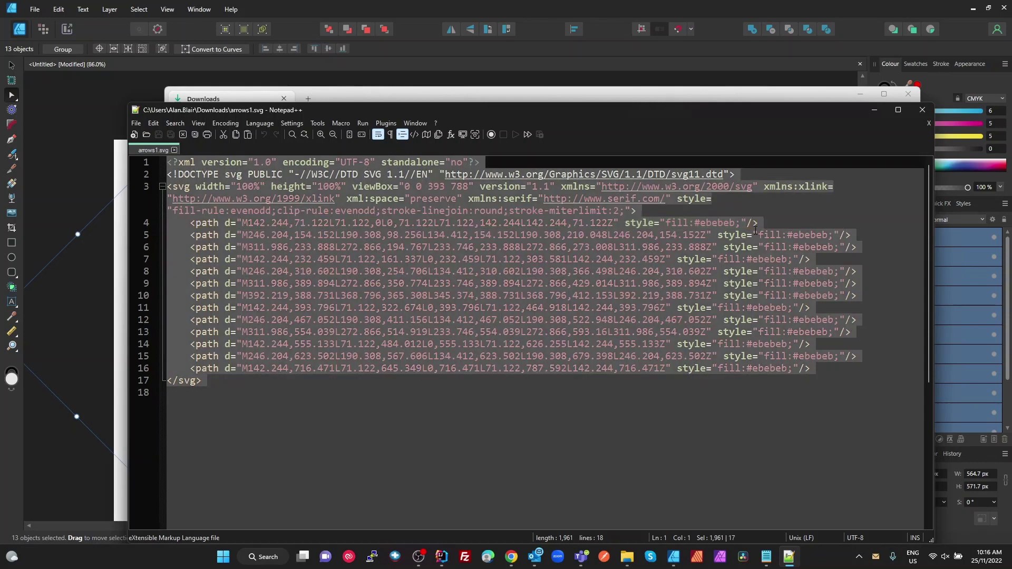
key(ctrl+f)
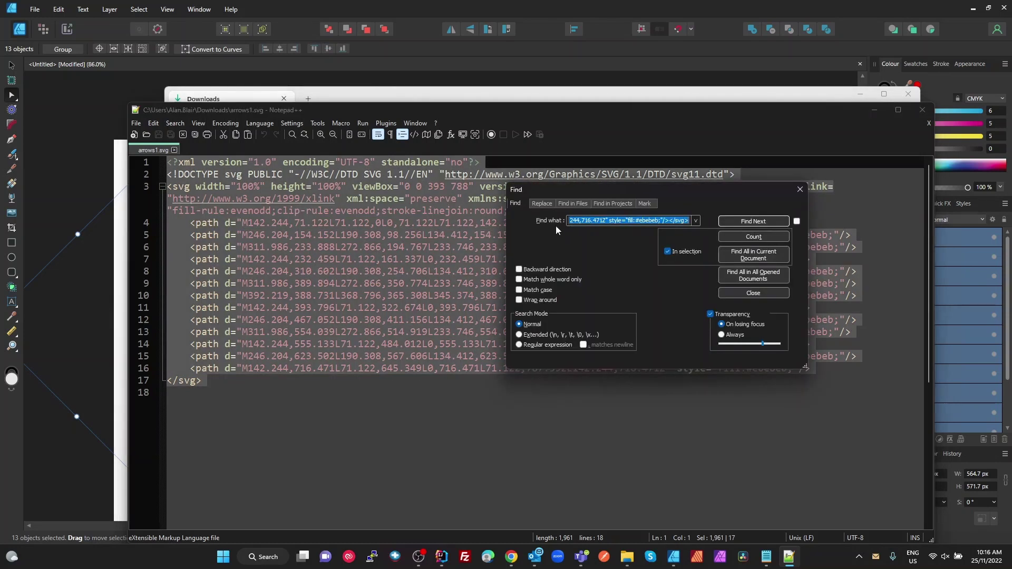
click(542, 204)
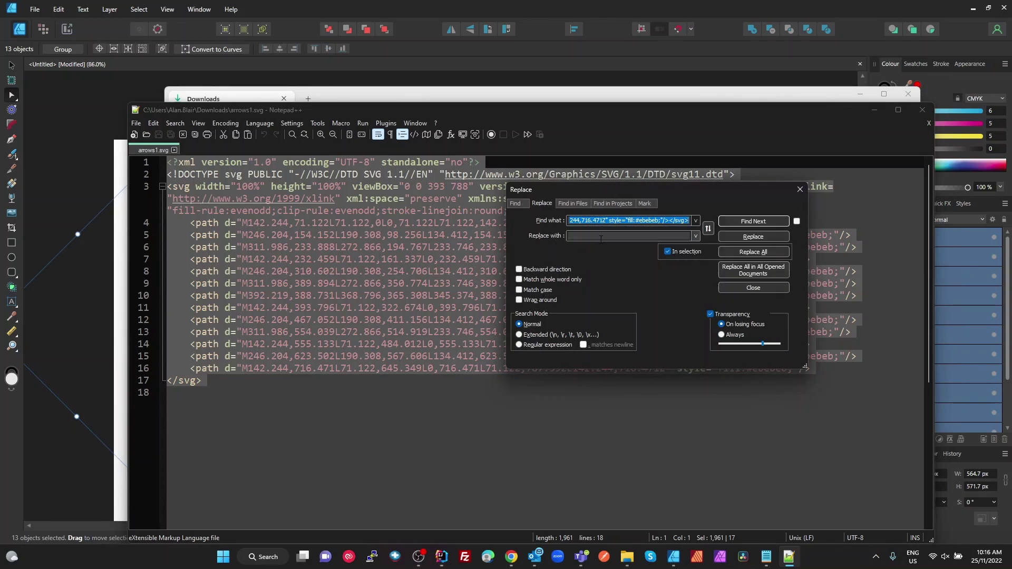
key(ctrl+v)
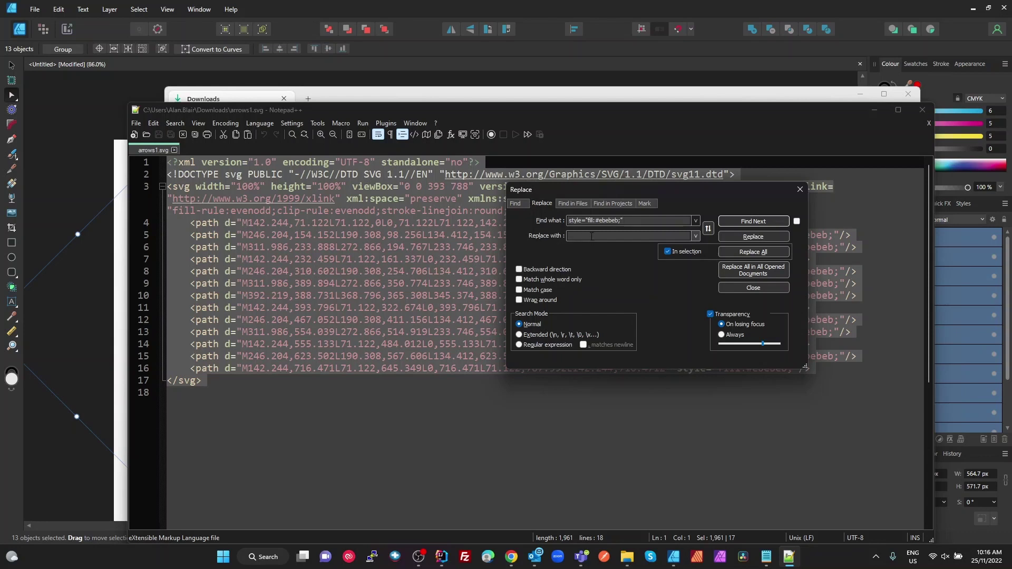
click(748, 252)
click(799, 189)
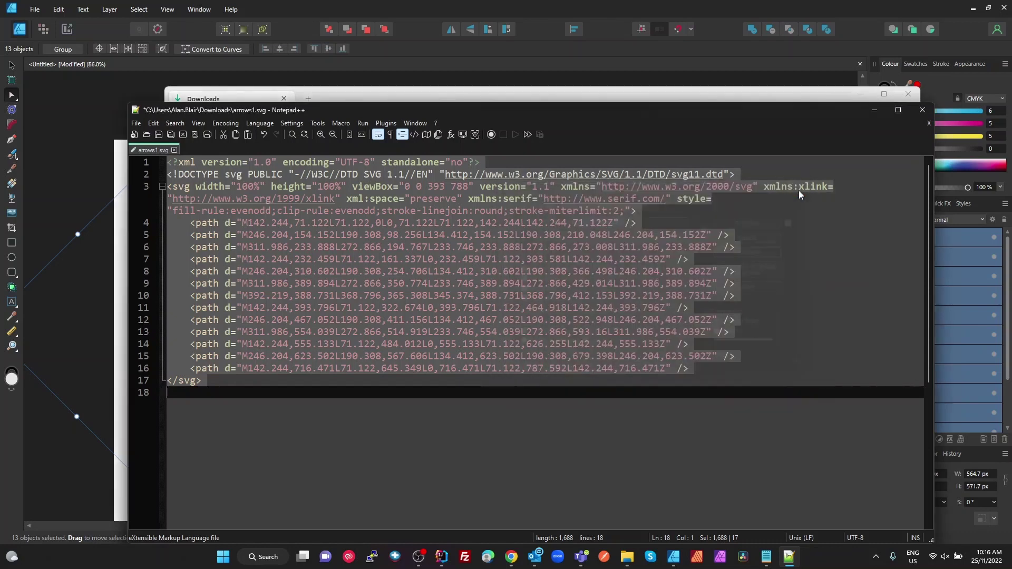
click(631, 234)
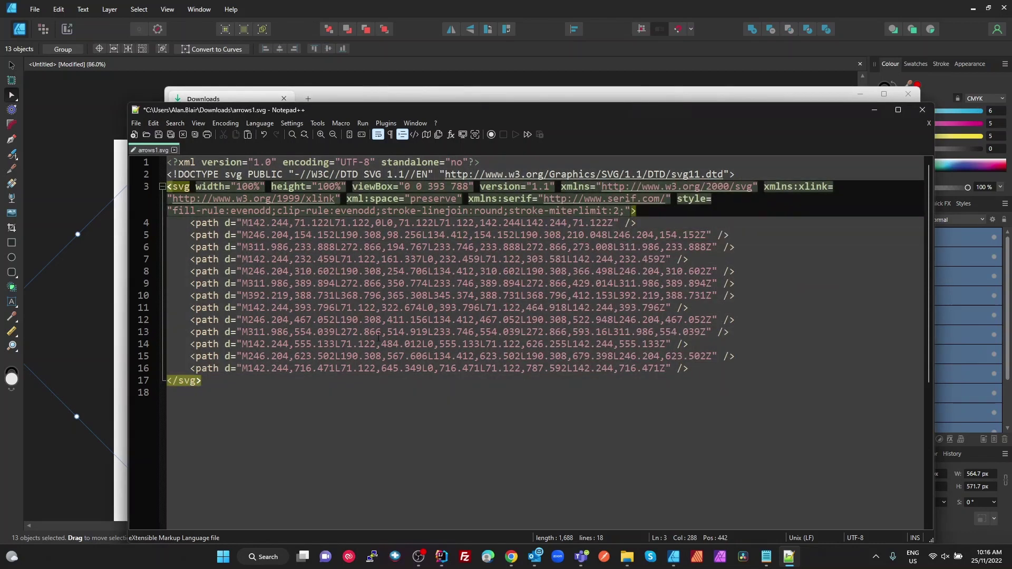
click(354, 422)
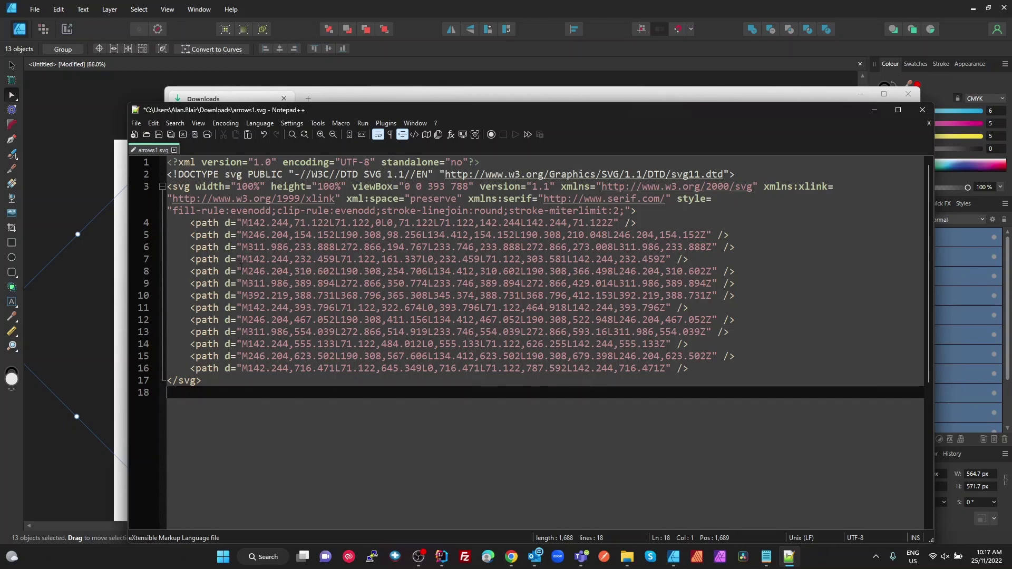
Step: Add the attribute class="logo__top" to the first path element on line 4, ahead of its d attribute
click(220, 223)
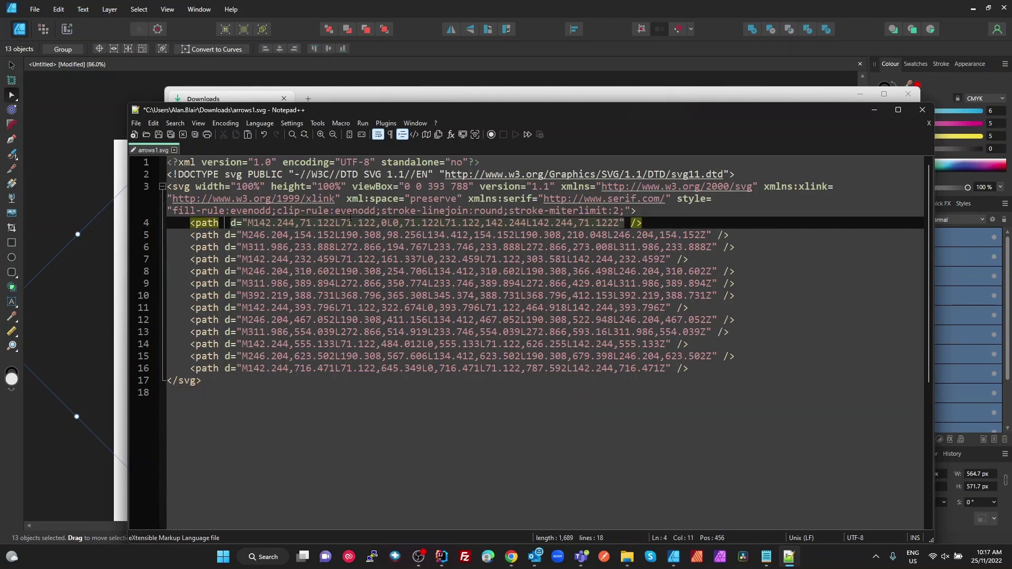
text(class=")
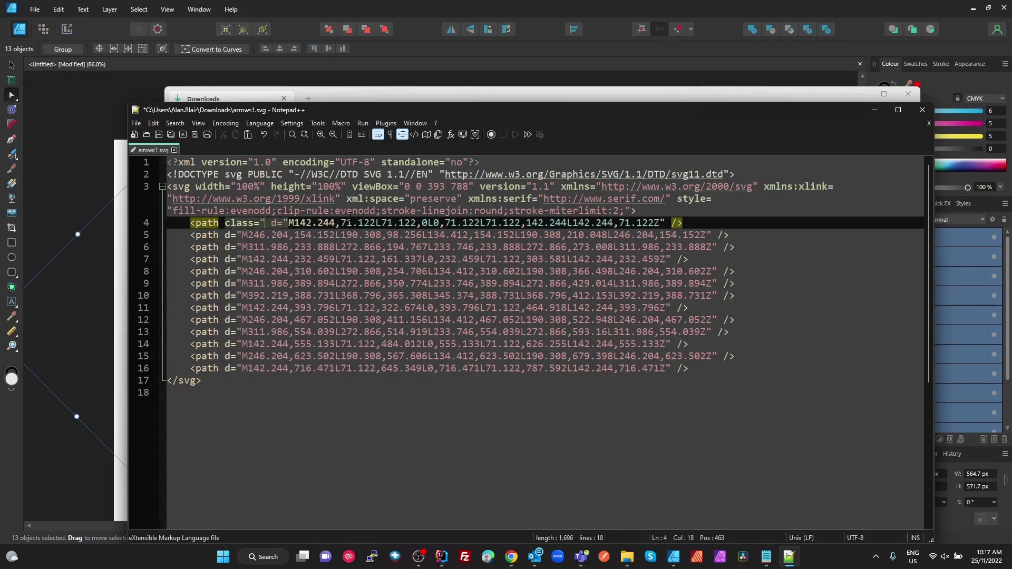
text(")
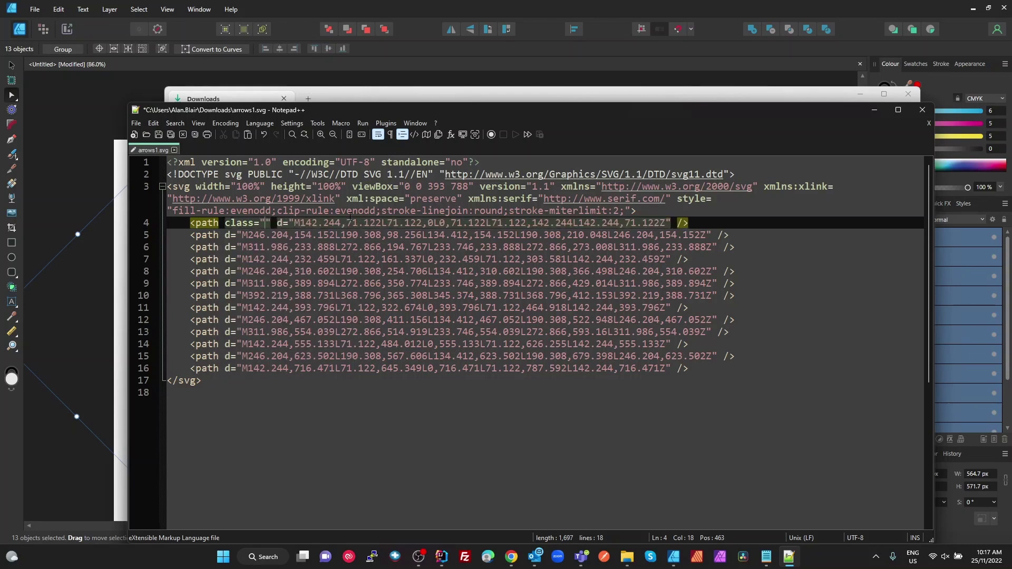
text(l)
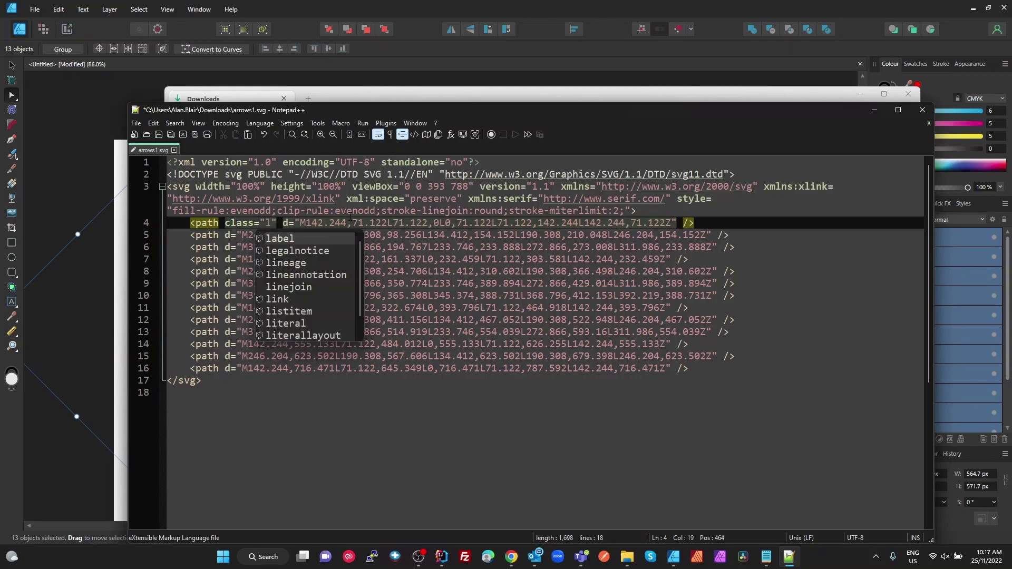
text(ogo_top)
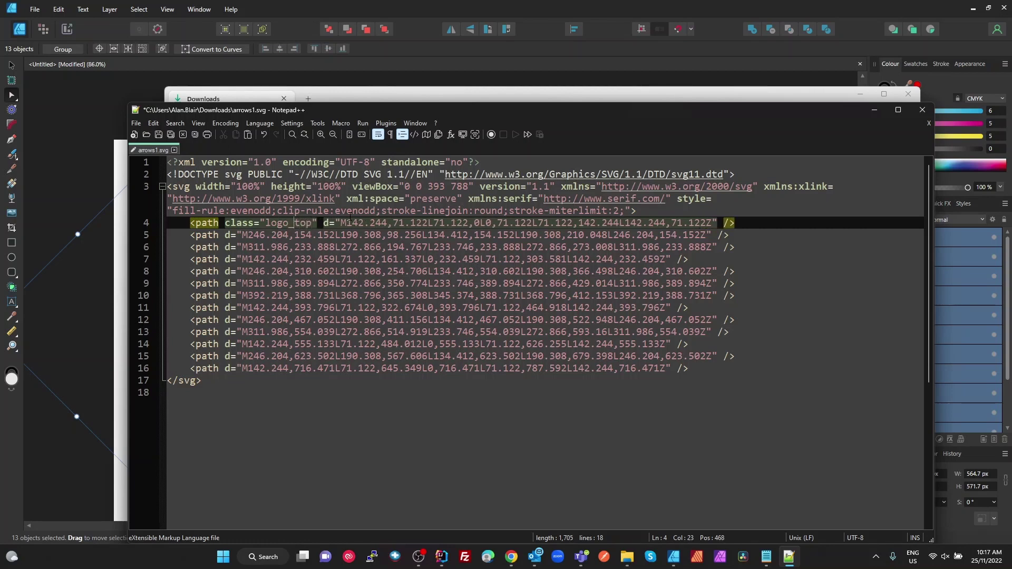
text(_)
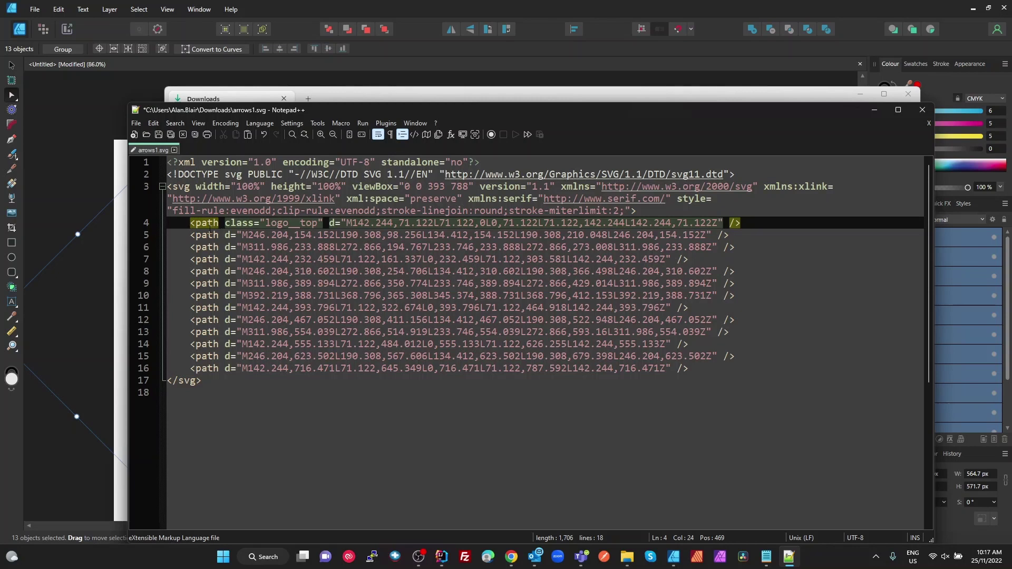
drag(199, 225, 754, 222)
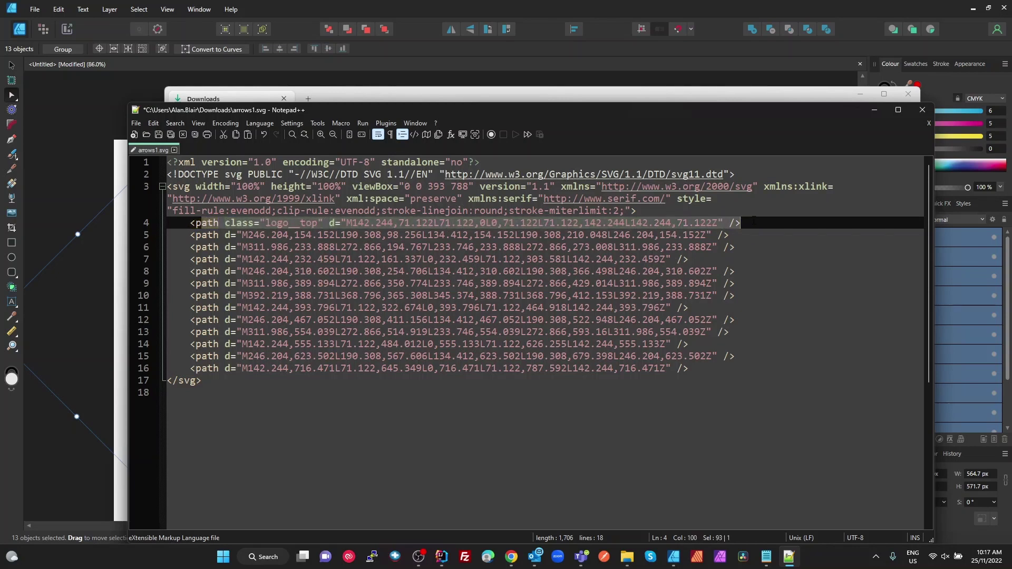
Step: Remove the class="logo__top" attribute from the path on line 4, keeping its d attribute intact
drag(329, 223, 226, 223)
key(Delete)
key(Delete)
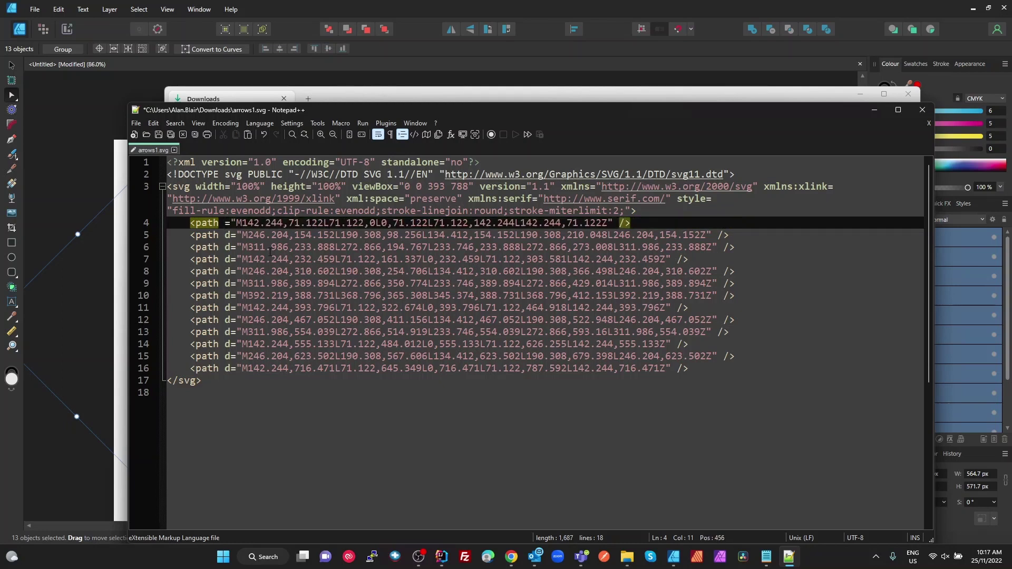
text(d)
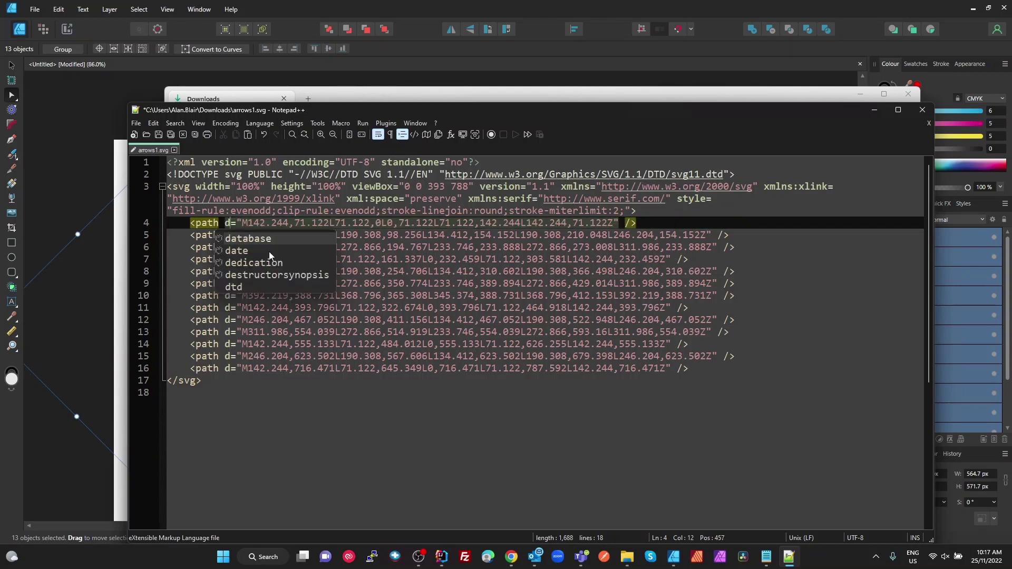
Step: Save the edited arrows1.svg and close Notepad++
click(494, 414)
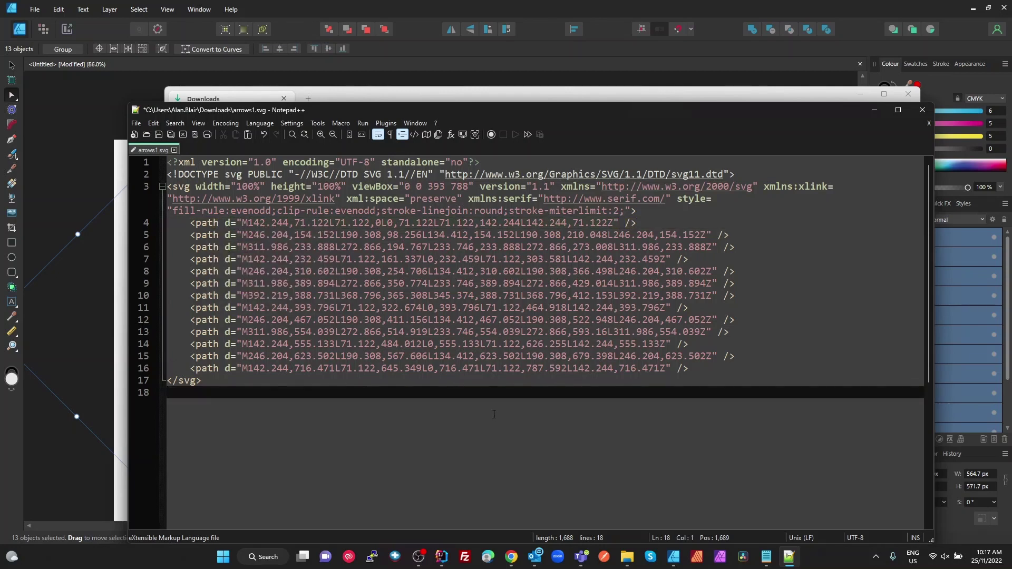
key(ctrl+s)
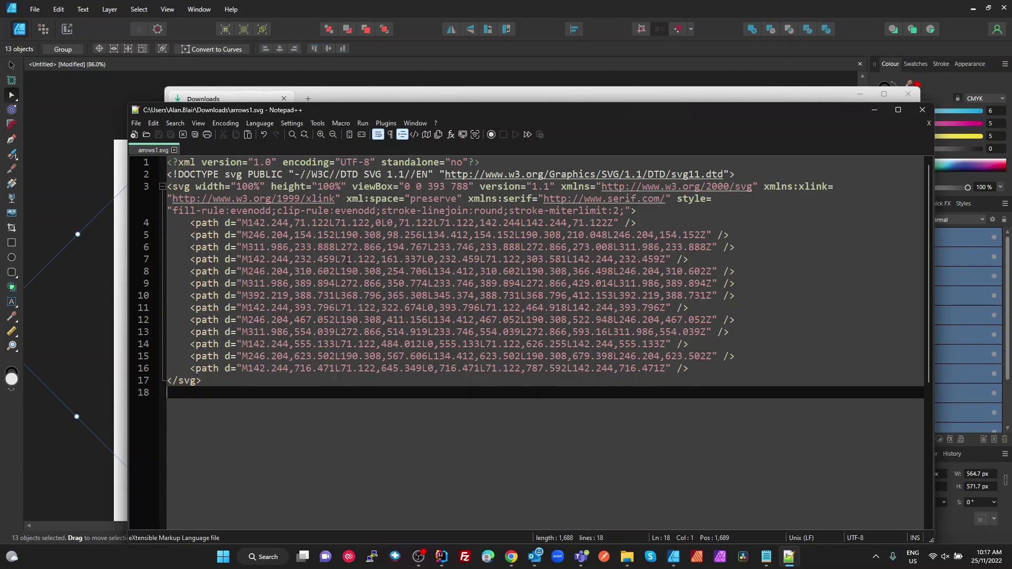
click(924, 112)
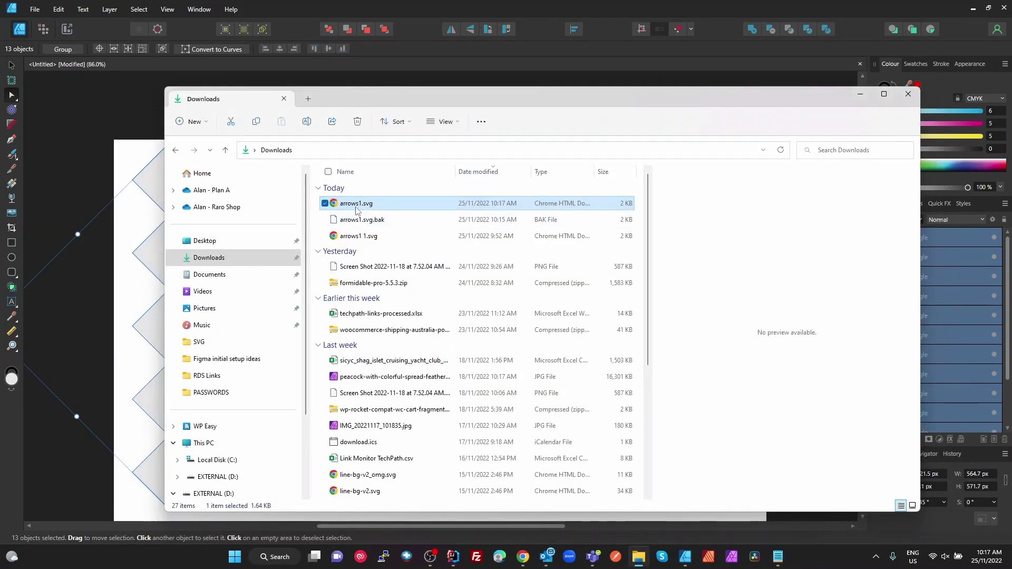
Step: Preview arrows1.svg from the Downloads folder in Chrome, and close the preview to return to Figma
double_click(356, 205)
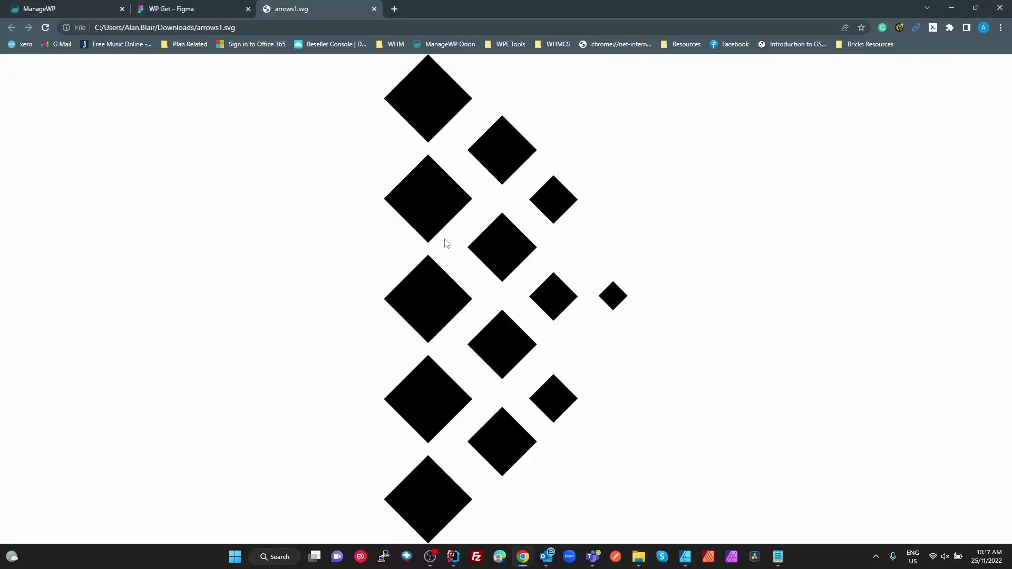
click(375, 9)
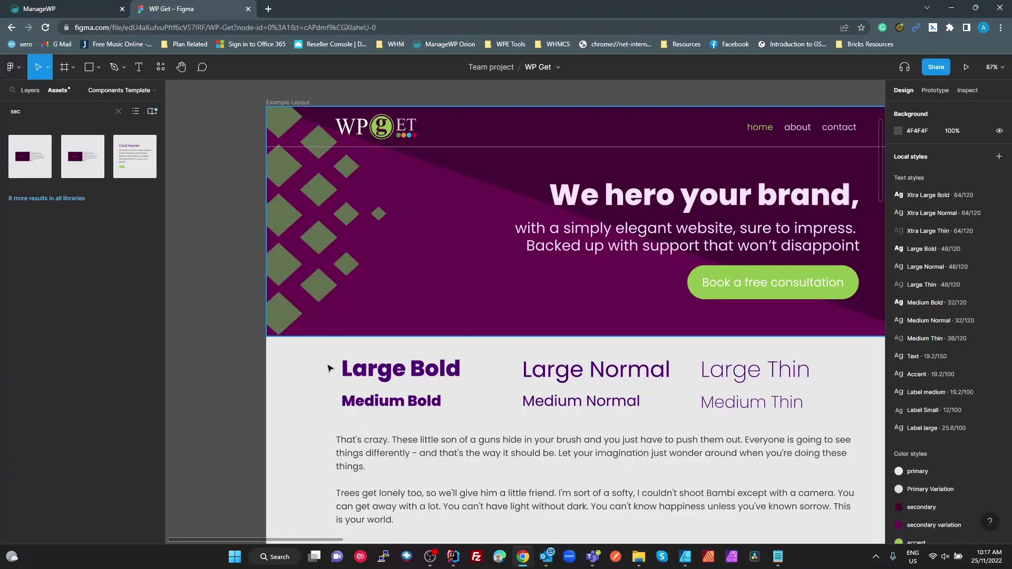
Step: Draw a frame of about 1003 × 709 on the empty canvas beside the example layout
scroll(433, 401, down, 5)
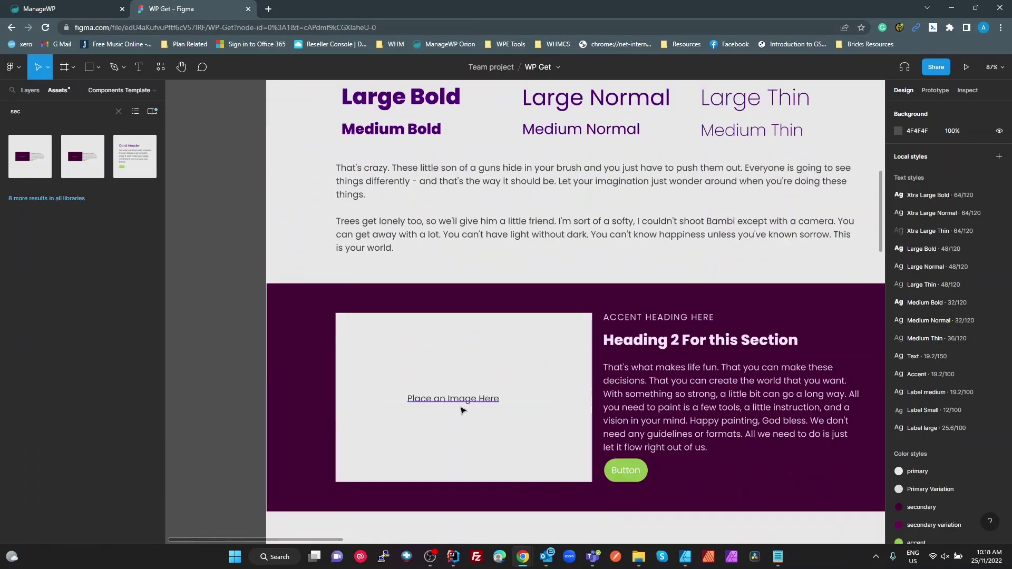
ctrl+scroll(464, 411, down, 3)
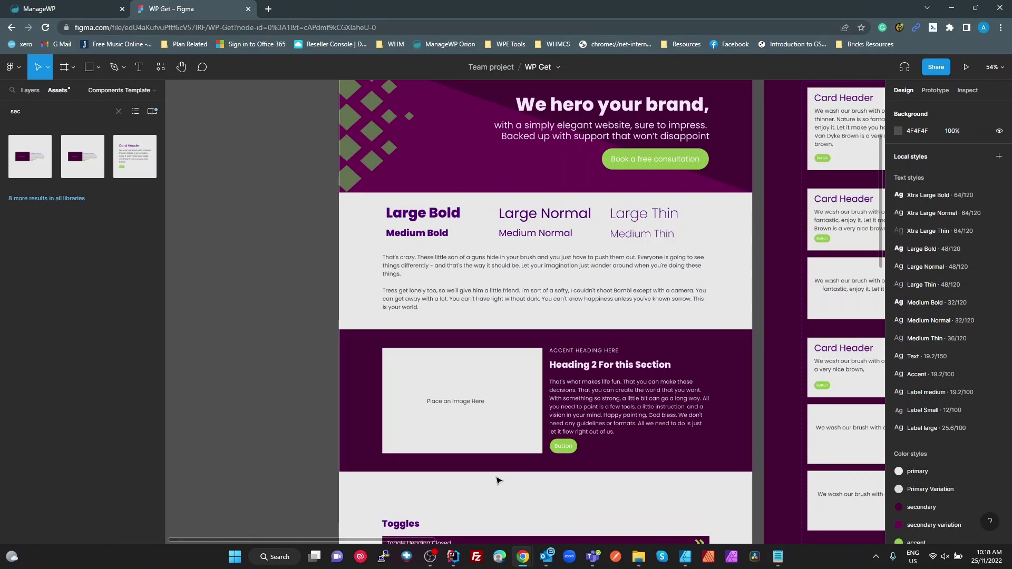
drag(504, 504, 467, 506)
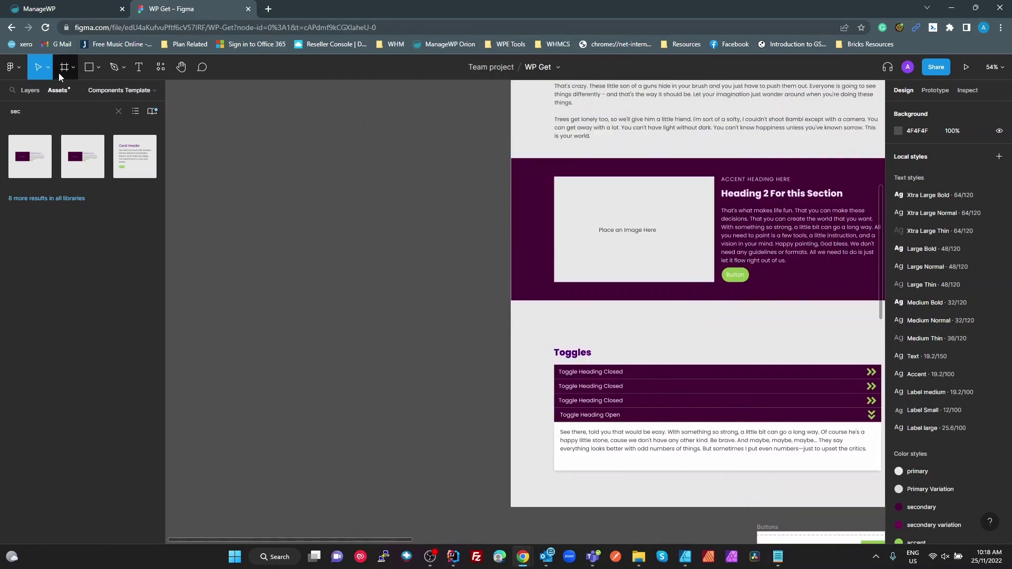
click(65, 68)
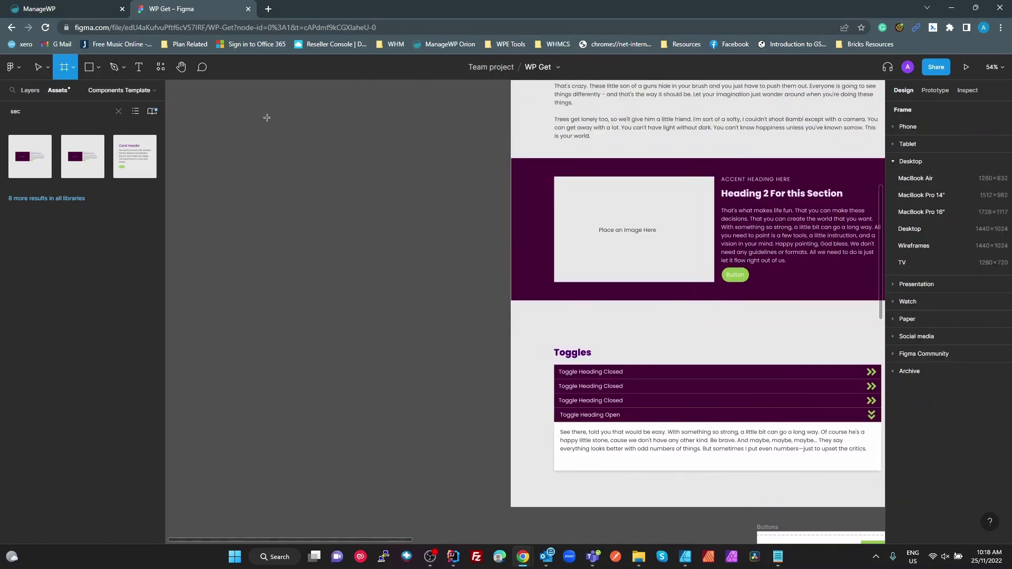
drag(195, 122, 483, 326)
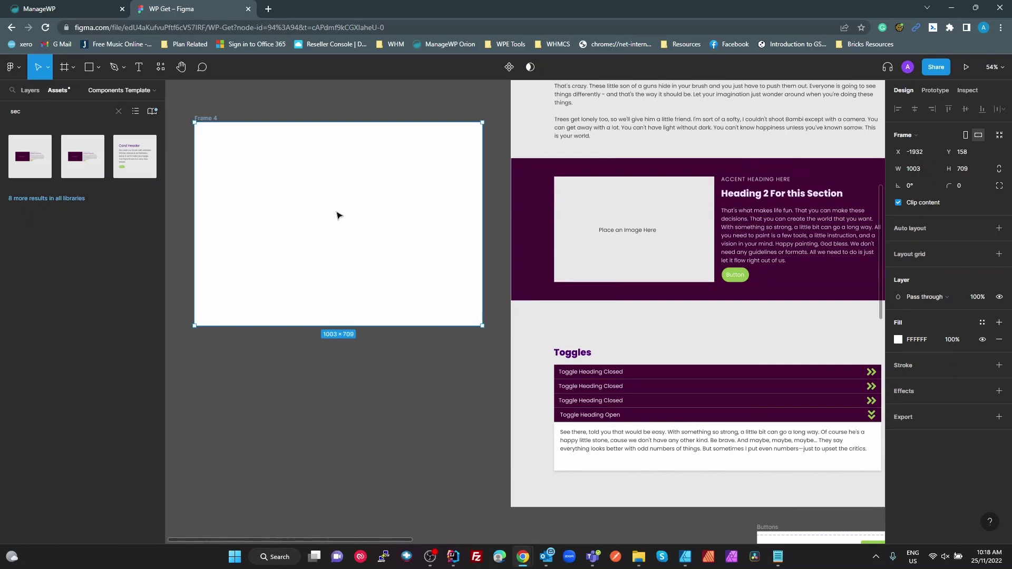
Step: Place arrows1.svg from the Downloads folder as an image inside the new white frame
click(12, 67)
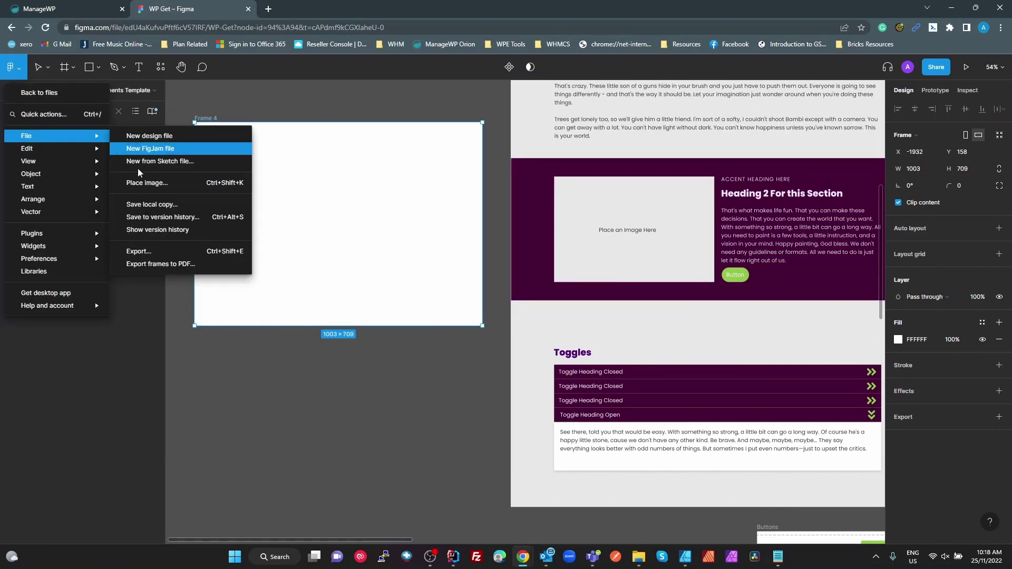
click(146, 182)
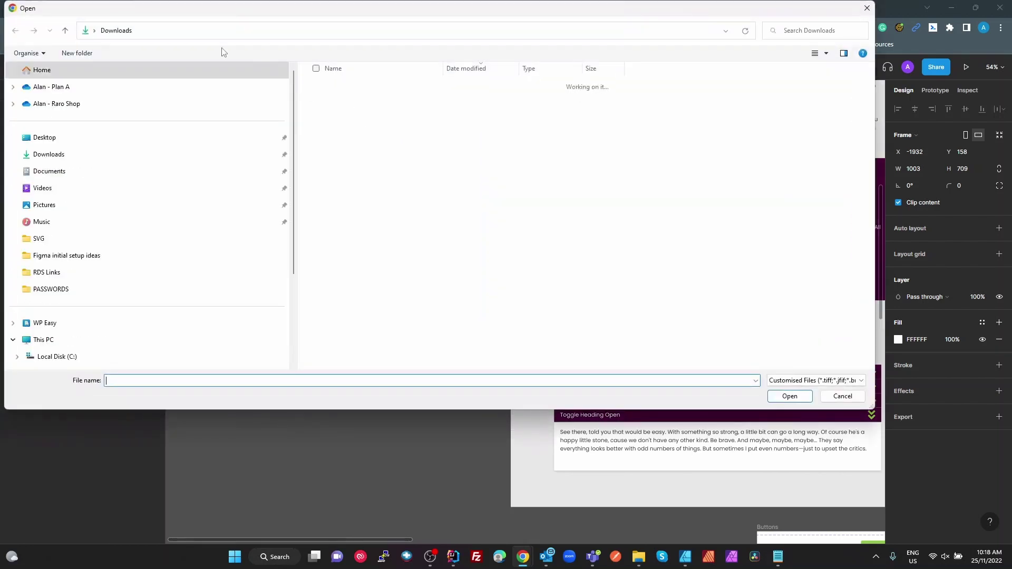
click(342, 100)
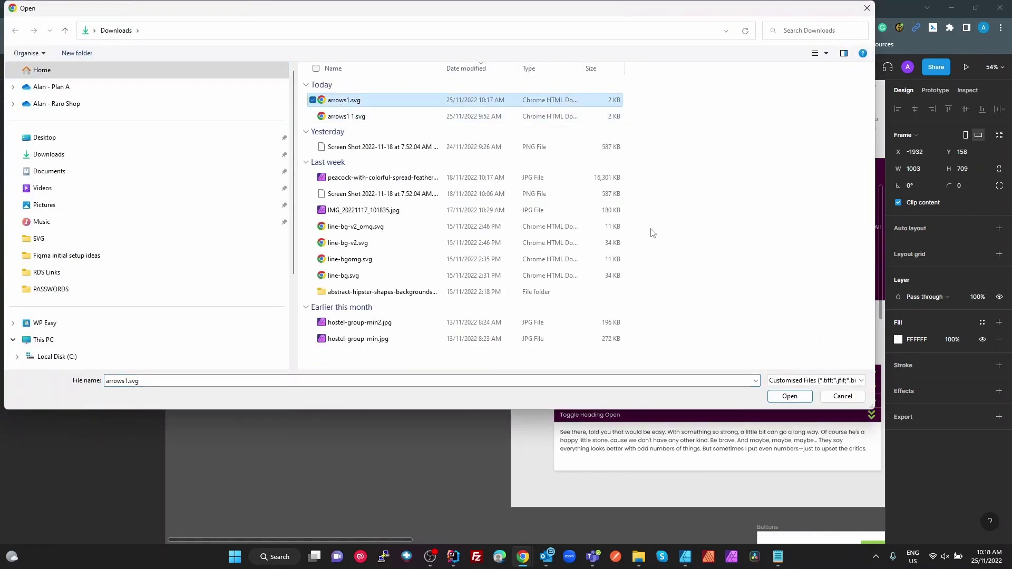
click(790, 396)
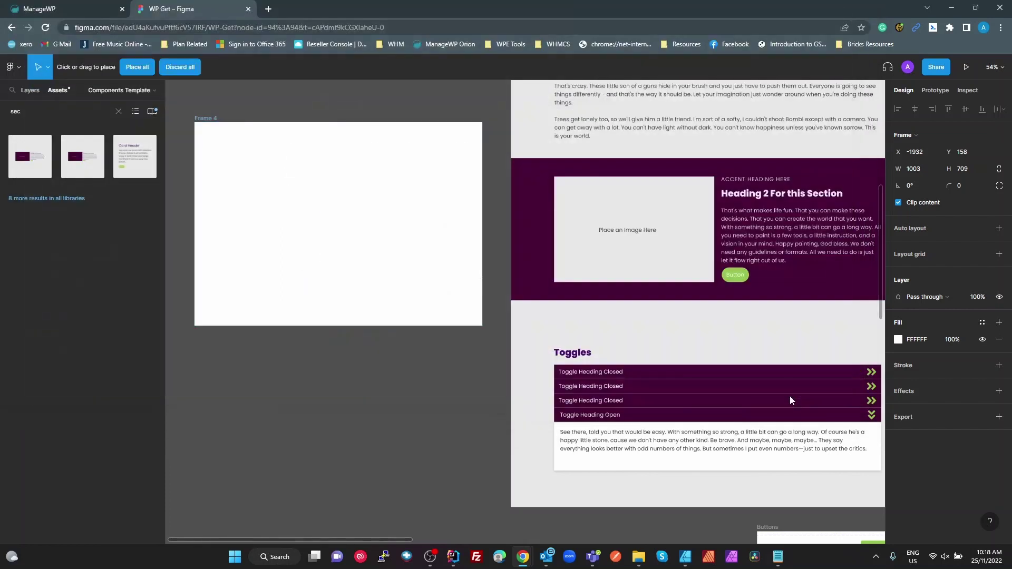
click(238, 160)
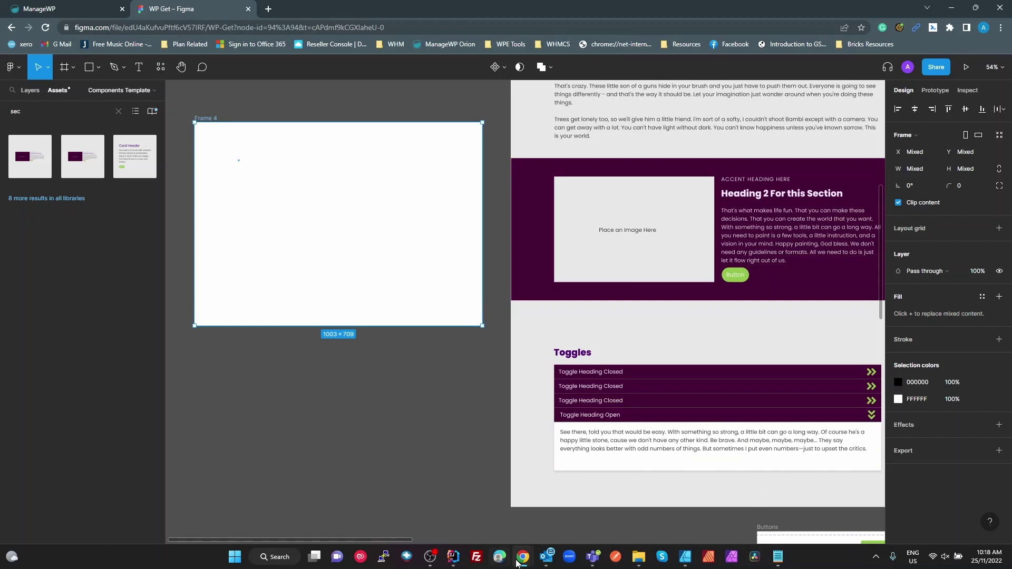
Step: Open arrows1.svg from Downloads in Notepad++ to examine the svg tag's width and height attributes, and return to Figma
click(639, 557)
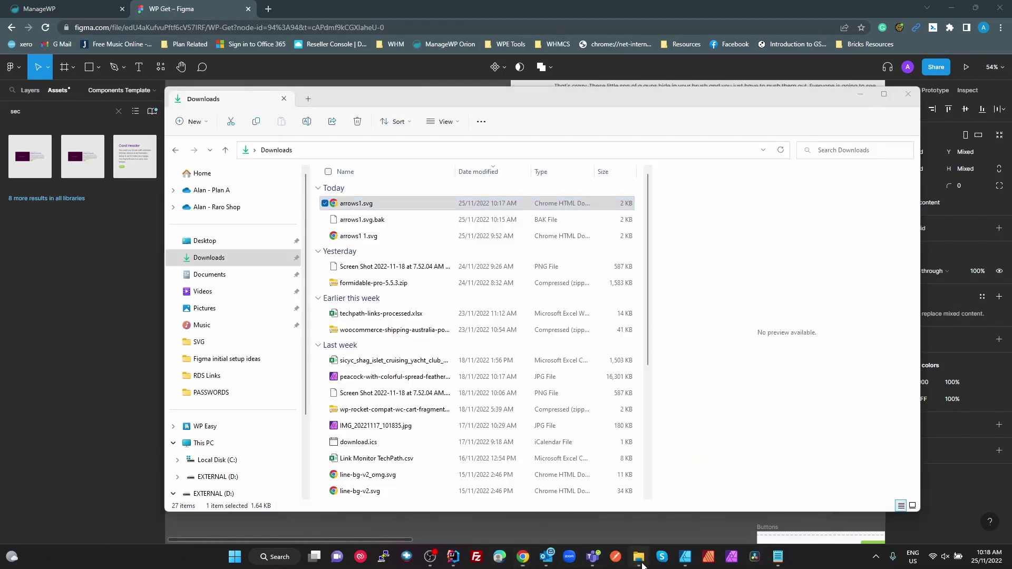
right_click(368, 207)
mouse_move(436, 259)
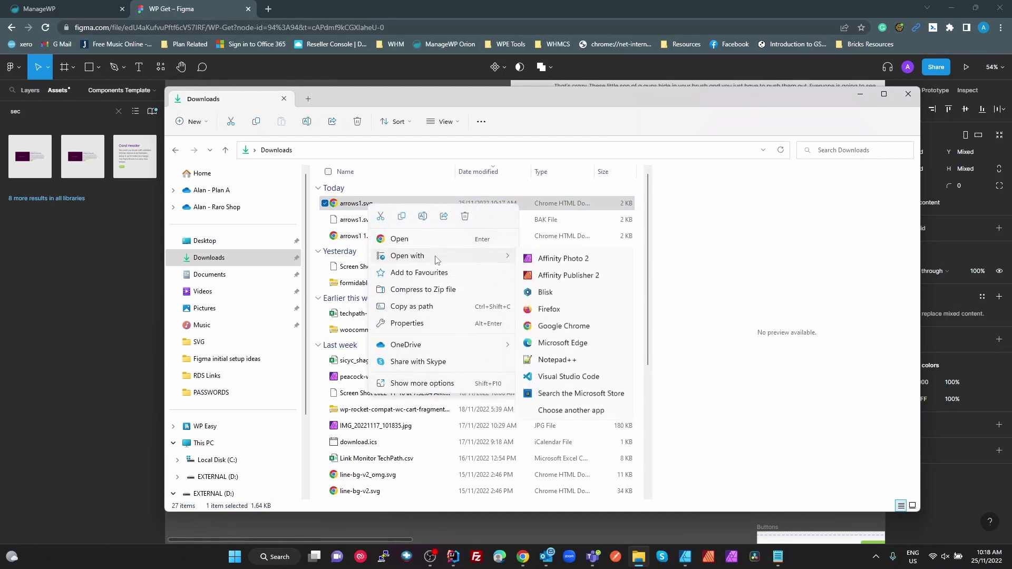
click(563, 378)
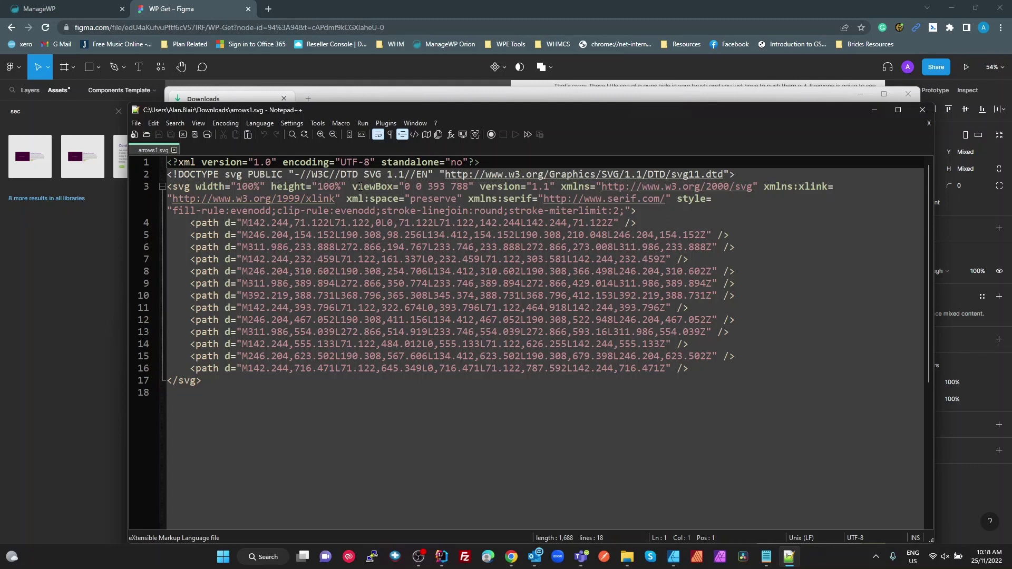
click(255, 187)
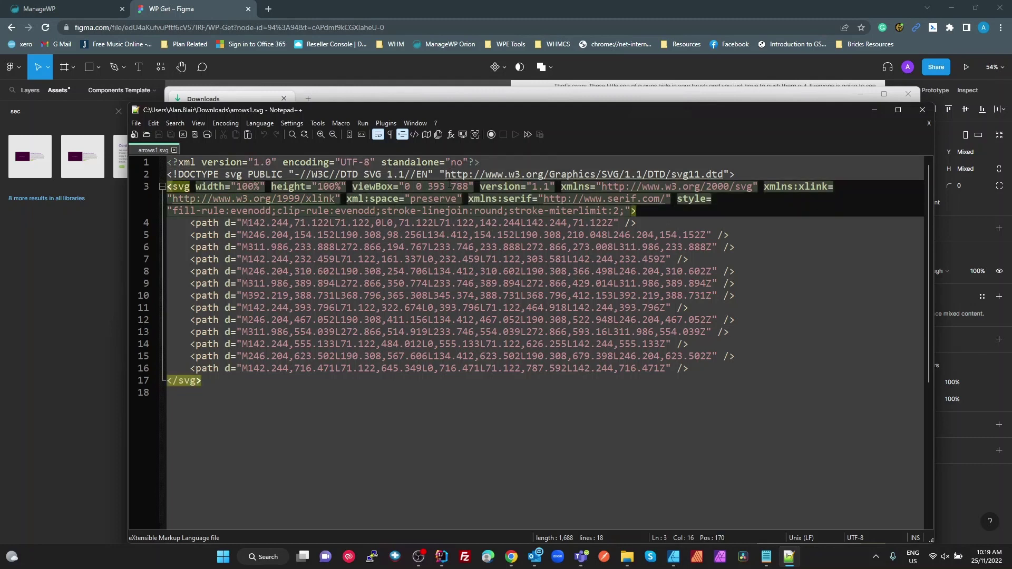
click(95, 433)
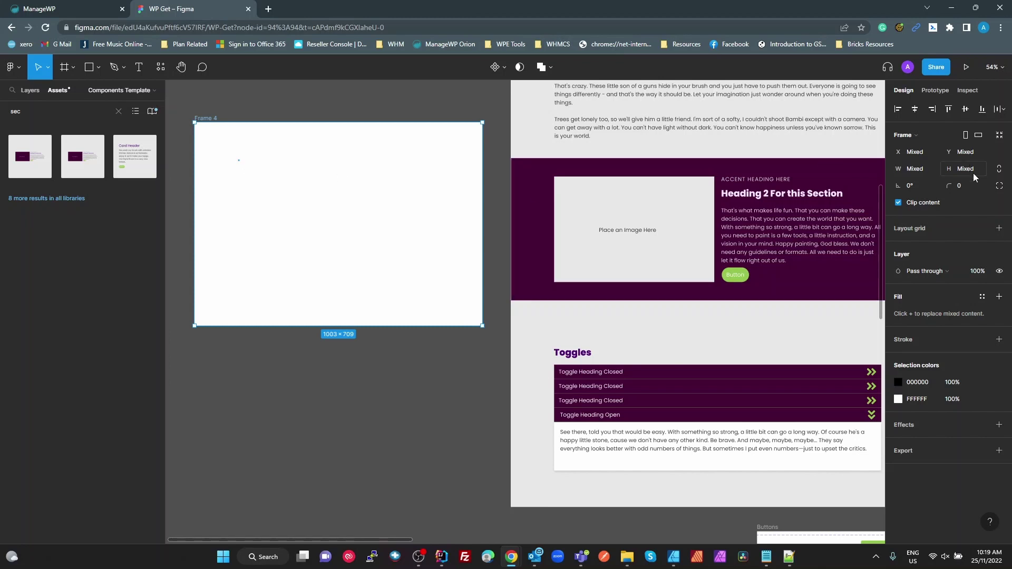
Step: Shift the white frame towards the example layout, and set the tiny placed SVG inside it to width 100 and height 100
drag(441, 201, 391, 228)
click(293, 226)
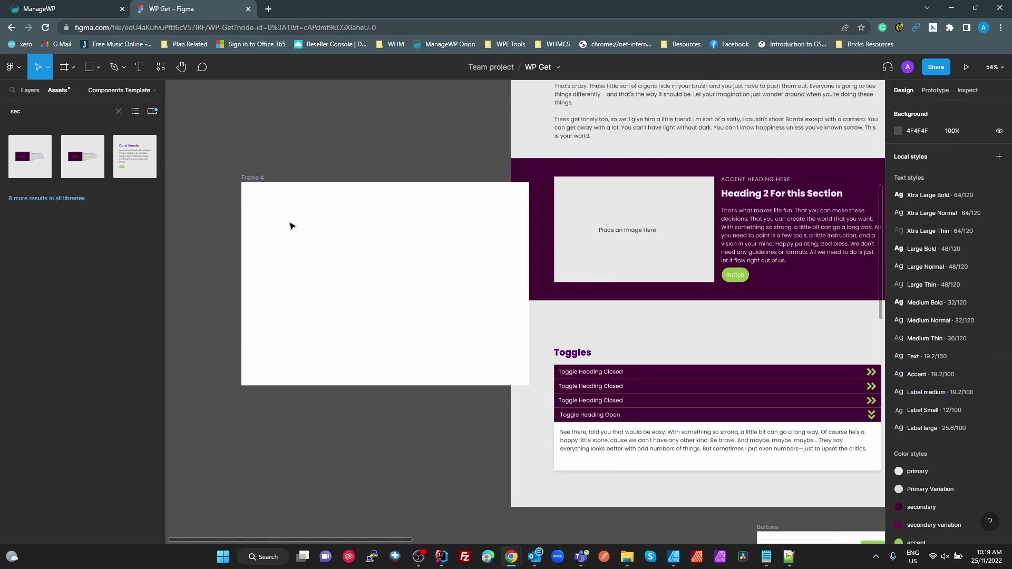
key(f)
drag(286, 219, 287, 220)
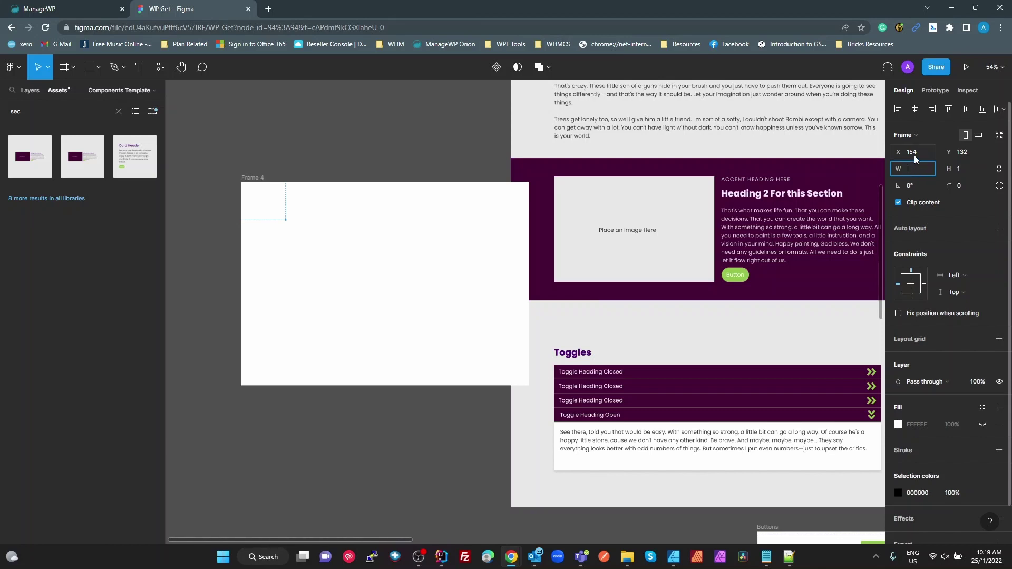
text(100)
key(Tab)
text(100)
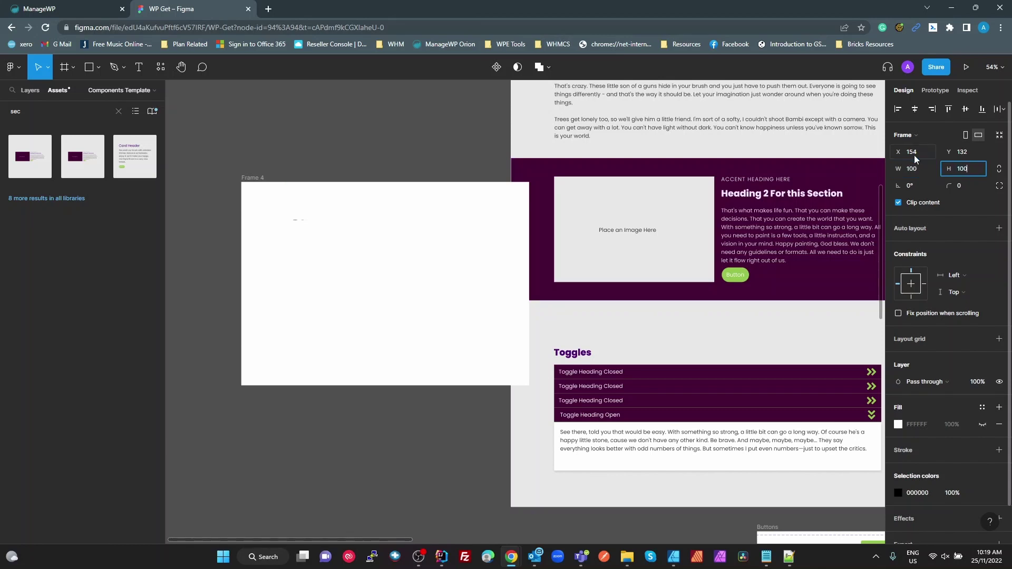
key(Tab)
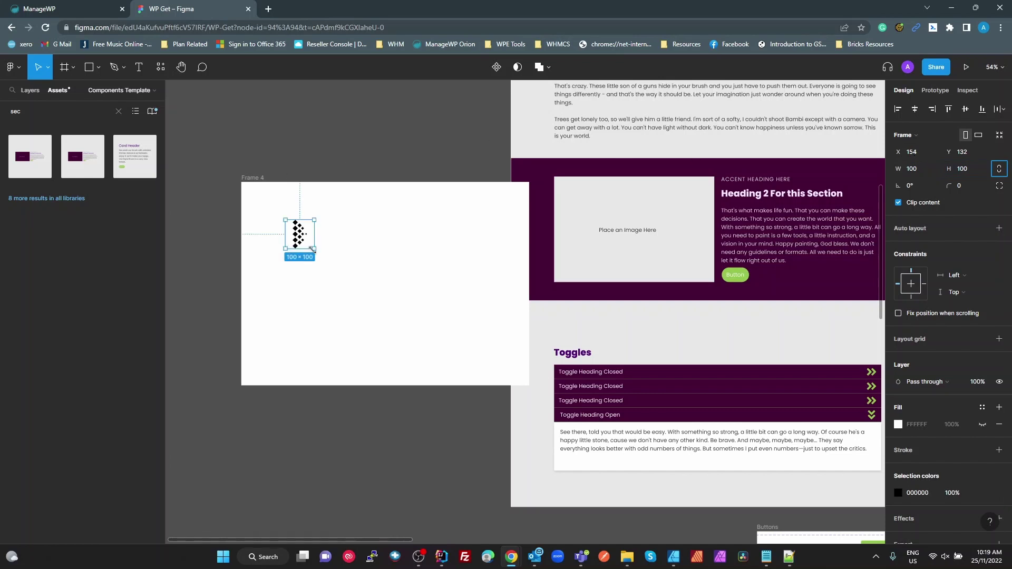
Step: Enlarge the placed diamond SVG proportionally from its lower-right corner inside the frame, and deselect it
drag(313, 249, 383, 316)
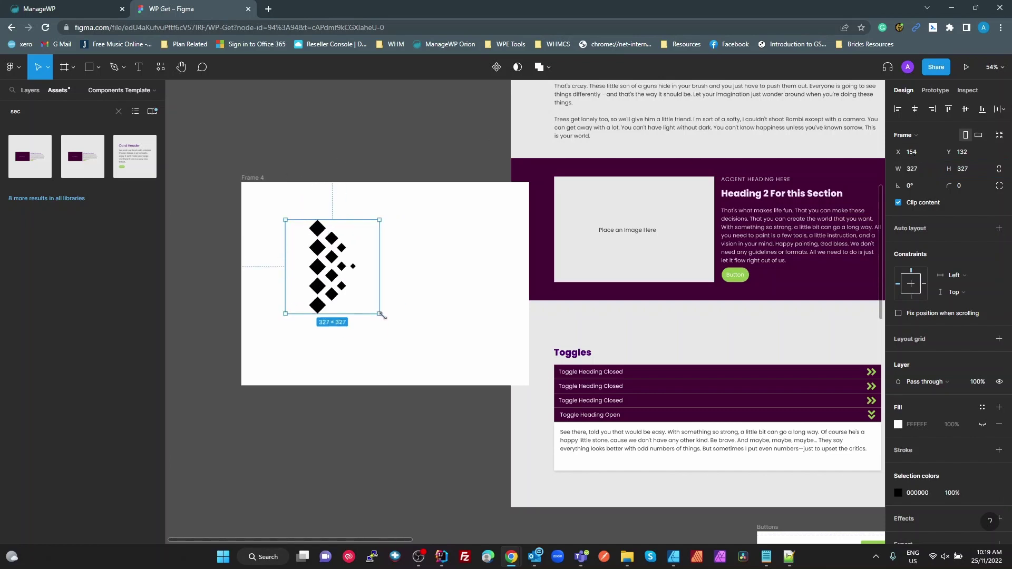
click(411, 279)
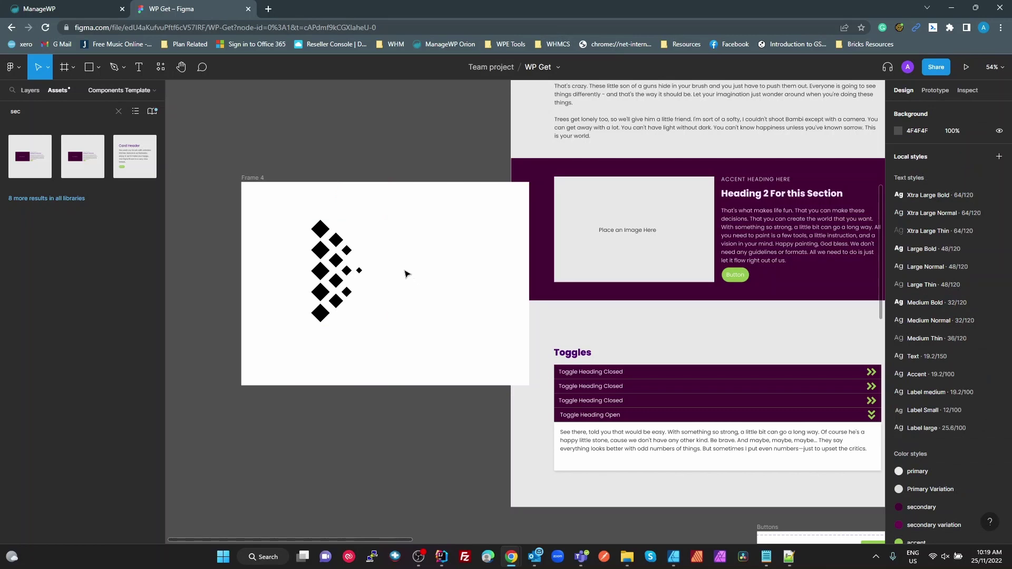
Step: Delete the placed diamond SVG from the white frame and switch to arrows1.svg in Notepad++
click(342, 254)
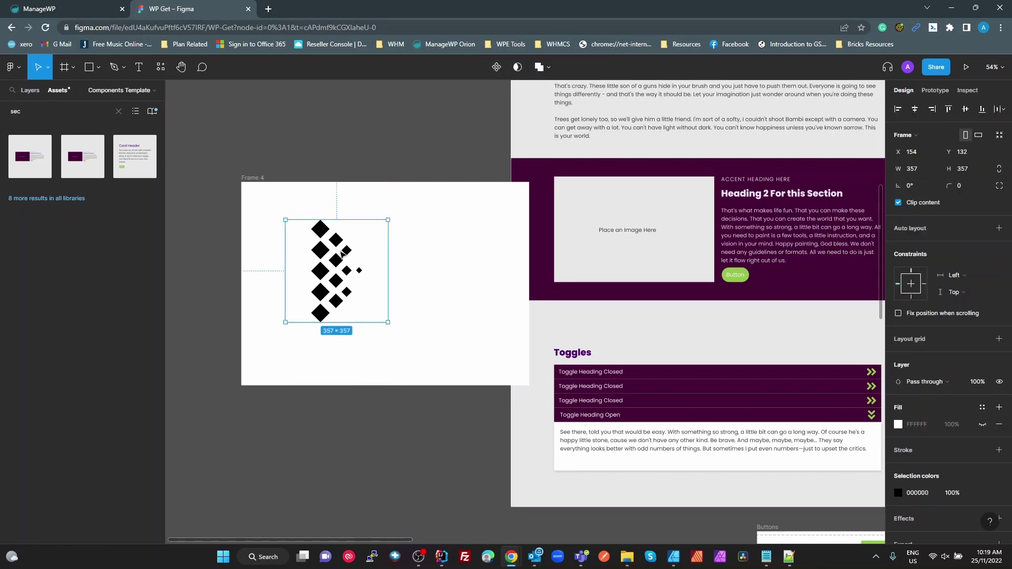
key(Delete)
key(alt+Tab)
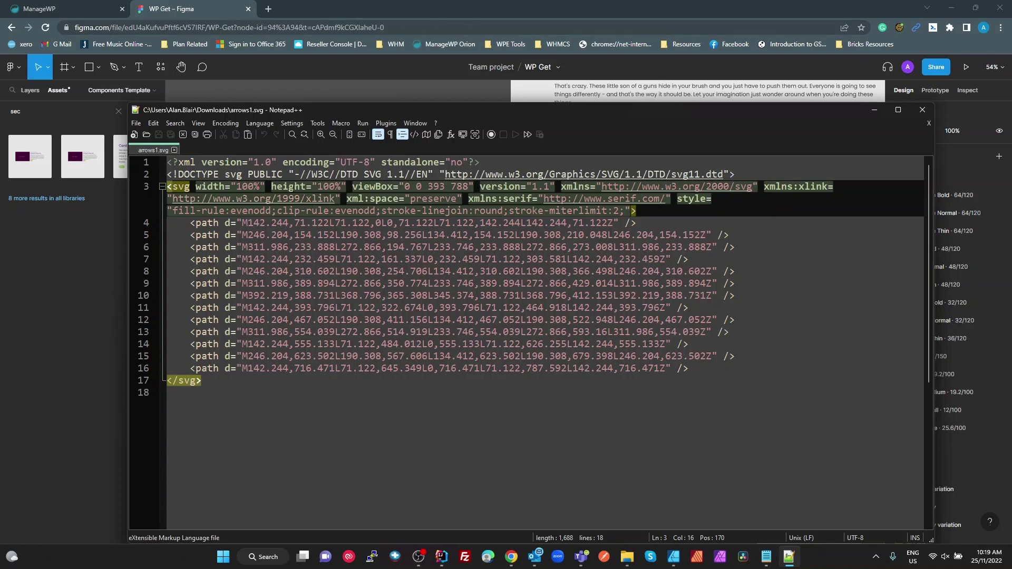
Step: Set the svg tag's width to 393 and height to 788 in arrows1.svg, and save the file
click(535, 187)
click(259, 188)
drag(237, 187, 258, 188)
text(393)
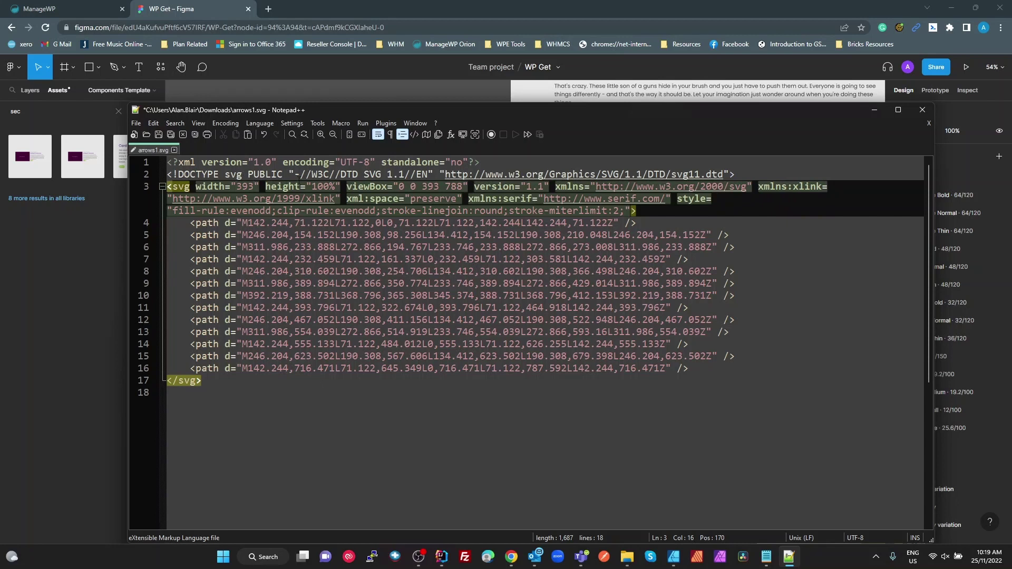
drag(336, 187, 314, 189)
text(788)
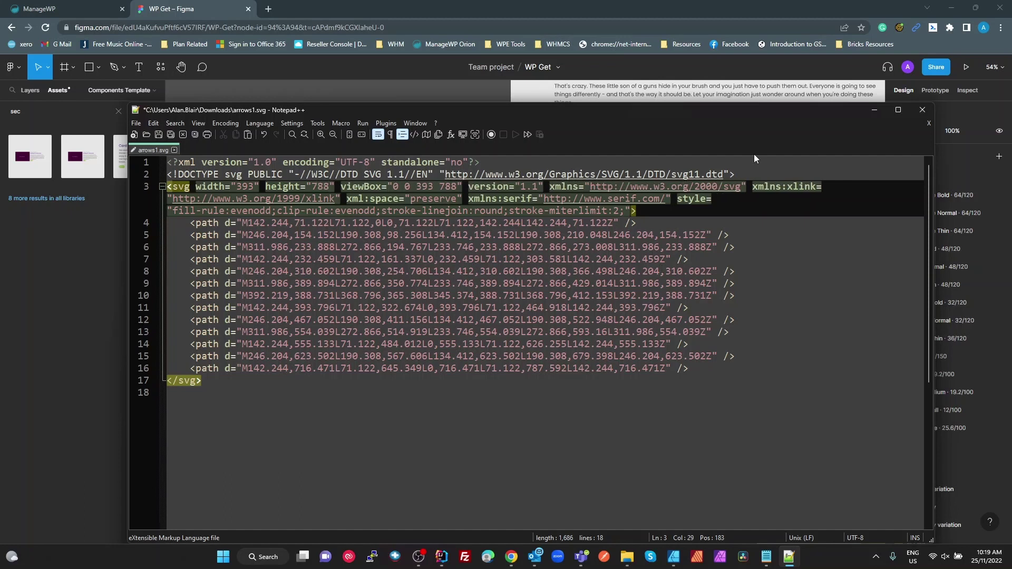
click(415, 414)
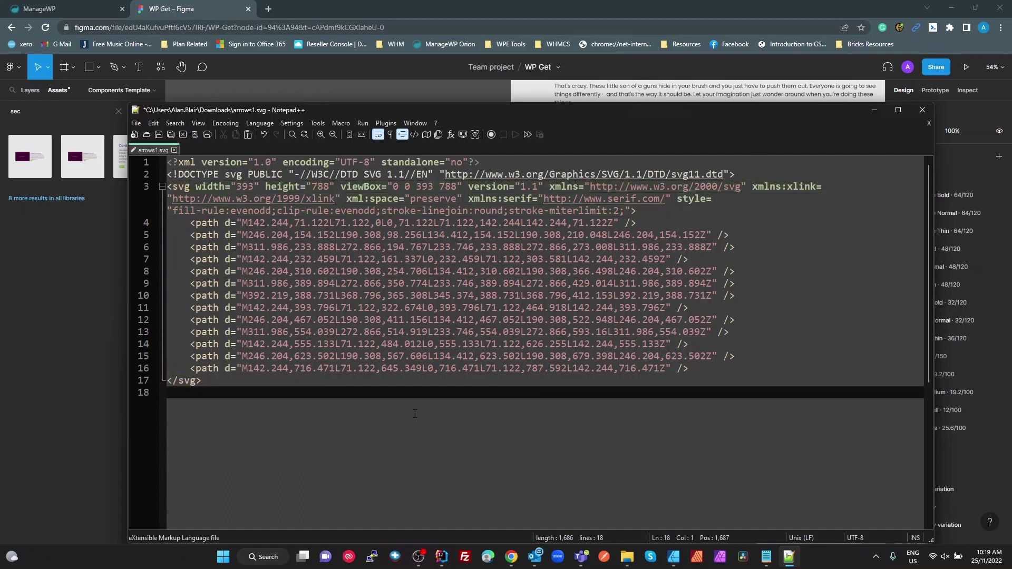
key(ctrl+s)
Step: Return to Figma, place arrows1.svg from Downloads inside the white frame, and shift the frame away from the example layout
click(18, 321)
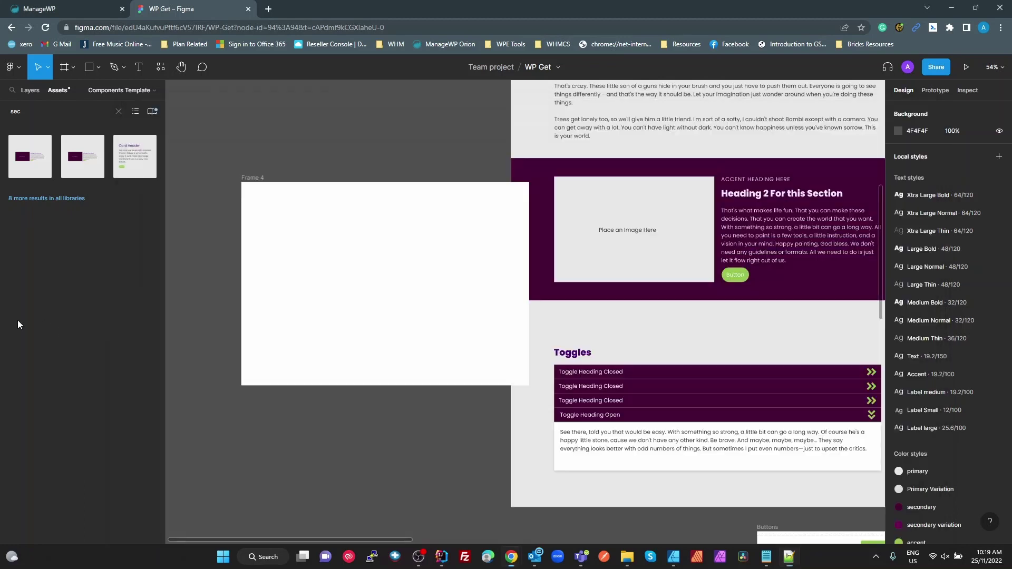
click(306, 221)
click(21, 64)
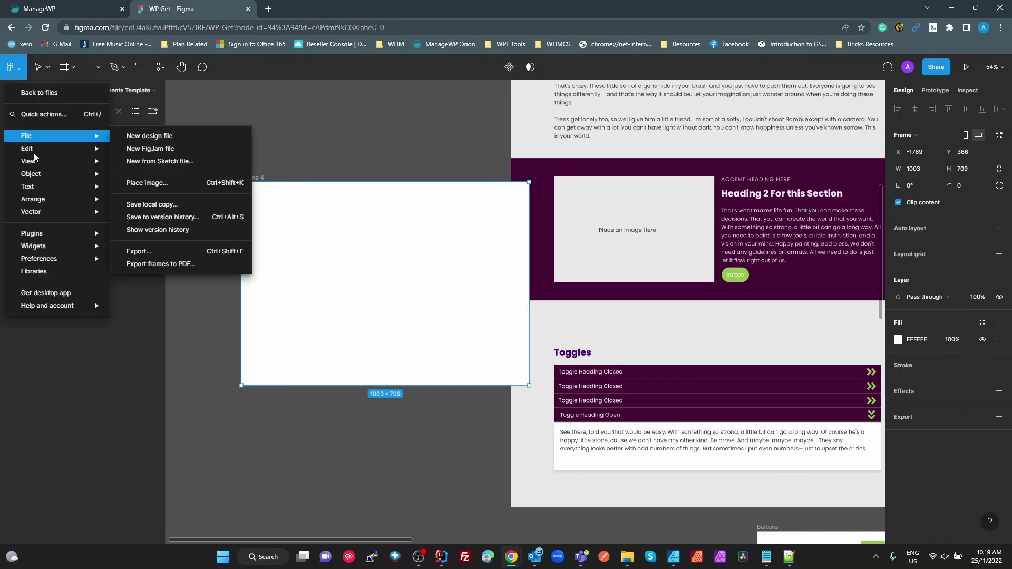
mouse_move(46, 142)
click(147, 182)
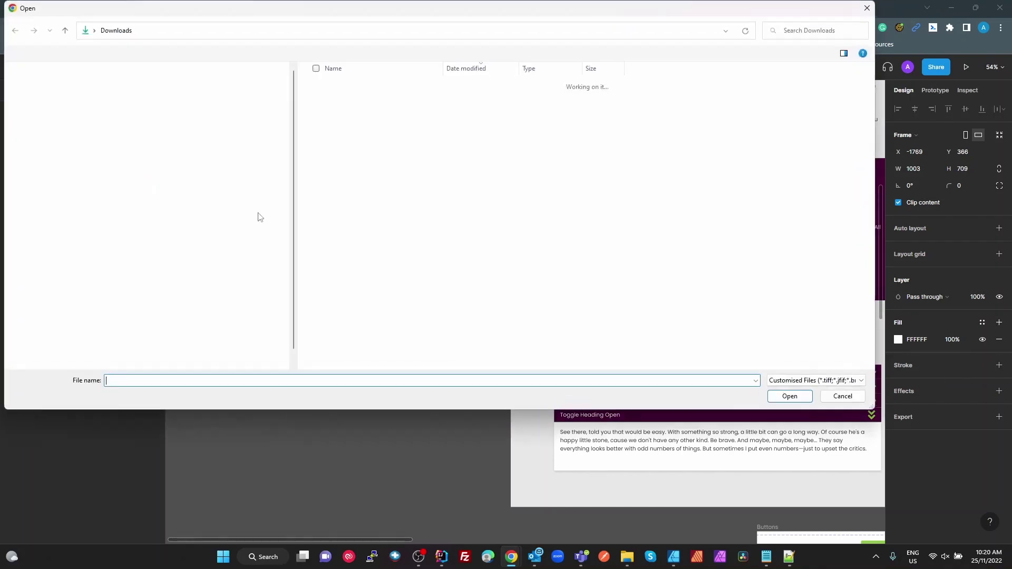
click(342, 100)
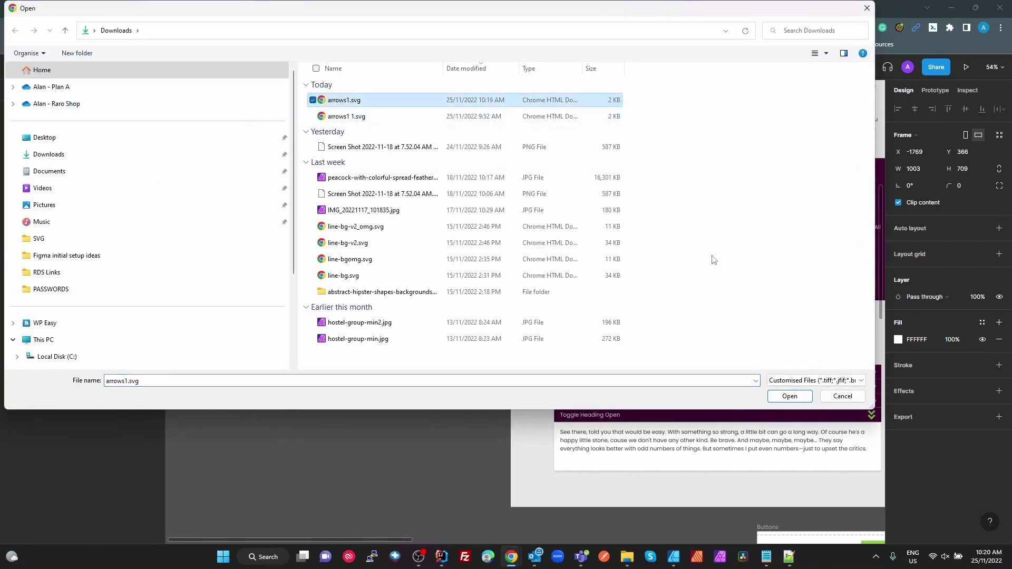
click(789, 396)
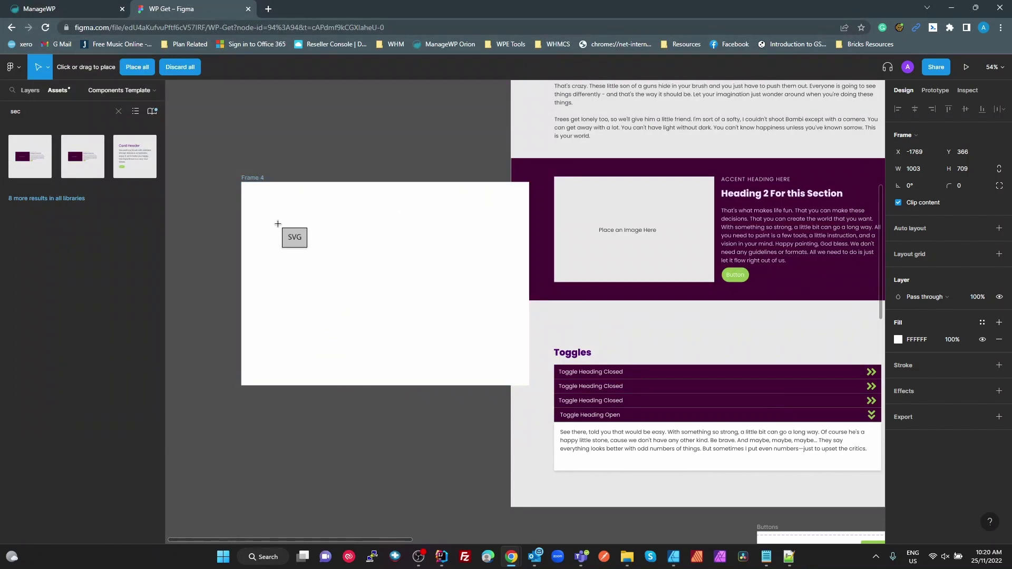
click(262, 212)
drag(317, 267, 299, 308)
click(223, 212)
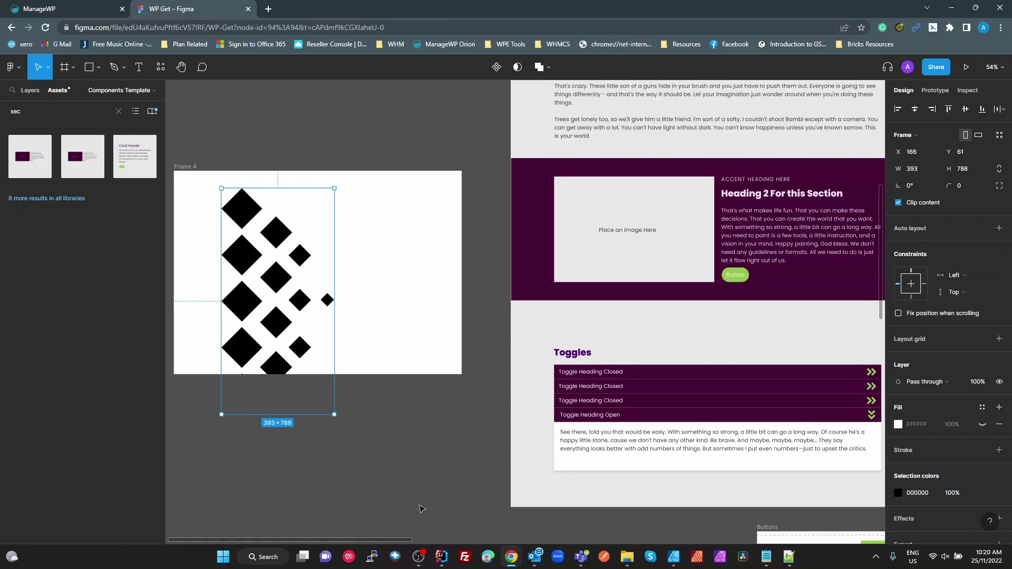
Step: Switch to Affinity Designer and set up an SVG export of all the diamonds with the area set to Selection Only
key(alt+Tab)
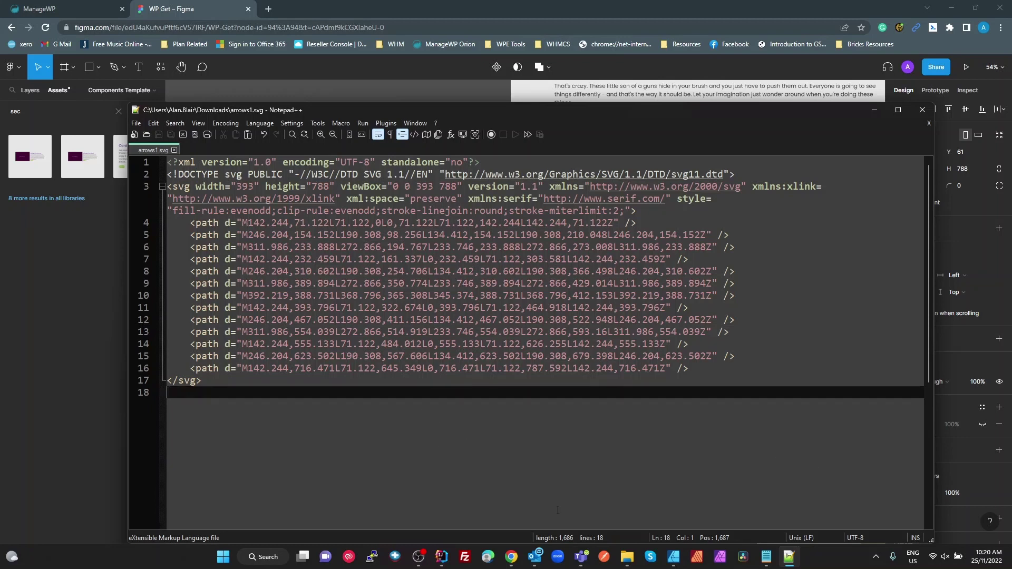
click(676, 563)
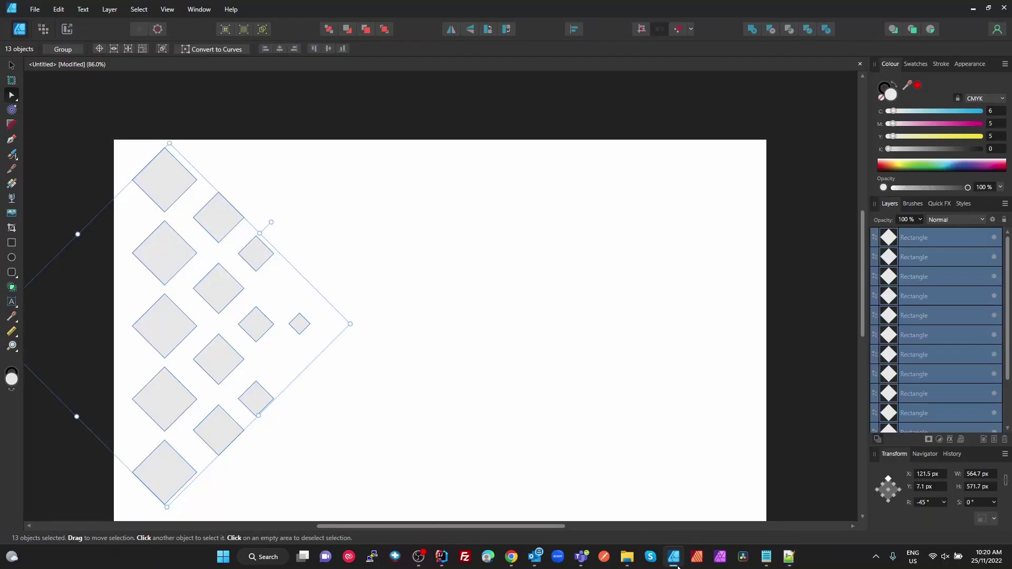
click(517, 434)
key(ctrl+a)
key(ctrl+shift+alt+s)
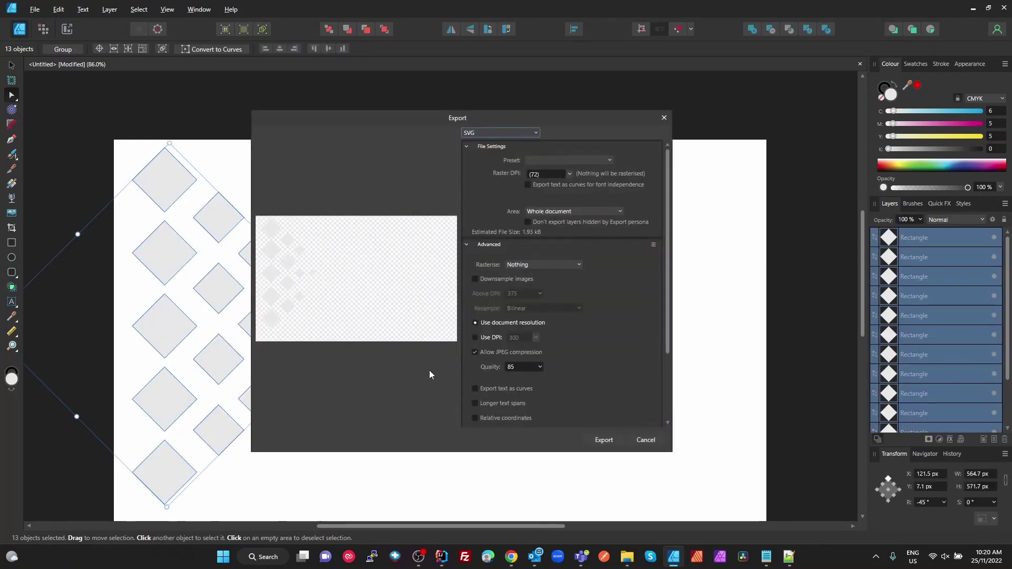
click(548, 212)
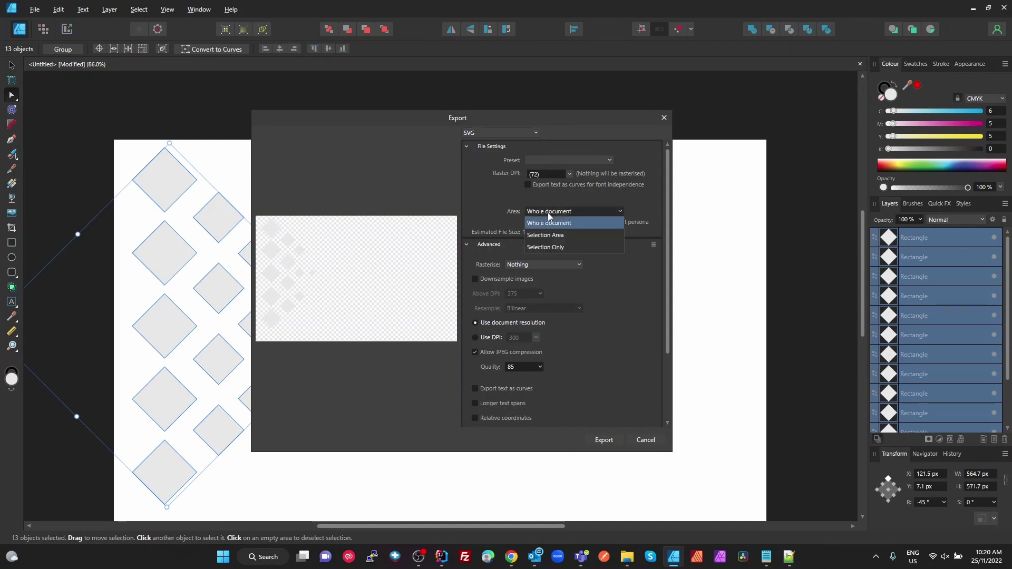
click(552, 248)
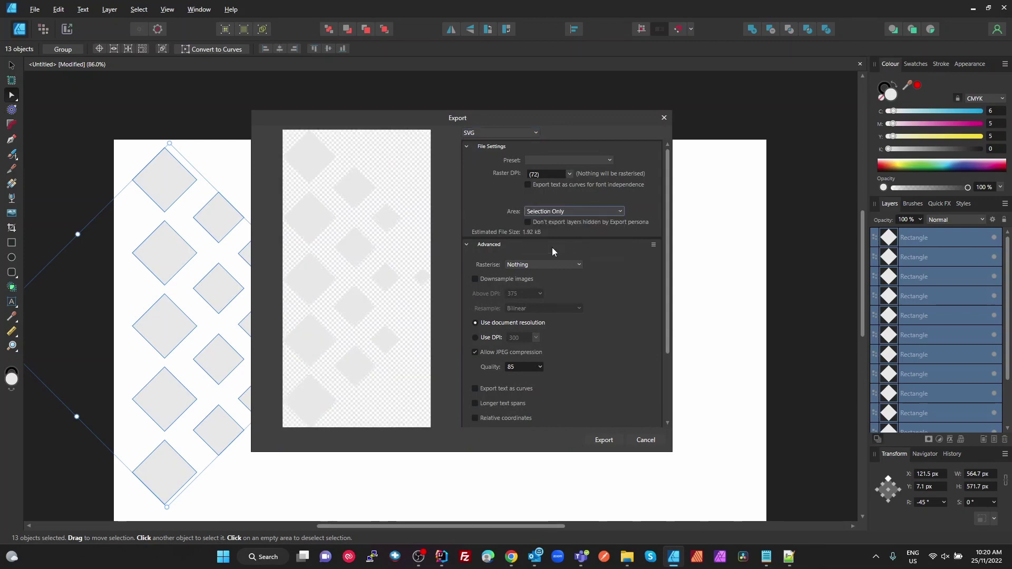
Step: Keep Rasterise at Nothing, enable relative coordinates in the advanced SVG options, and start the export
click(559, 265)
click(606, 273)
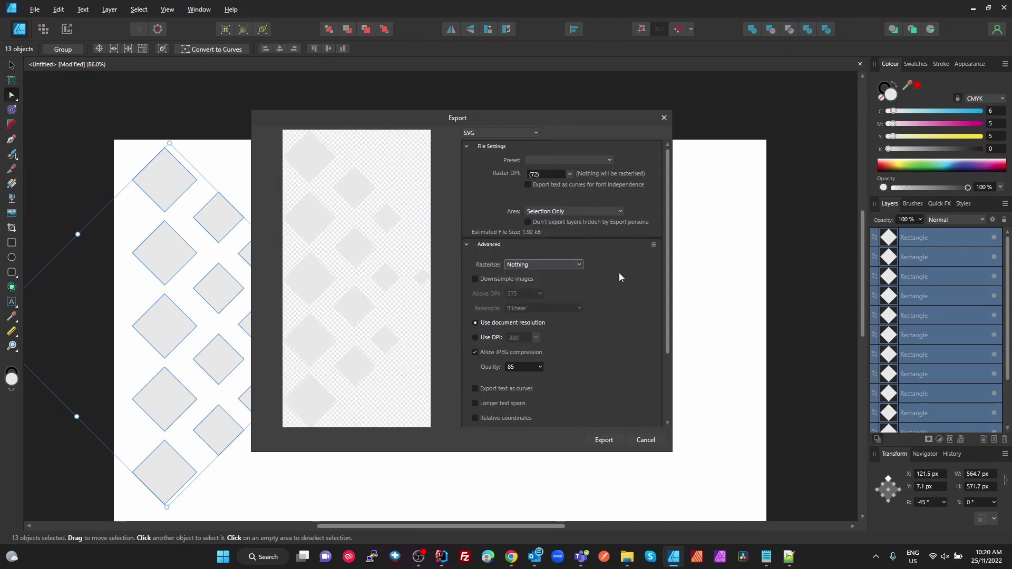
scroll(565, 318, down, 1)
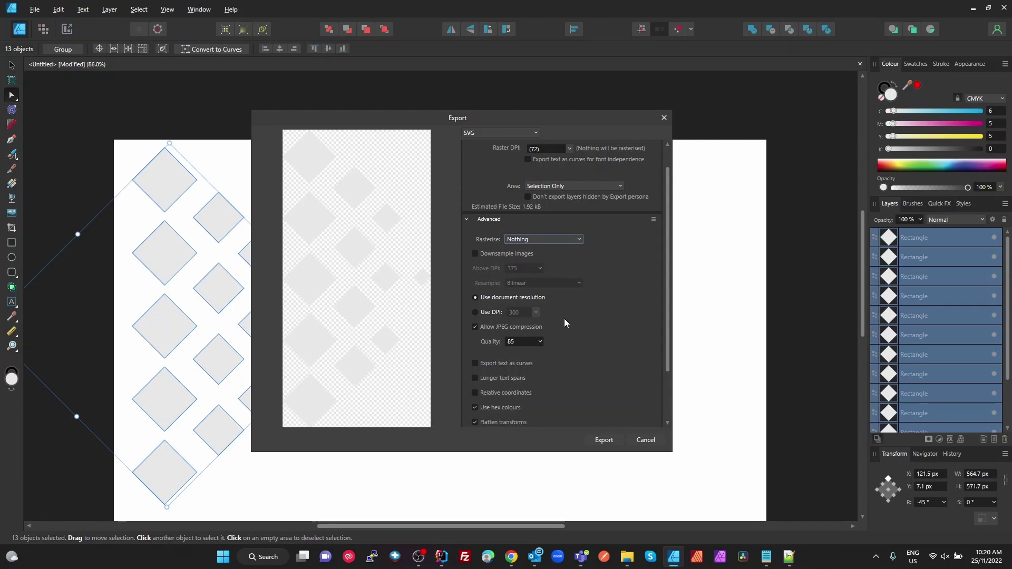
scroll(564, 323, down, 3)
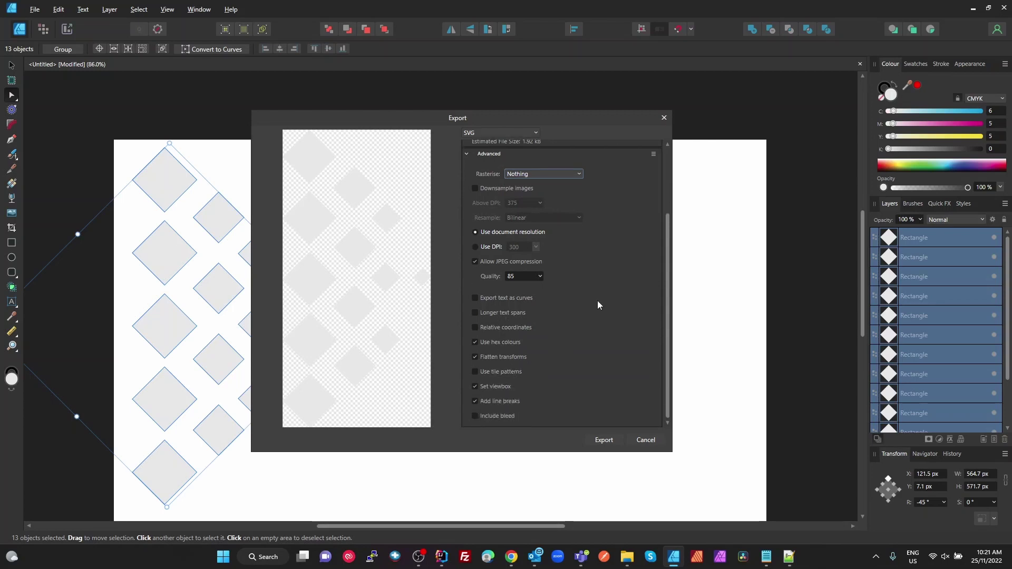
click(477, 328)
click(604, 439)
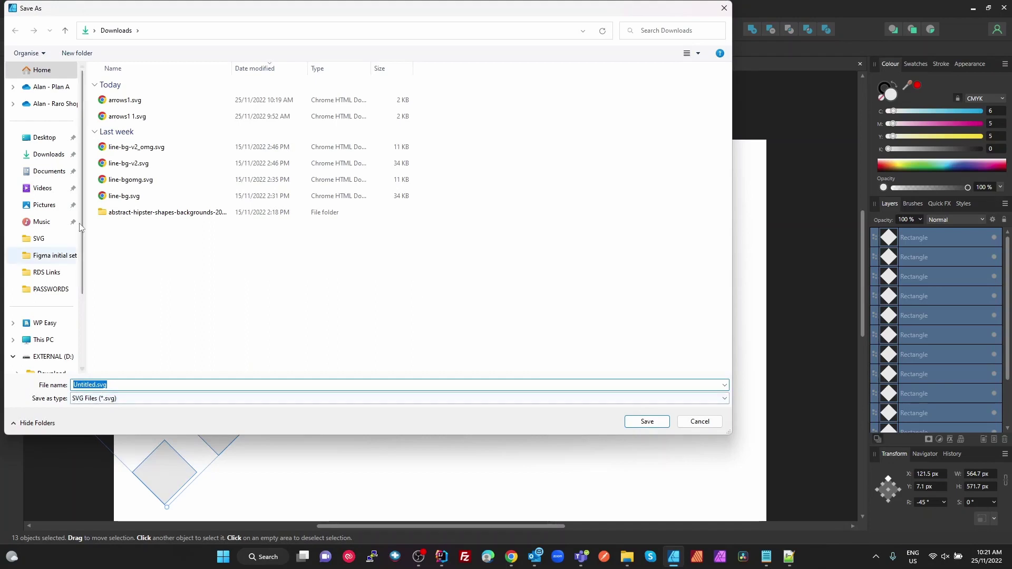
Step: Save the exported SVG in the Downloads folder as arrows2.svg
click(124, 101)
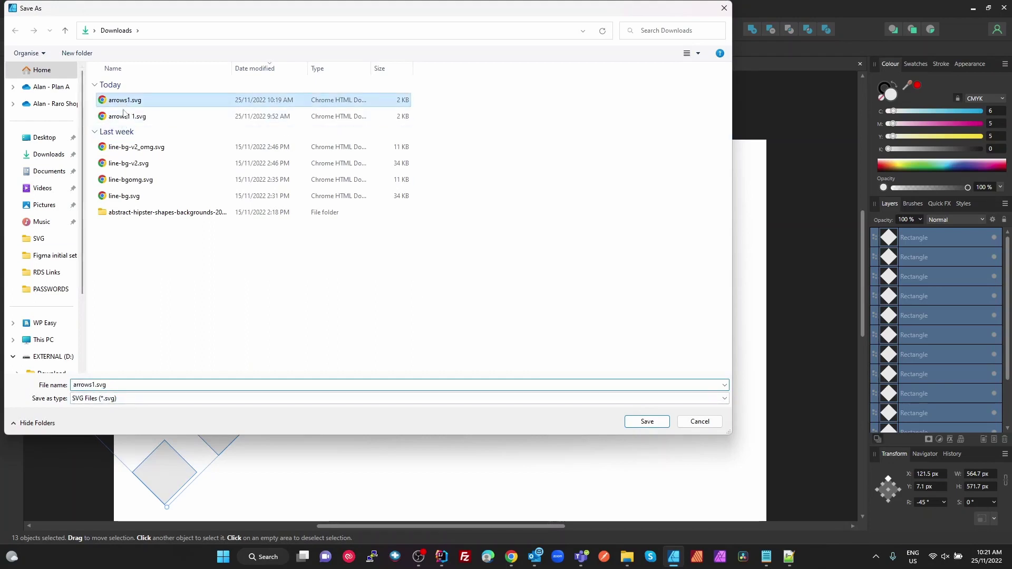
click(96, 383)
click(95, 385)
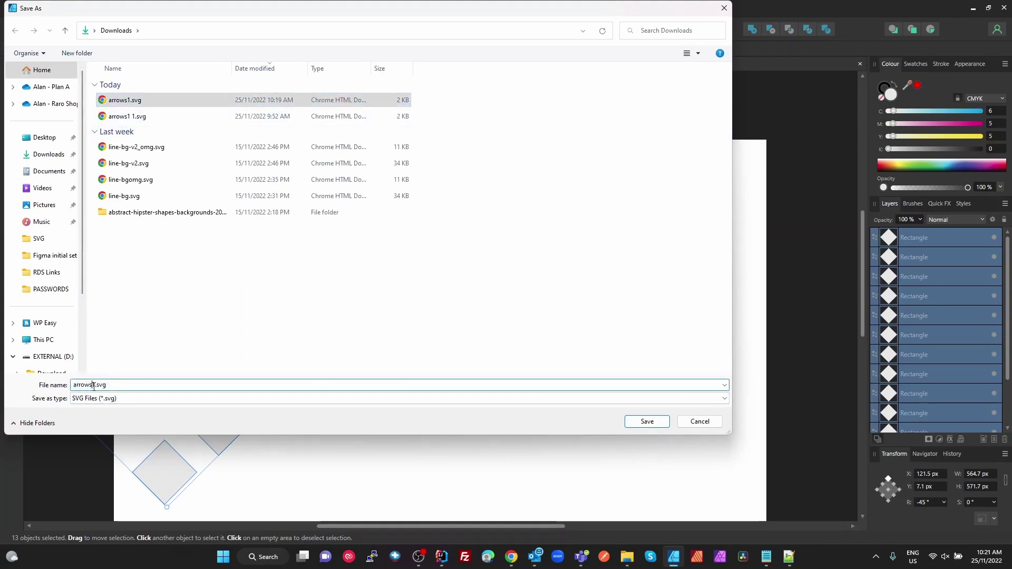
key(BackSpace)
text(2)
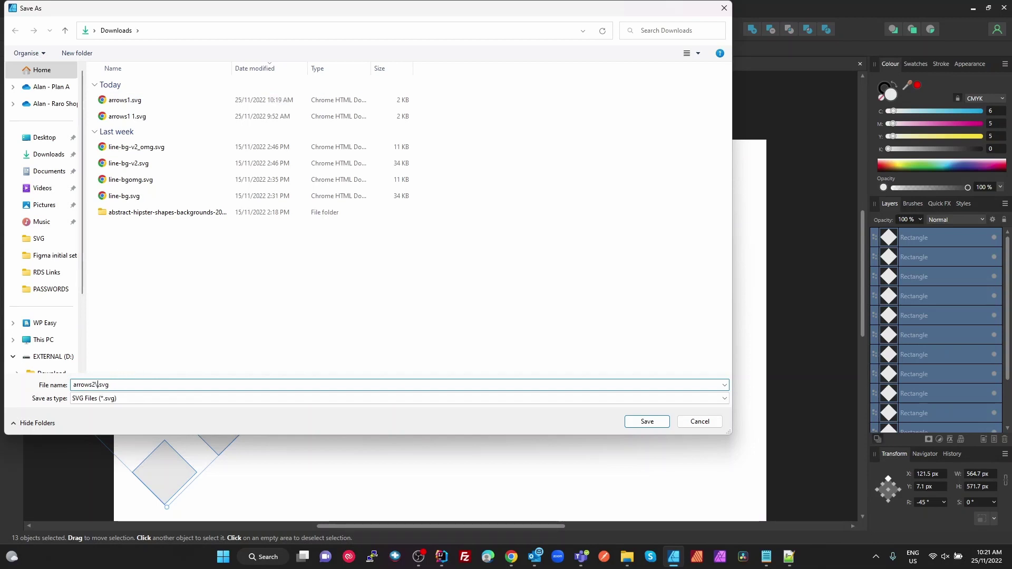
text(\)
key(Return)
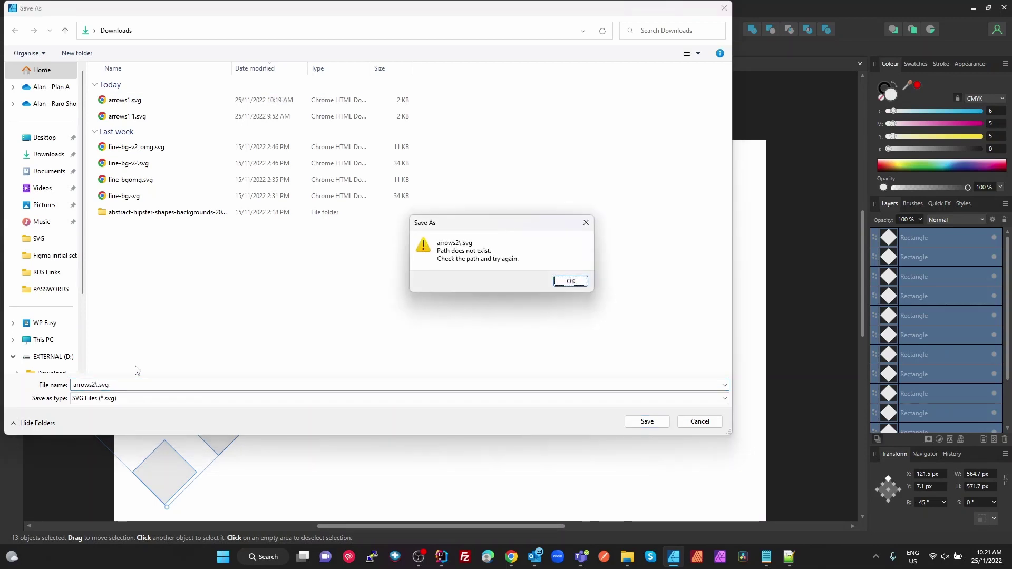
click(571, 282)
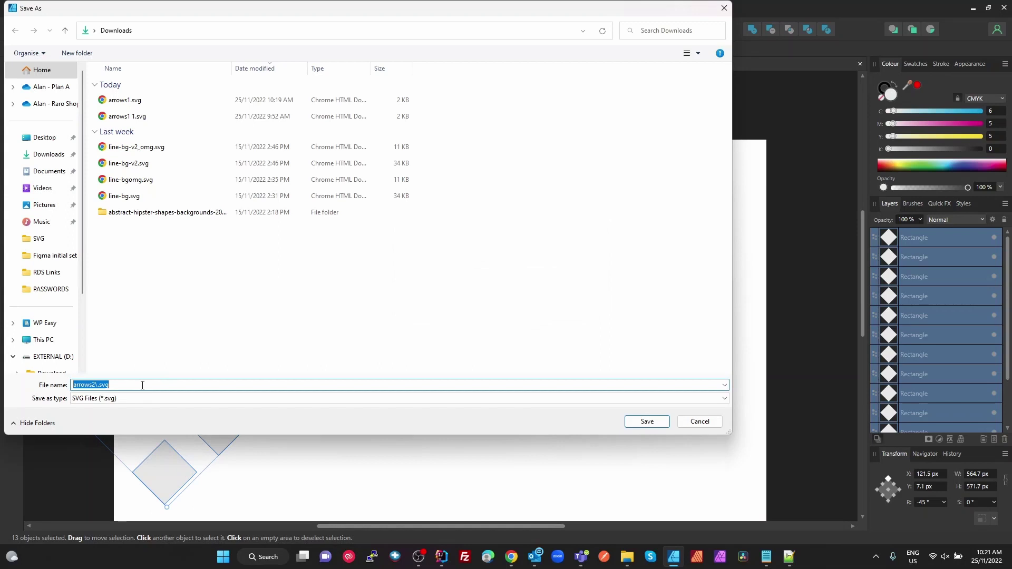
click(106, 385)
key(Return)
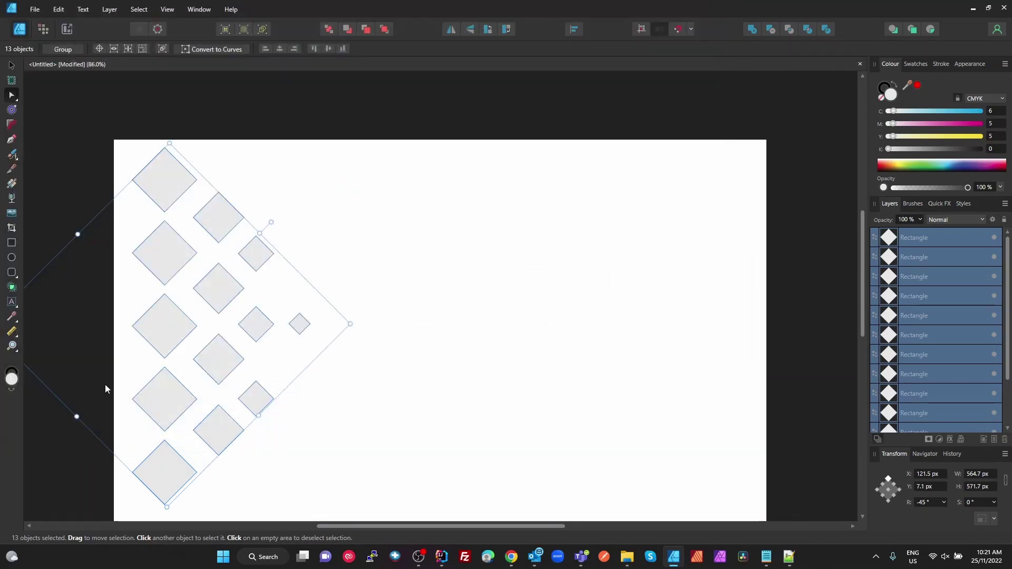
Step: Open arrows2.svg from Downloads in Notepad++ to examine the svg tag's width and height and the paths' inline fill styles
click(626, 557)
click(358, 252)
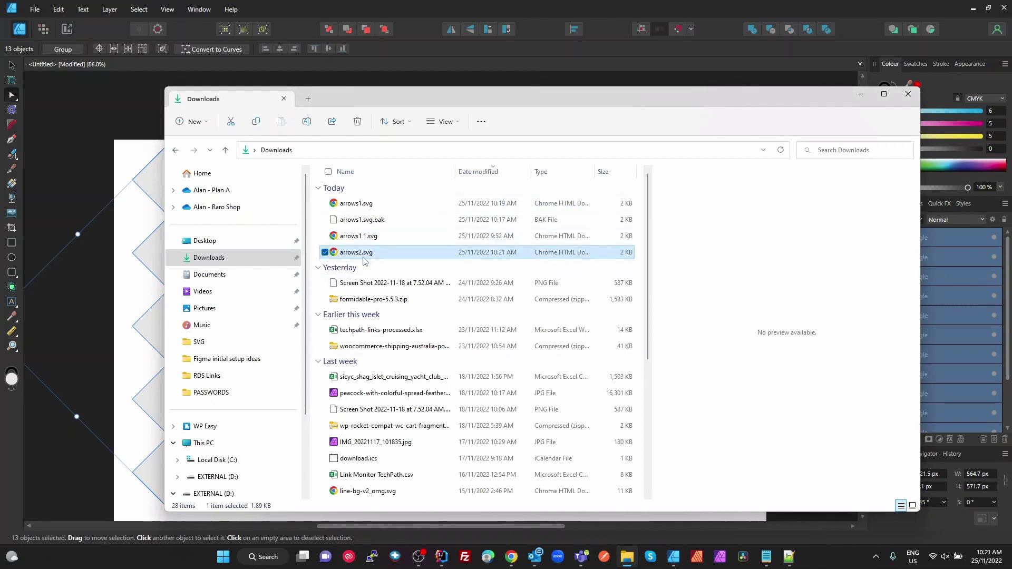
right_click(364, 258)
mouse_move(406, 313)
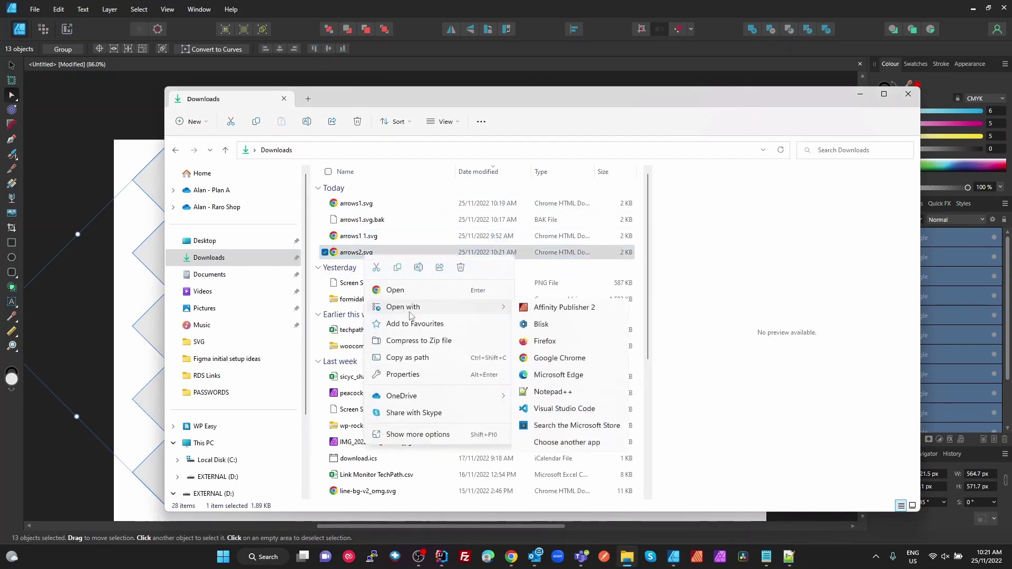
click(557, 424)
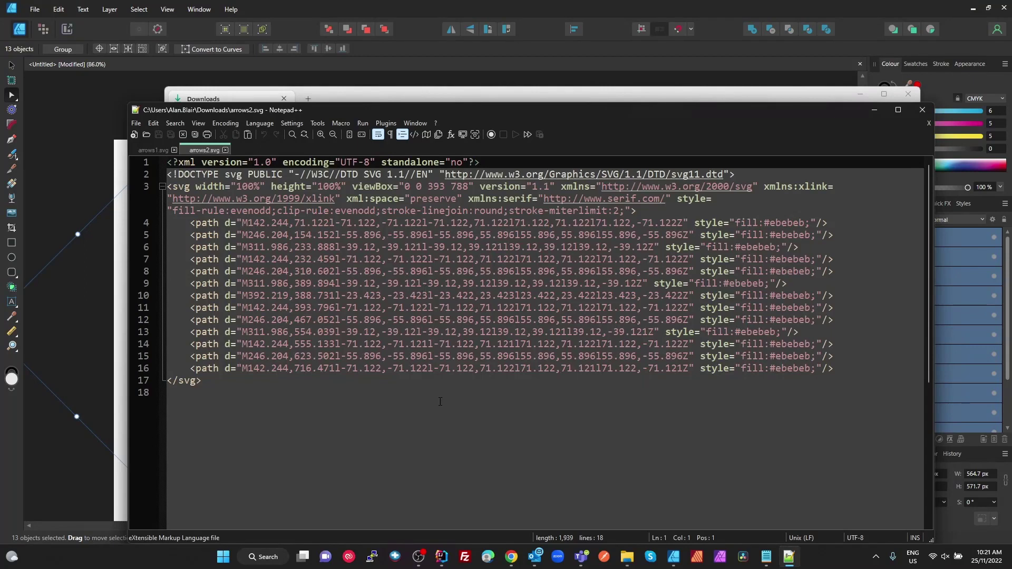
drag(231, 186, 363, 186)
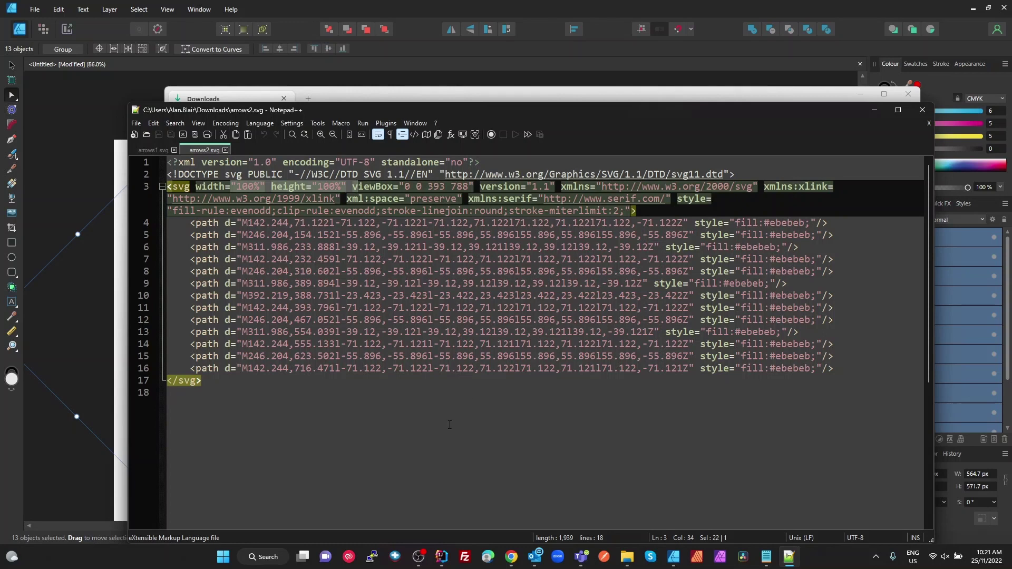
click(425, 428)
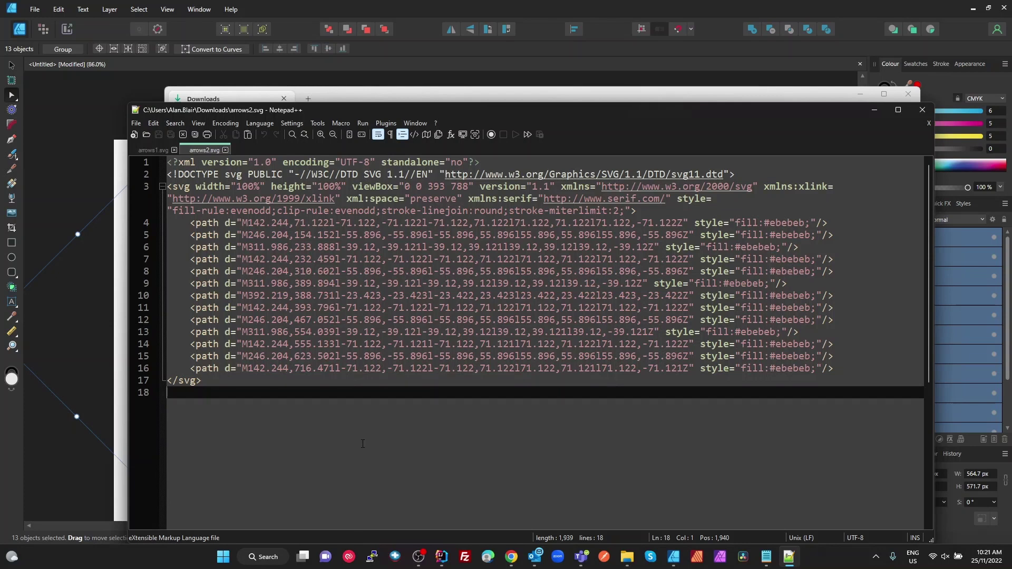
drag(816, 223, 694, 223)
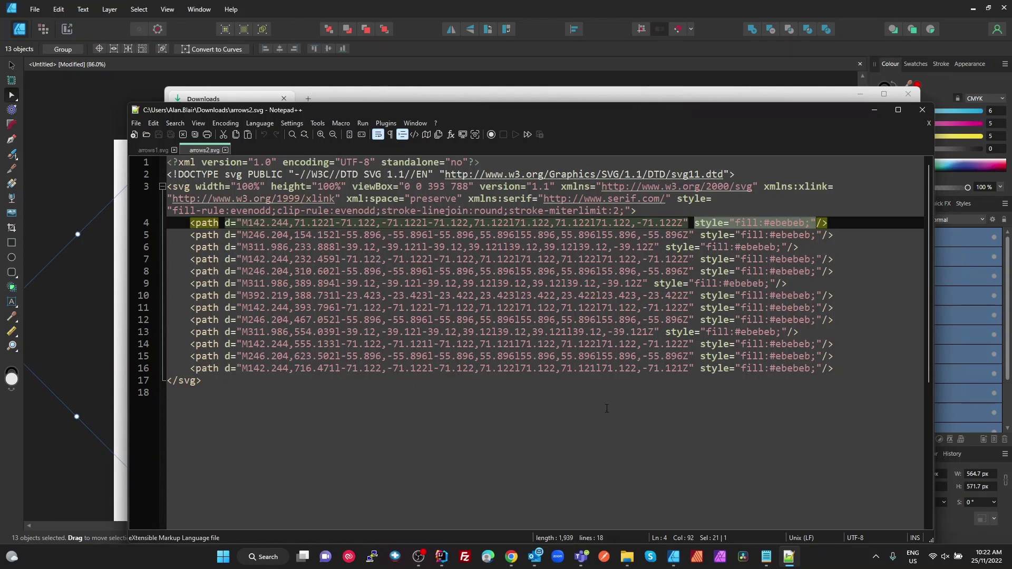
click(584, 428)
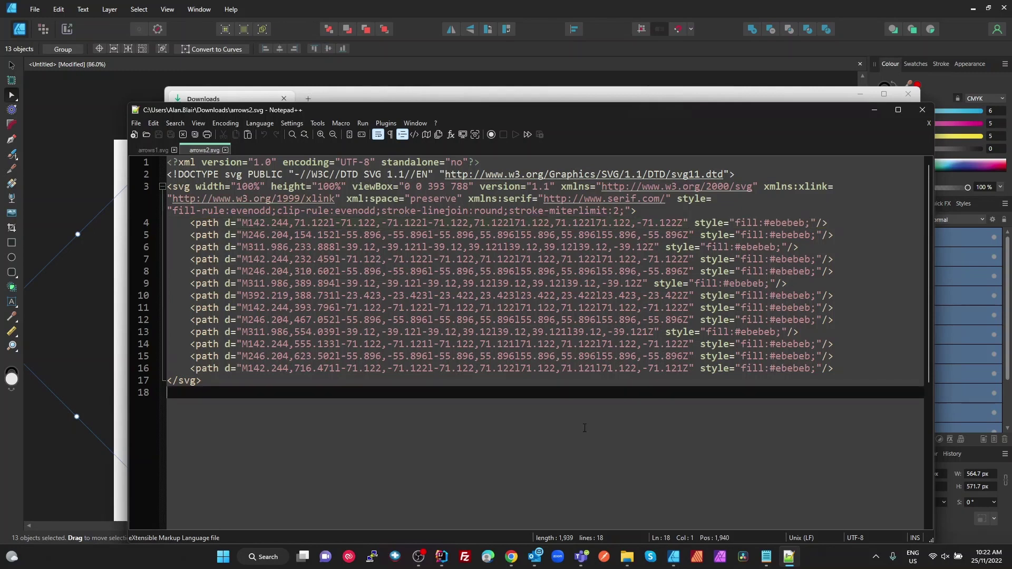
Step: Close Notepad++ and return to the WP Get design in Figma
click(929, 122)
click(922, 109)
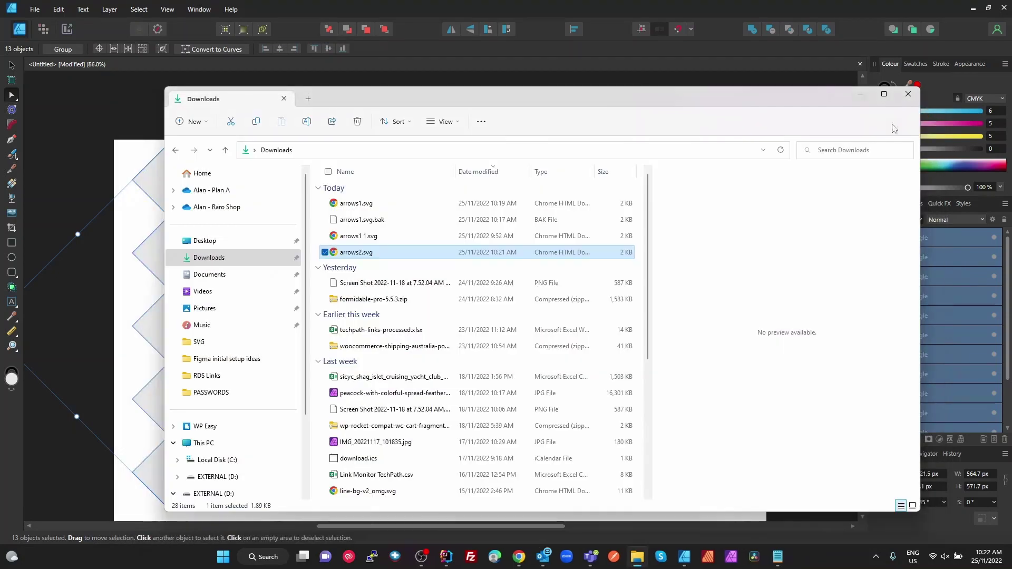
click(103, 236)
key(alt+Tab)
key(alt+Tab)
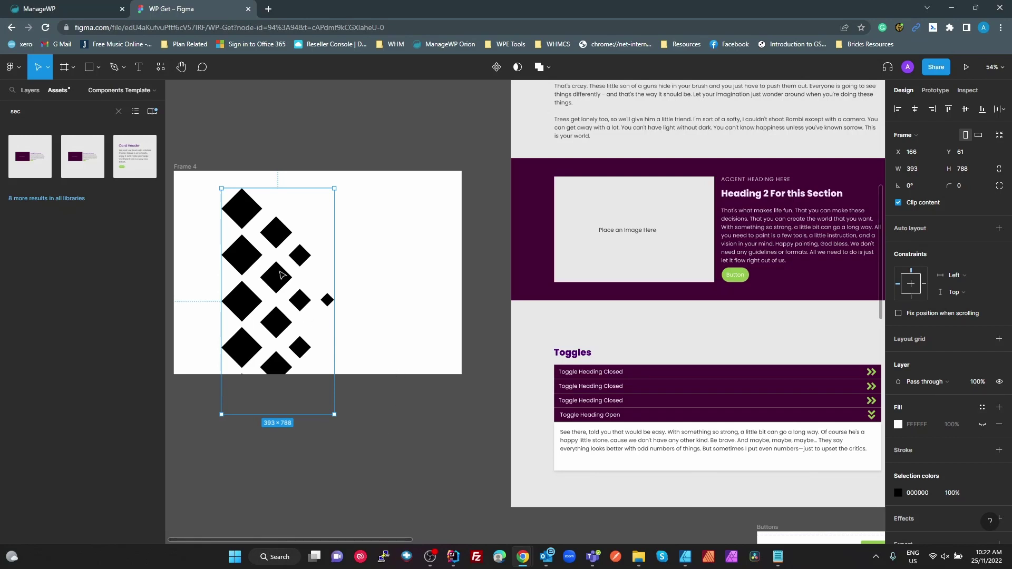
Step: Show the layers of arrows1 1 and apply the accent variation colour style to the smallest diamond's fill
click(30, 94)
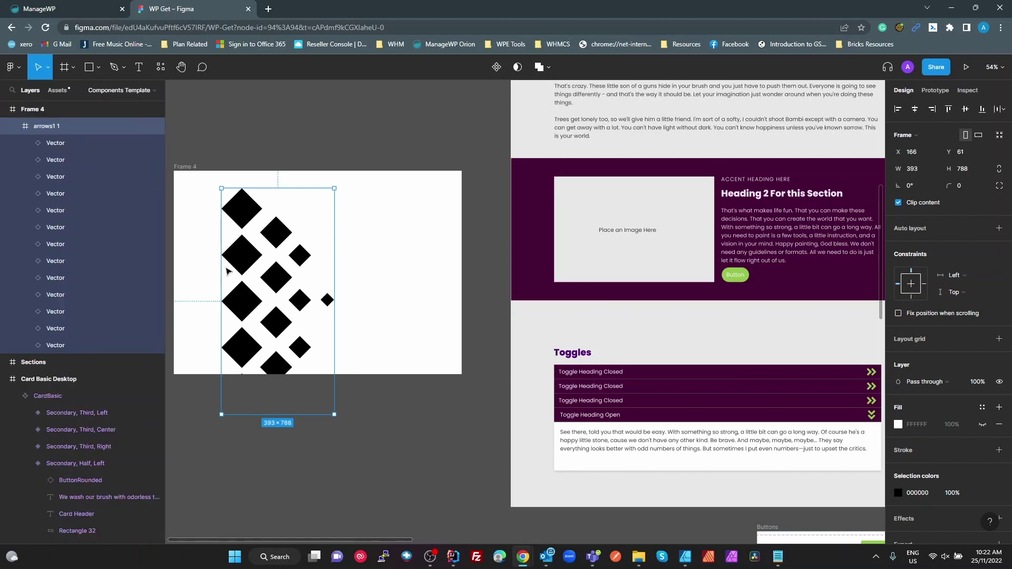
click(56, 153)
click(55, 177)
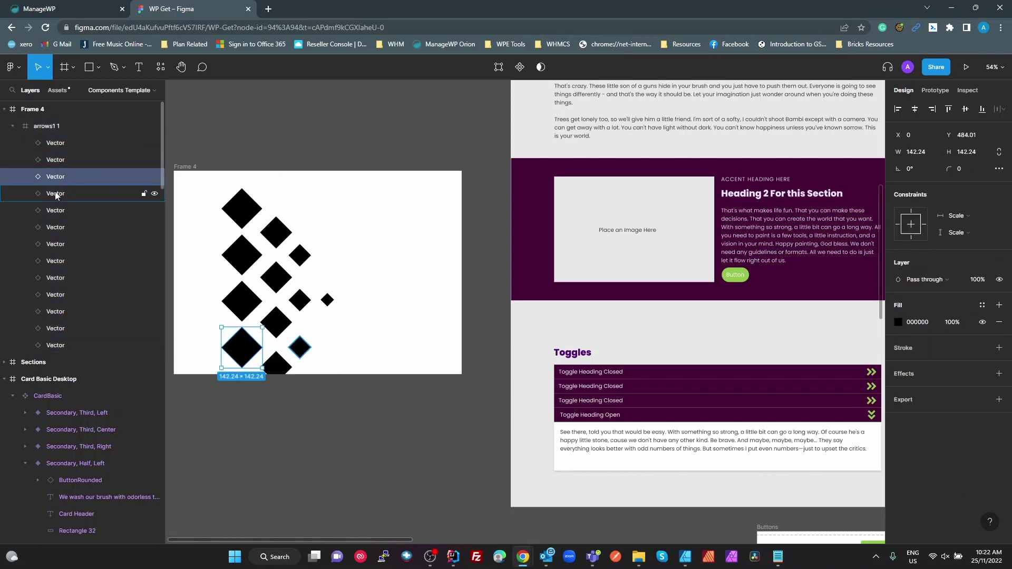
click(55, 194)
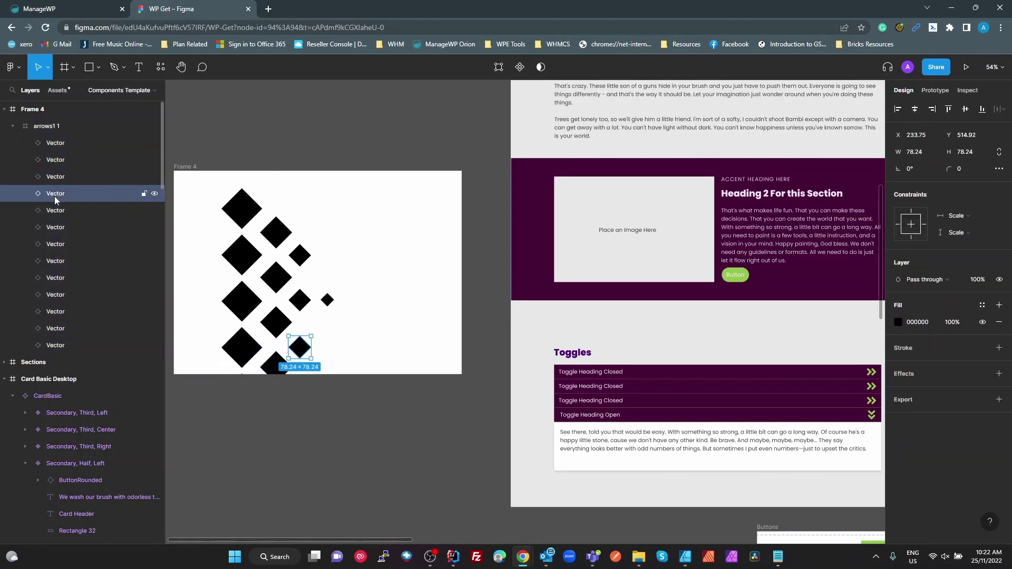
click(327, 300)
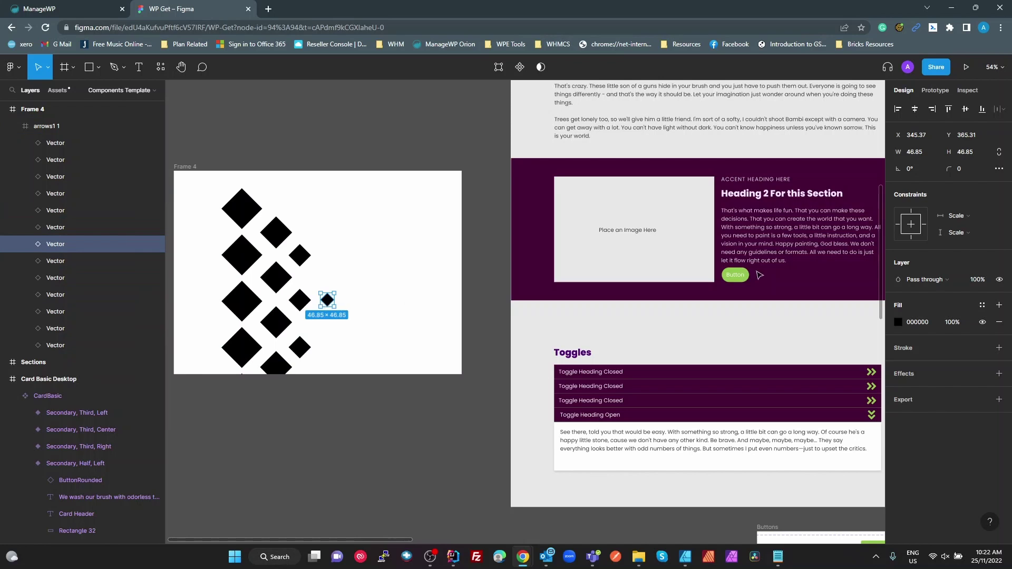
click(984, 307)
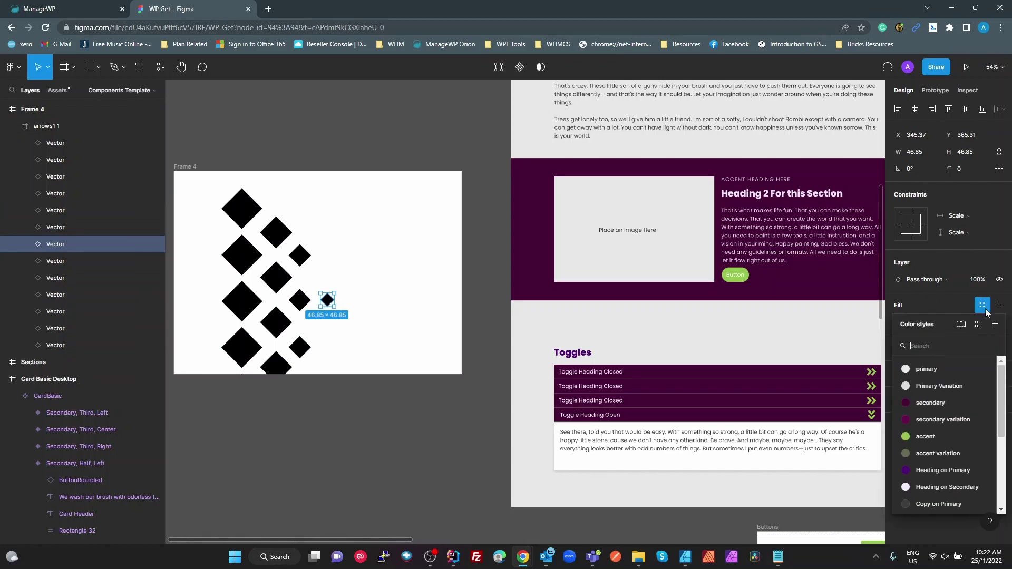
click(928, 453)
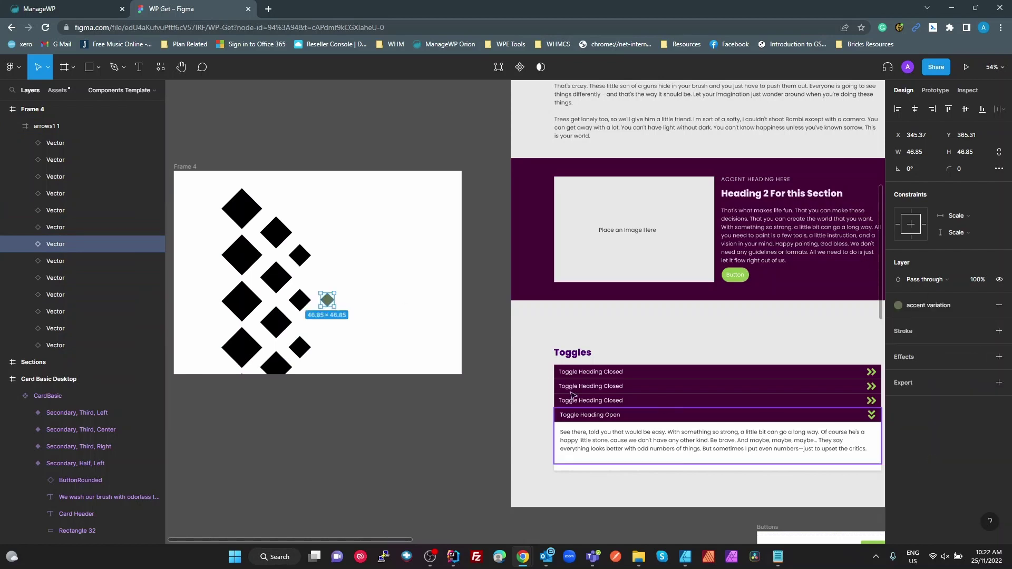
Step: Apply the accent colour style to the medium diamond beside the smallest one in the middle row
click(298, 307)
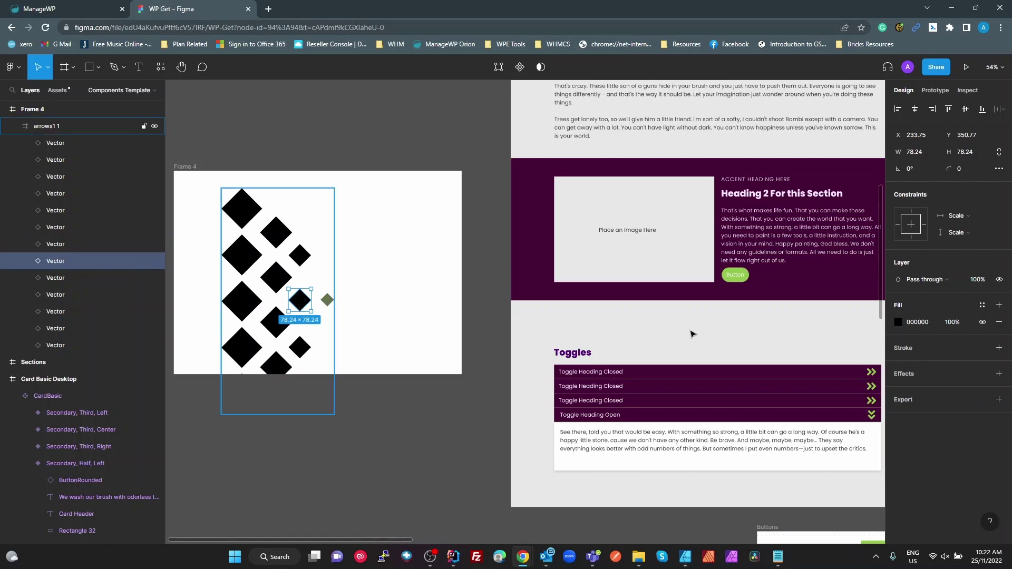
click(983, 305)
click(928, 436)
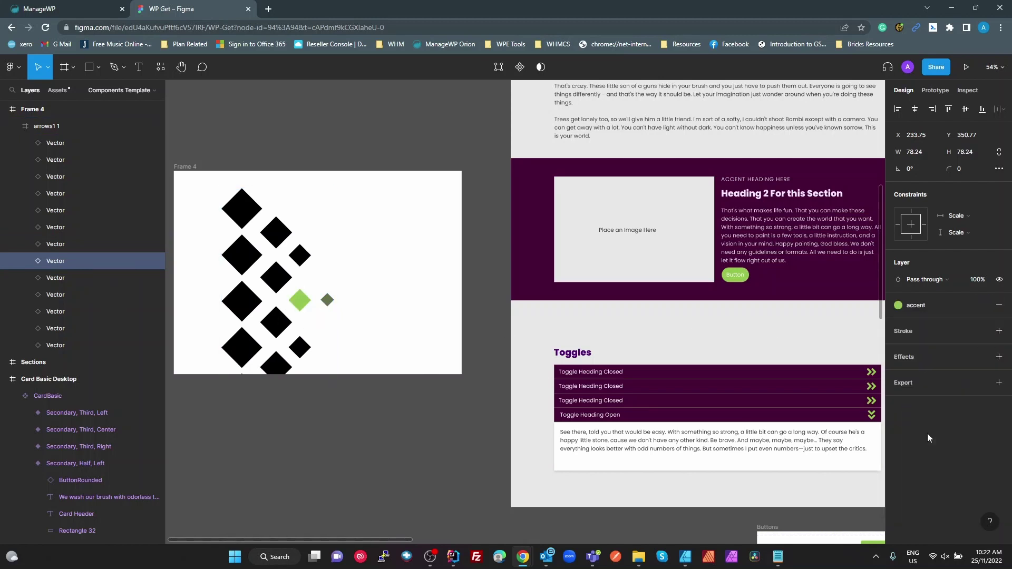
Step: Apply the secondary colour style to the large diamond in the middle row of the pattern
click(239, 312)
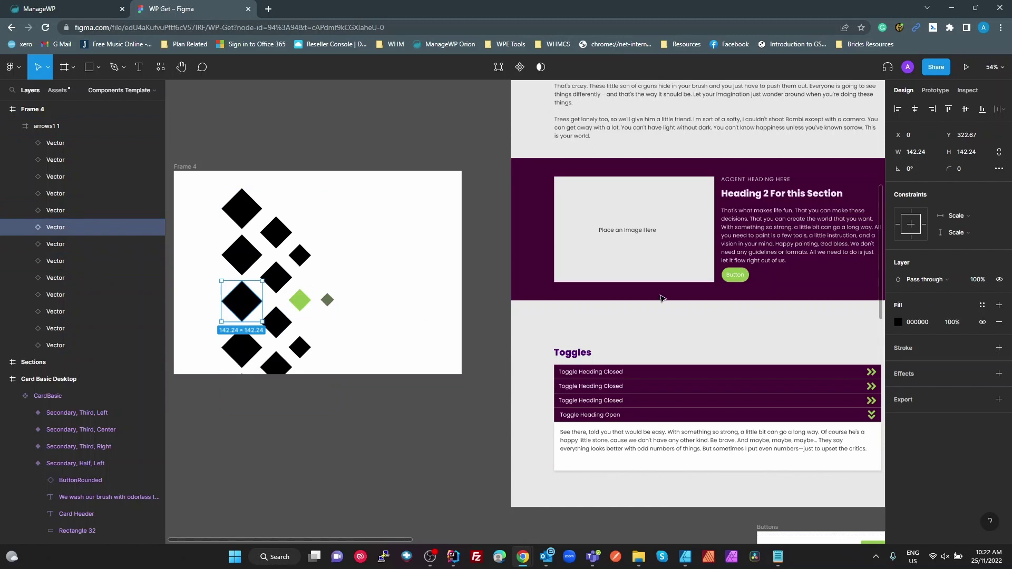
click(982, 306)
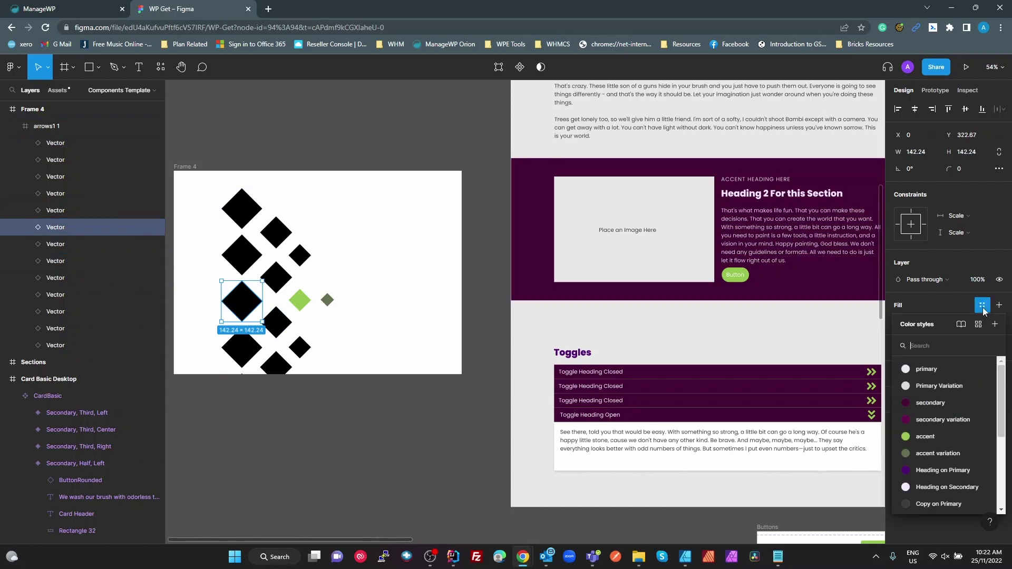
click(930, 403)
click(363, 311)
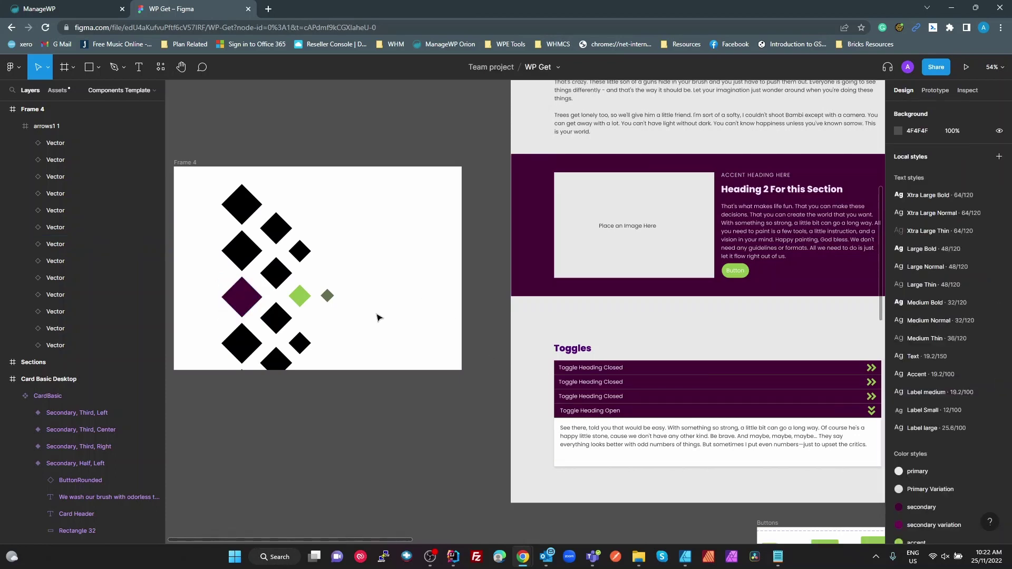
Step: Extend Frame 4 downward to a height of 962 so it encloses the whole diamond pattern
scroll(378, 317, down, 1)
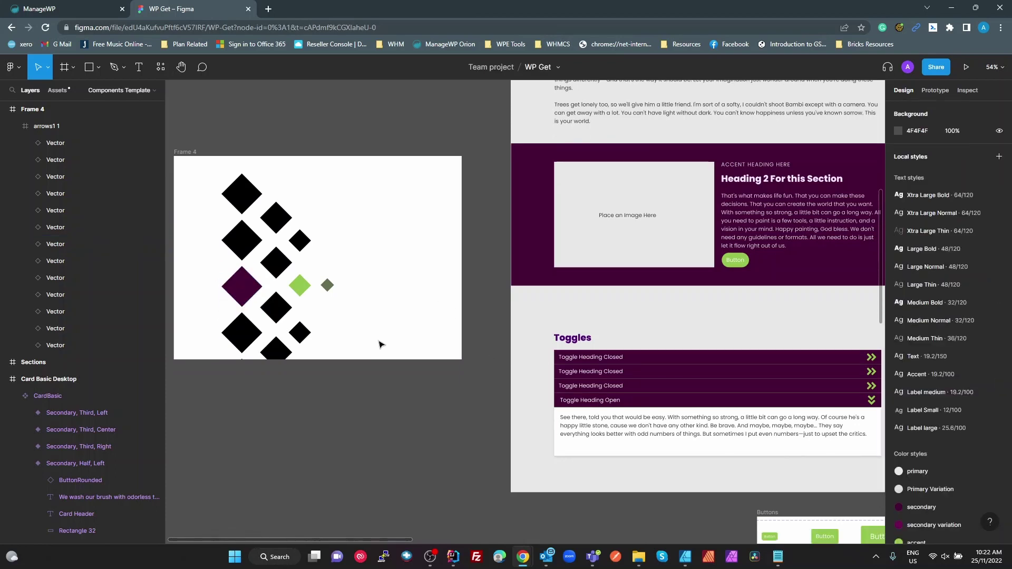
click(184, 153)
drag(353, 360, 339, 432)
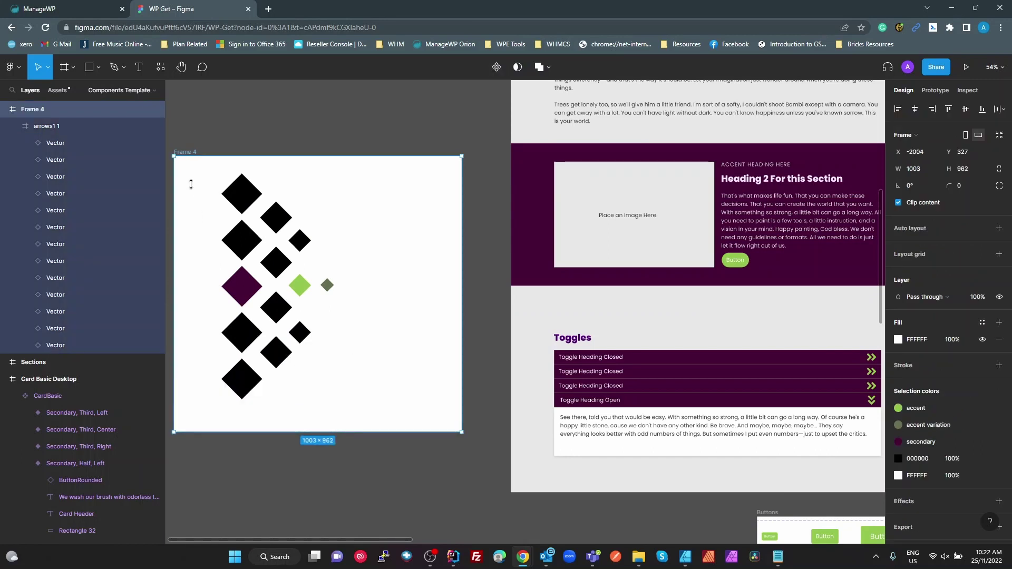
click(371, 295)
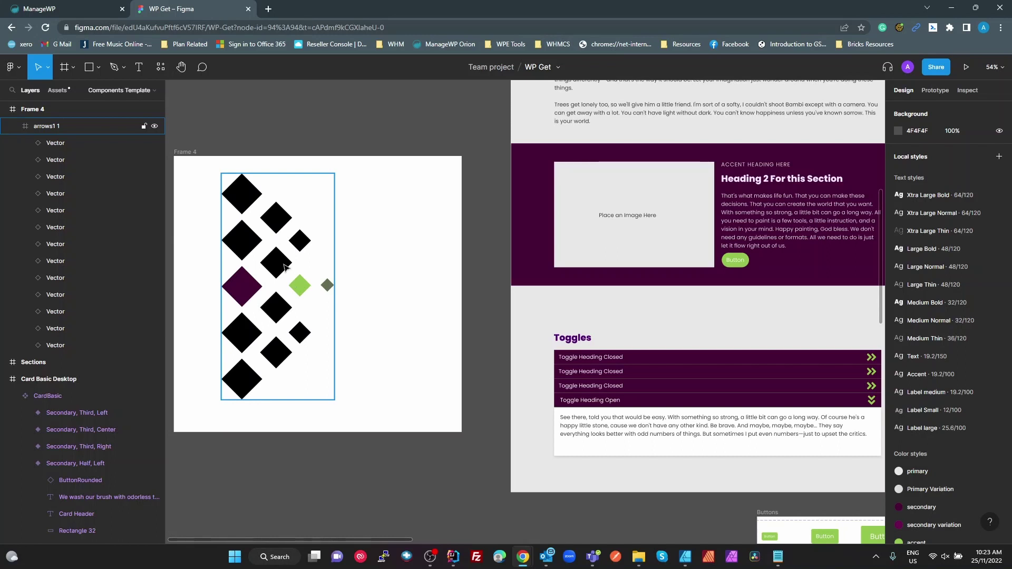
Step: Shrink the smallest accent variation diamond about its centre to 26 × 26
double_click(327, 285)
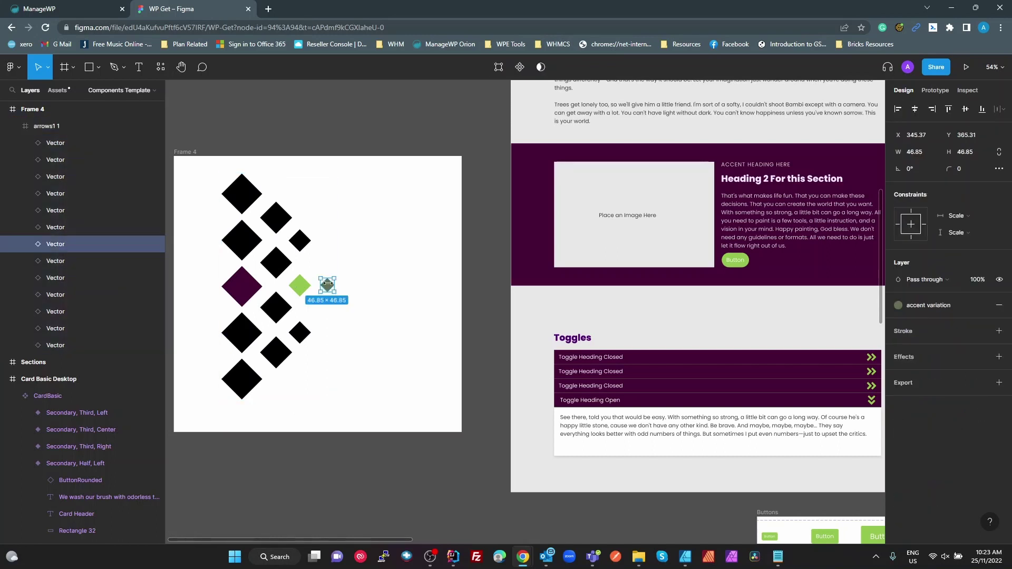
drag(334, 291, 333, 290)
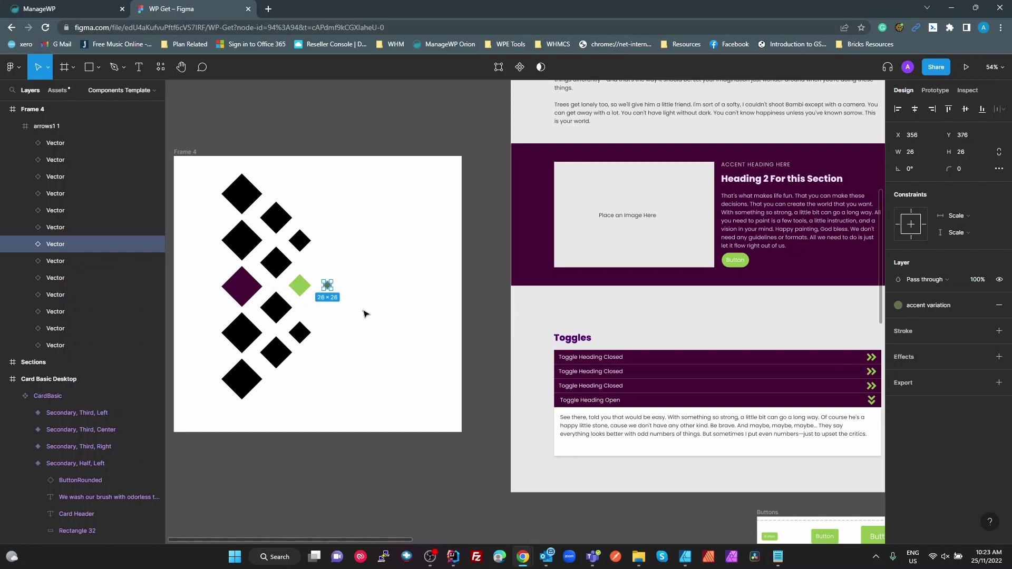
click(353, 261)
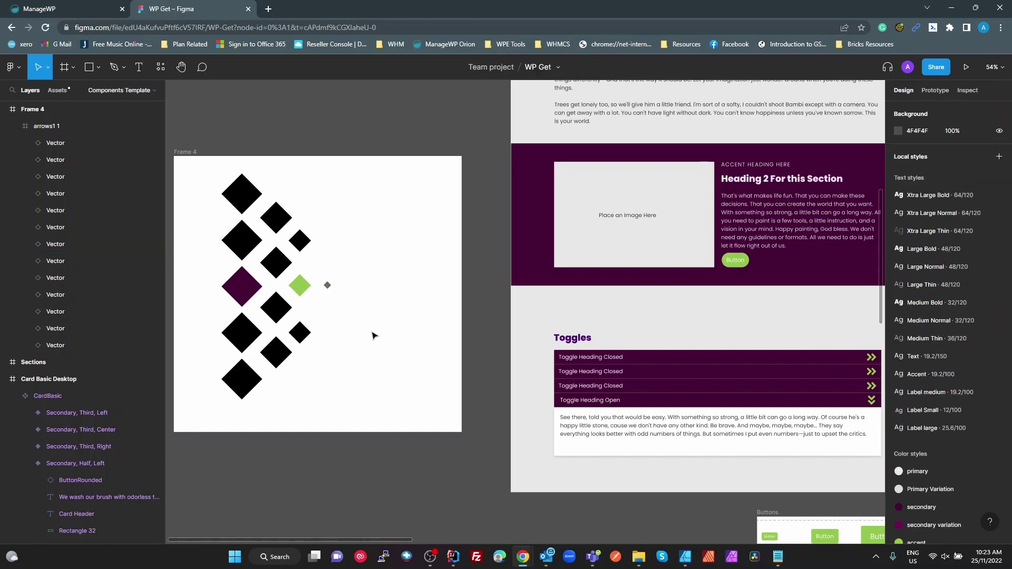
Step: Move the whole arrows1 1 diamond pattern into the top-left corner of Frame 4
click(227, 177)
drag(206, 174, 375, 412)
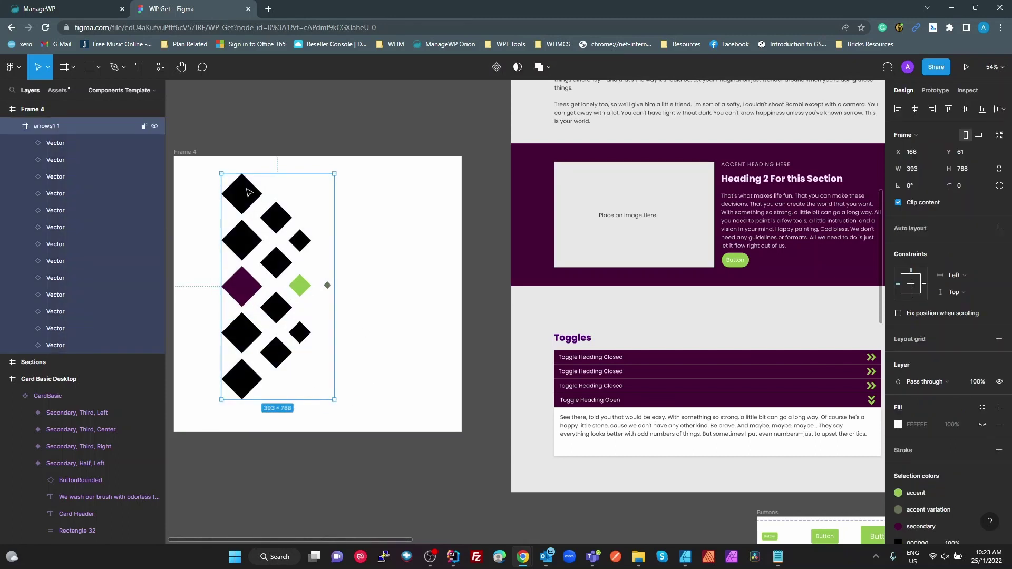
drag(246, 192, 201, 176)
click(316, 401)
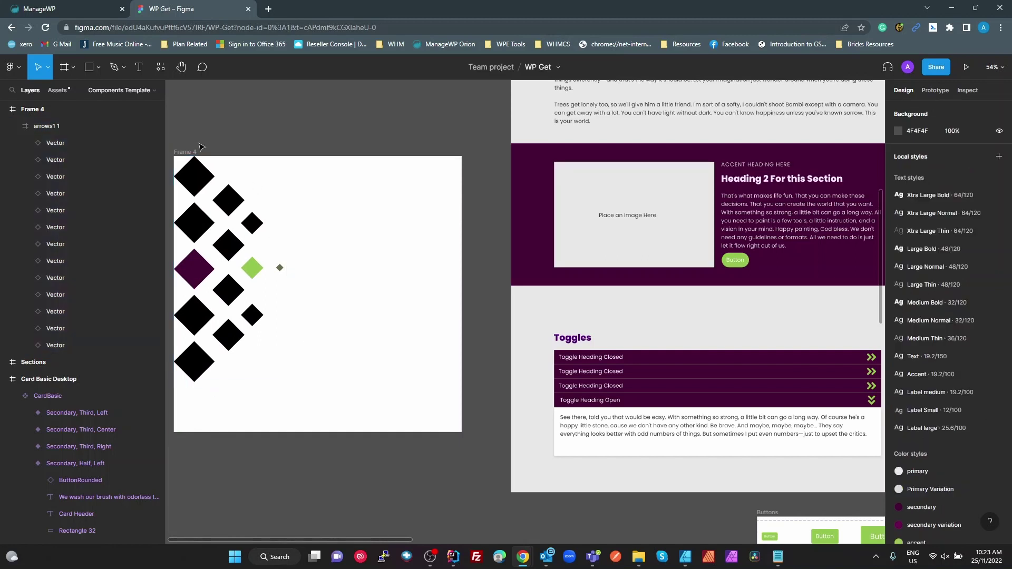
Step: Resize Frame 4 to 382 × 788 so it fits tightly around the diamond pattern
click(188, 153)
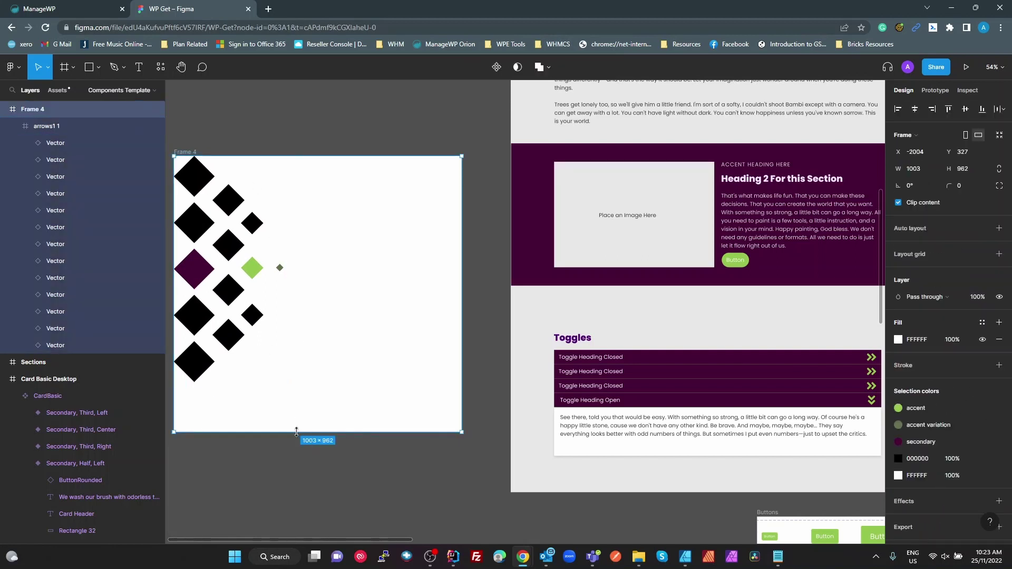
drag(296, 432, 296, 382)
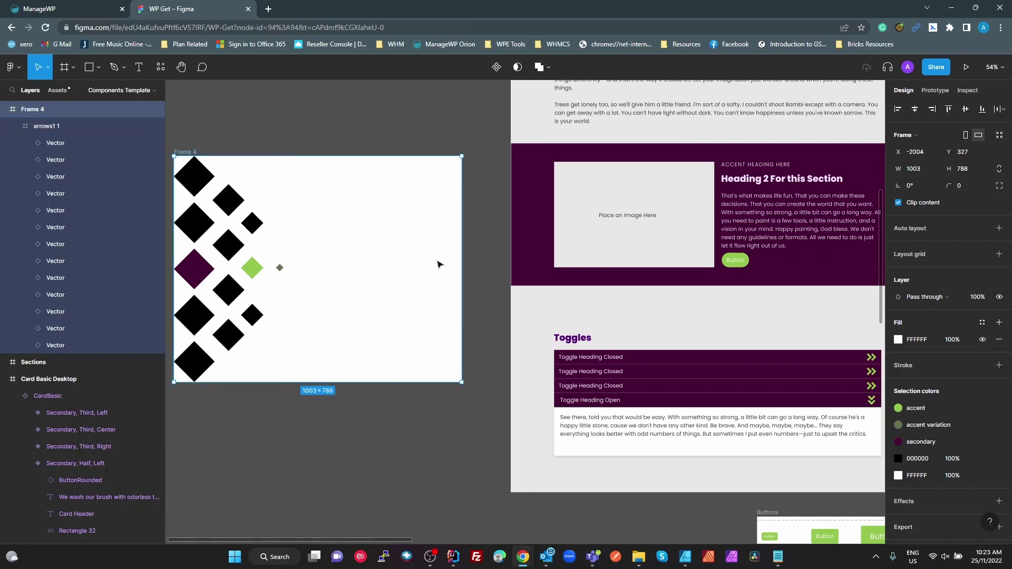
drag(462, 264, 283, 269)
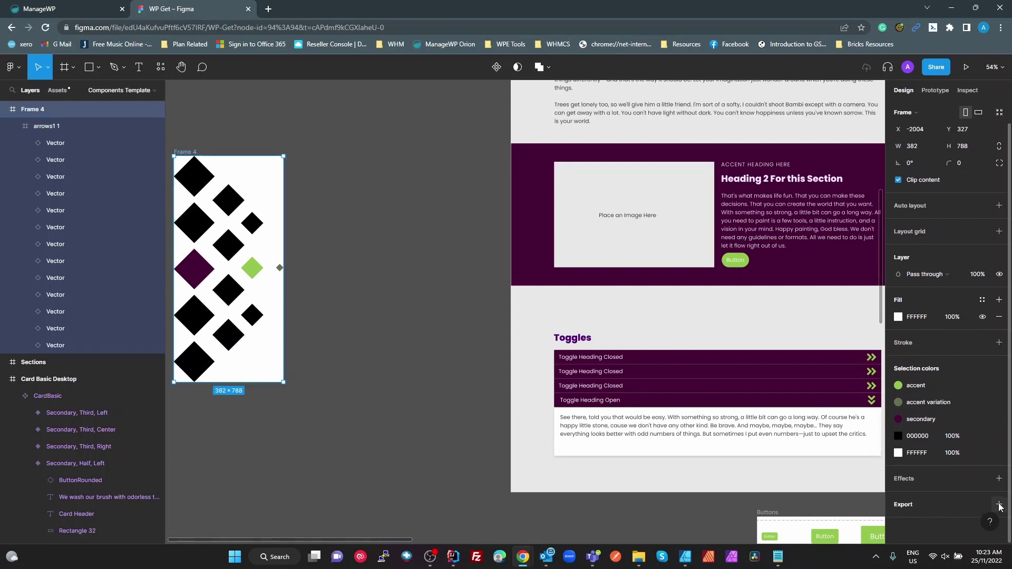
Step: Add an SVG export setting to Frame 4 and export it to Downloads as Frame 4.svg
click(1000, 507)
scroll(991, 498, down, 1)
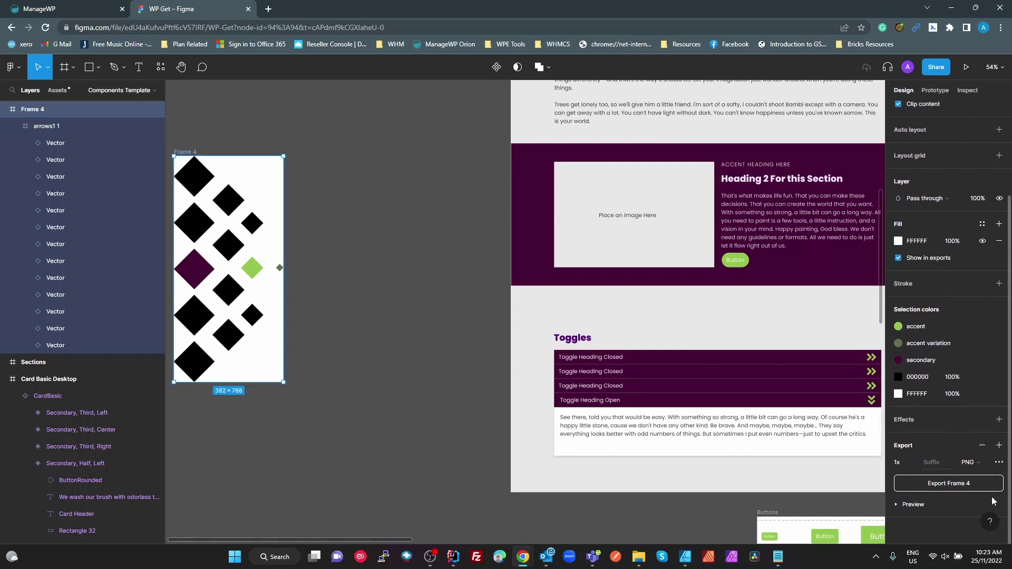
click(974, 466)
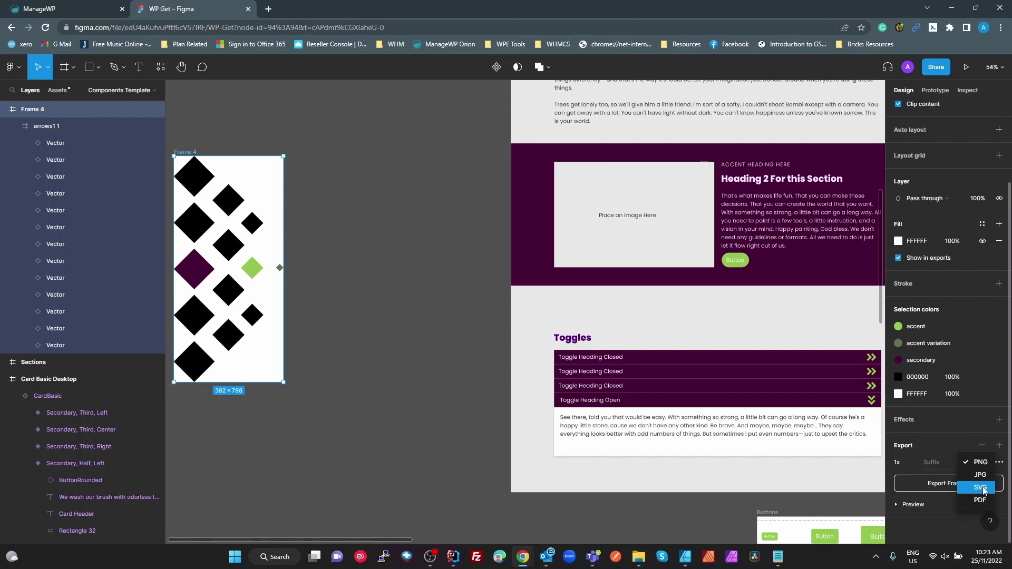
click(983, 489)
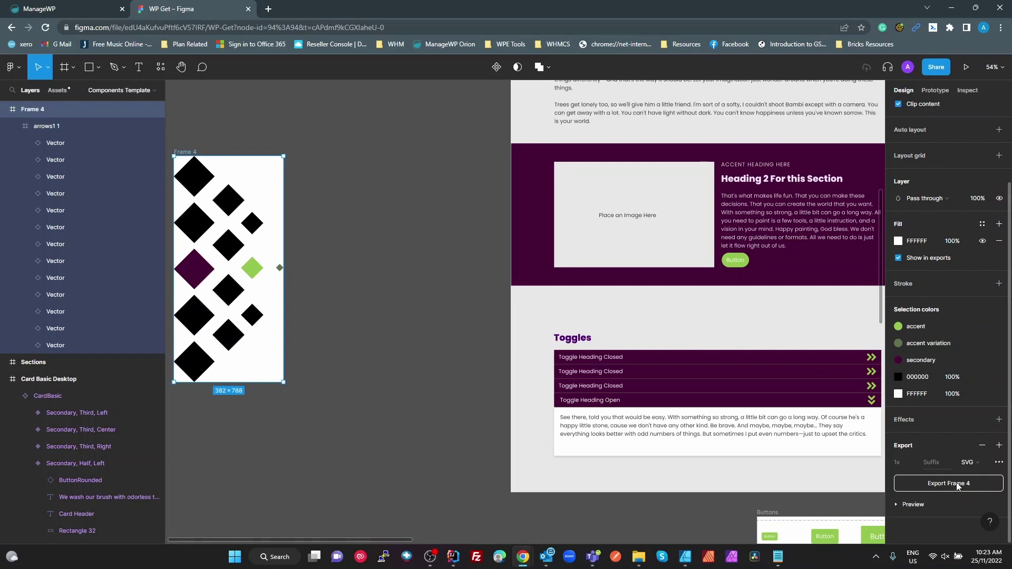
click(968, 488)
click(967, 489)
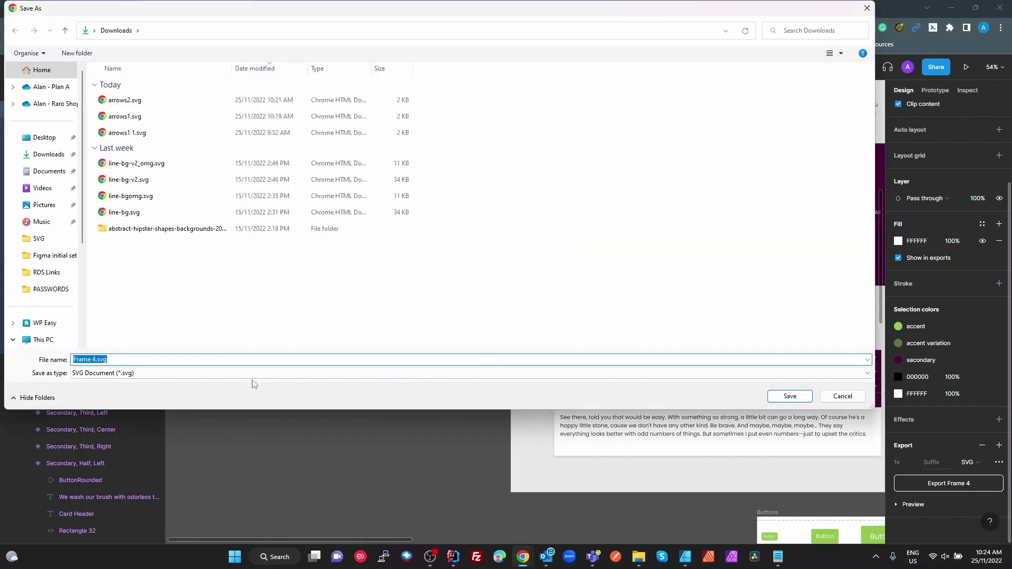
click(788, 397)
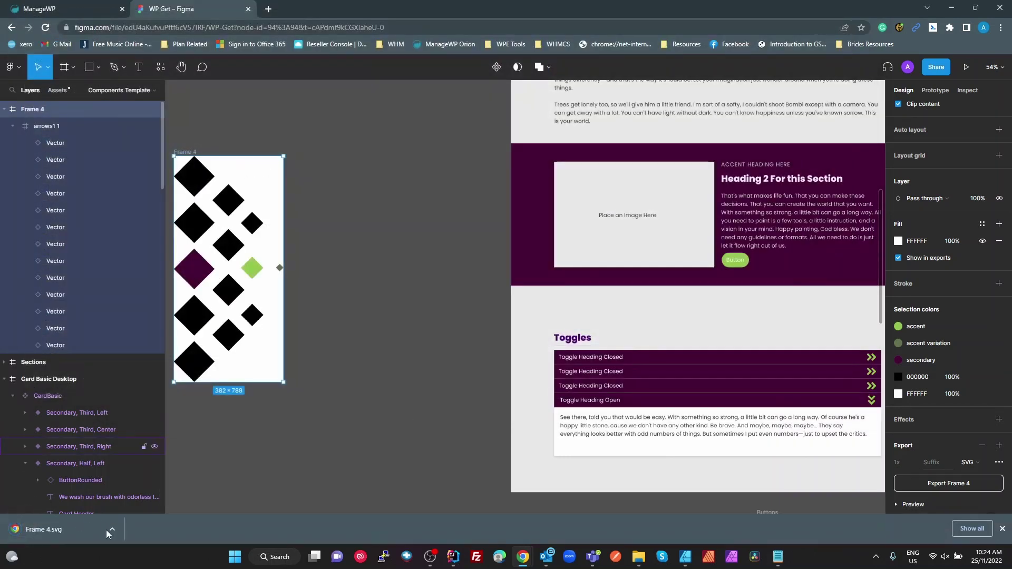
Step: Locate the downloaded Frame 4.svg in its folder and open it in a maximized Notepad++ window
click(113, 529)
click(140, 487)
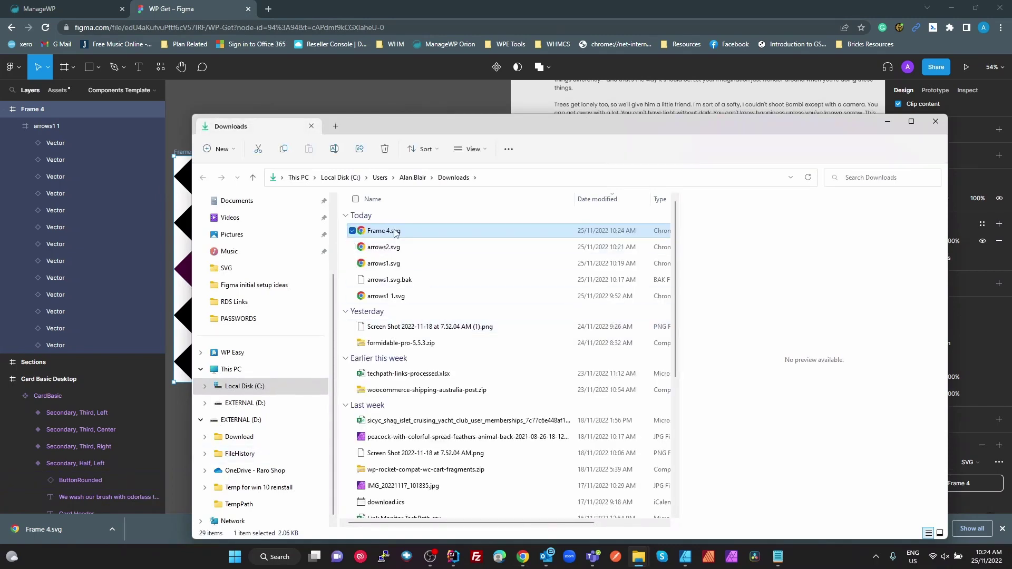
right_click(395, 233)
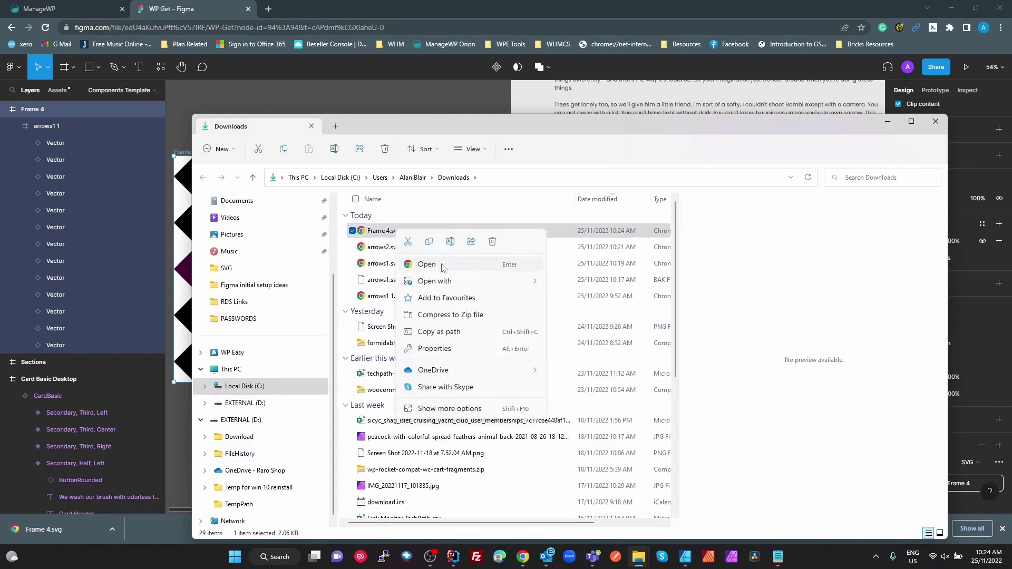
mouse_move(463, 283)
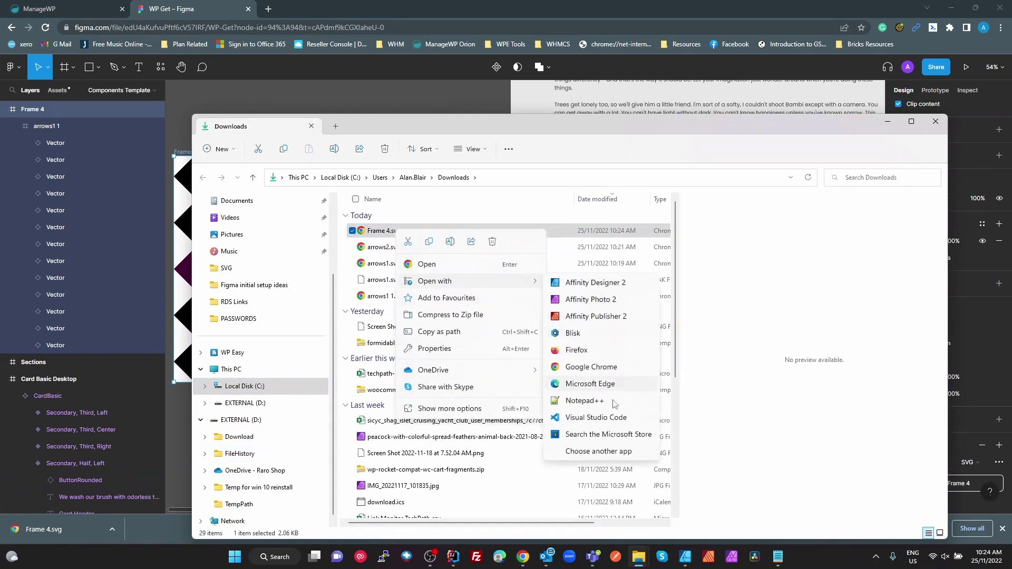
click(588, 403)
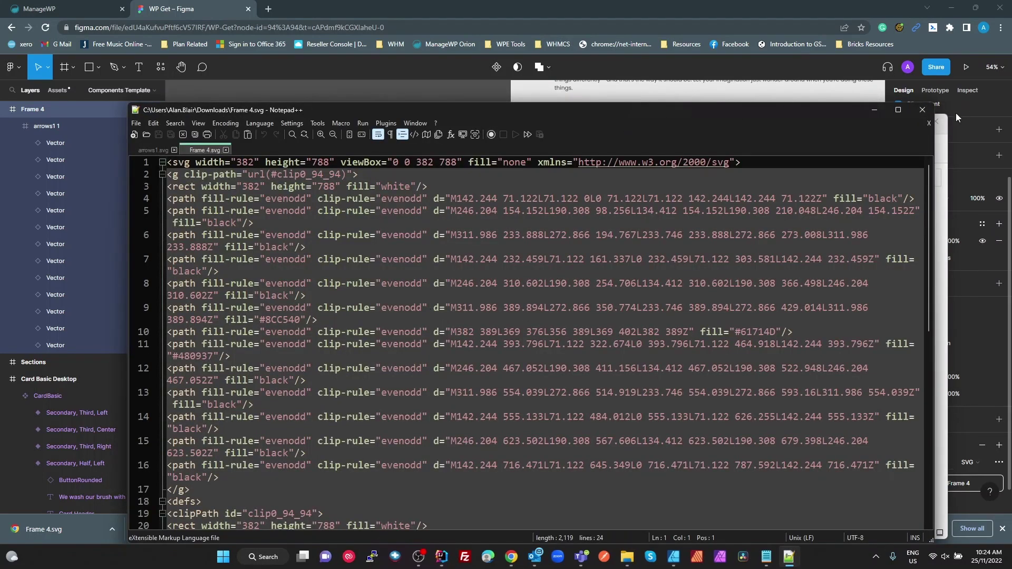
click(899, 109)
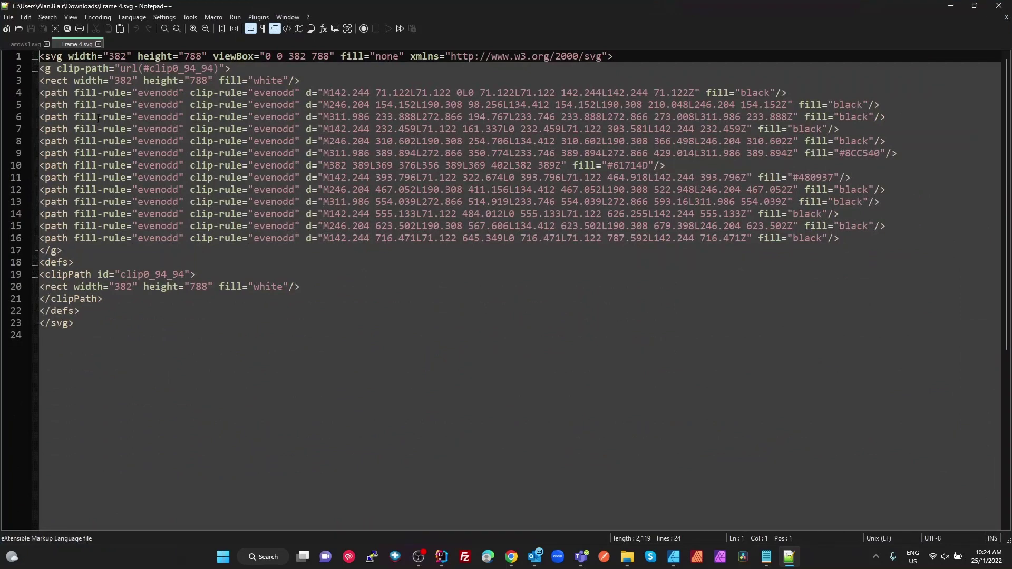
Step: Examine the path elements in Frame 4.svg and highlight the hex fill value of the path on line 10
click(77, 94)
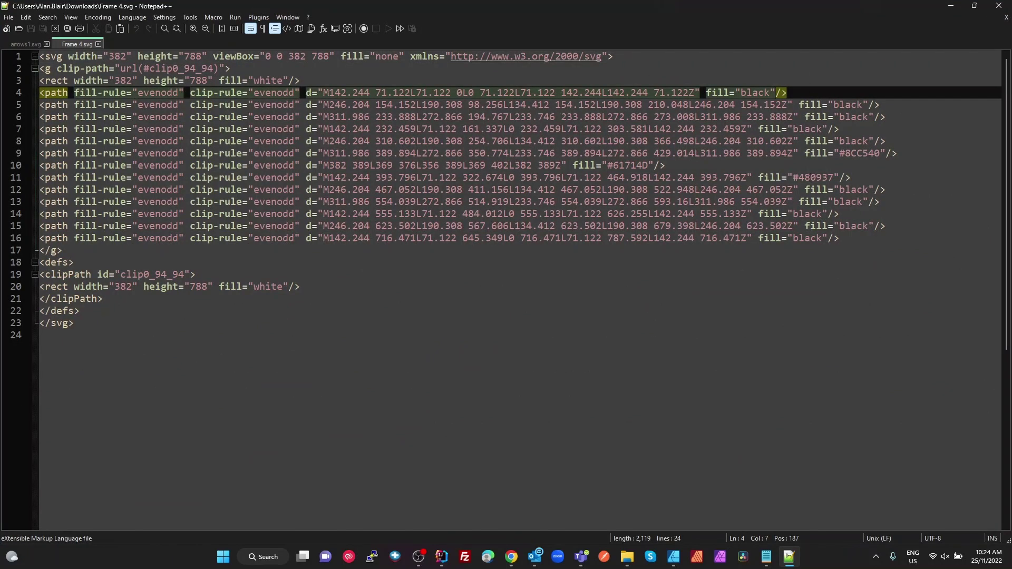
click(598, 401)
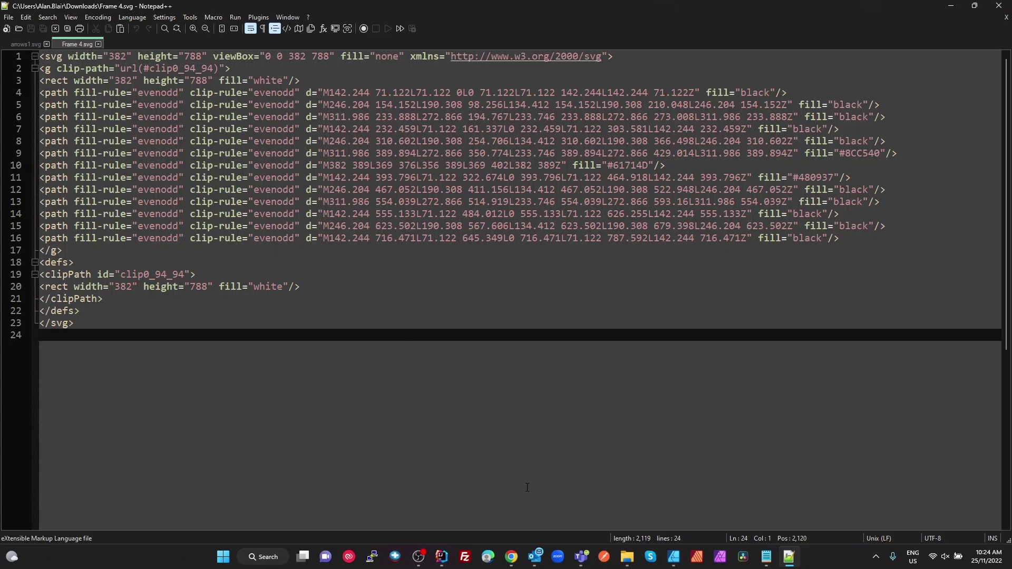
double_click(634, 165)
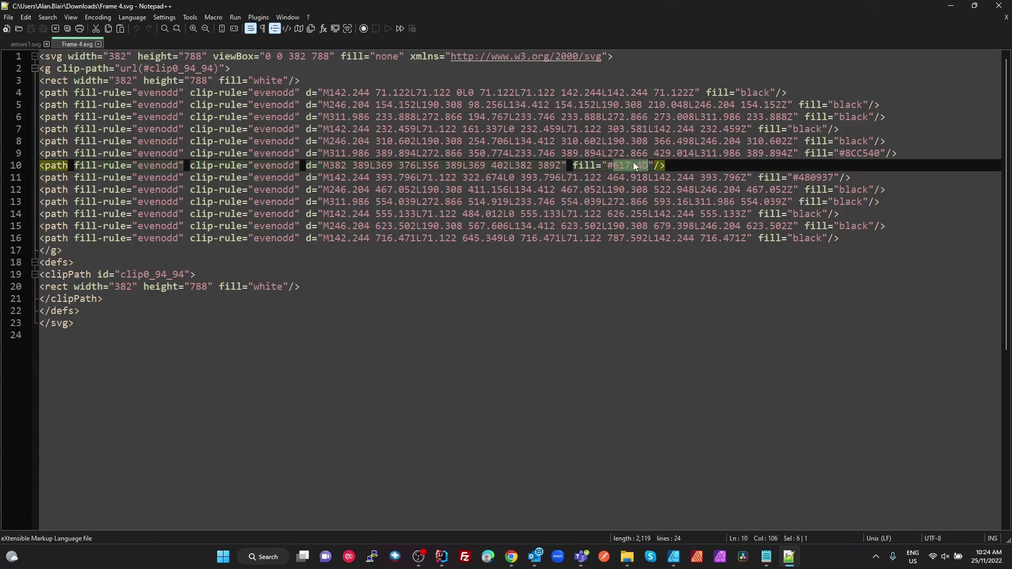
Step: Highlight the fill attribute on line 10 and check the width, height and viewBox of the svg element on line 1
click(574, 165)
drag(574, 165, 652, 165)
click(654, 298)
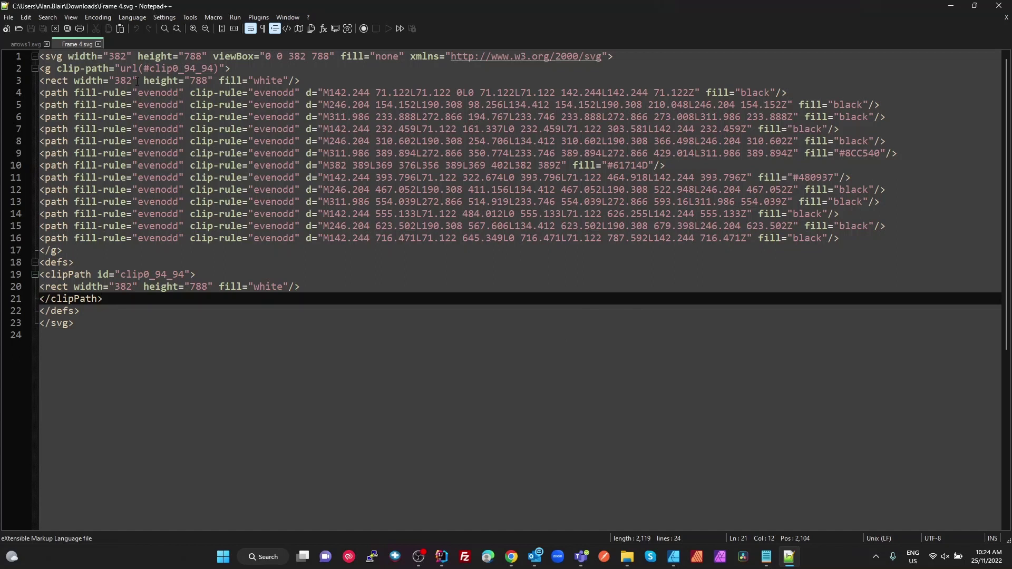
click(111, 56)
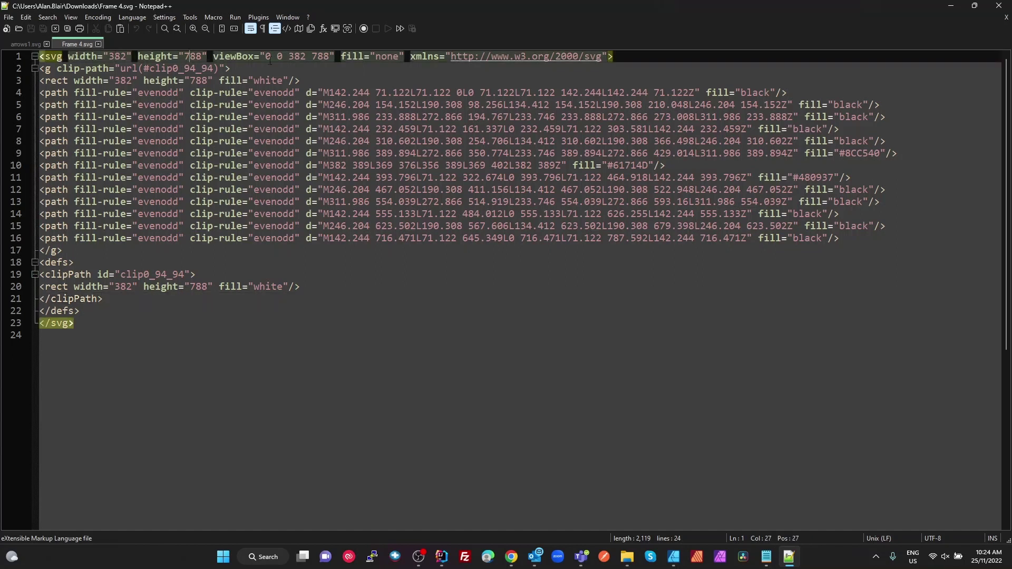
click(411, 301)
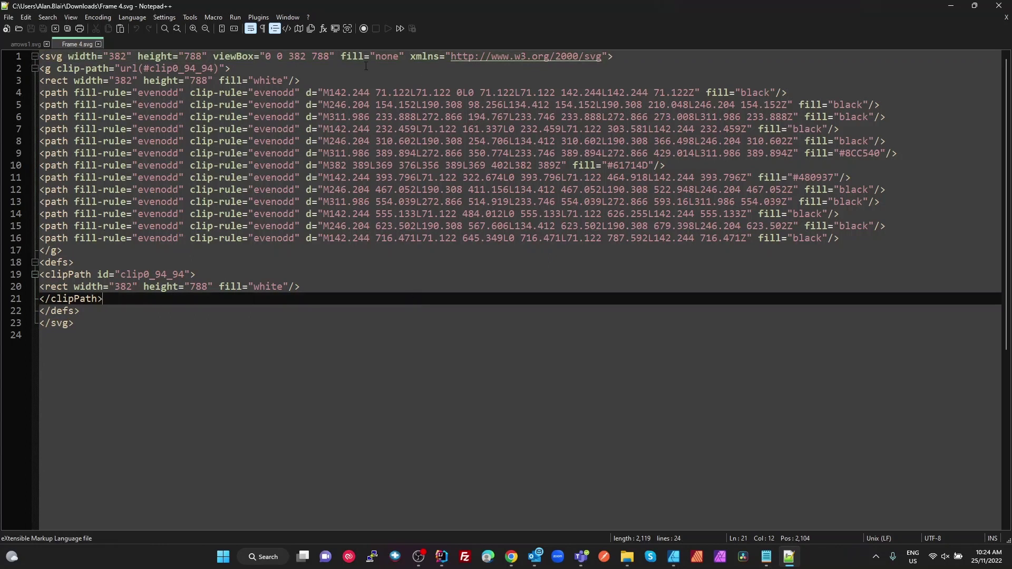
Step: Close Notepad++, switch back to Figma and inspect individual Vector layers of the arrows1 1 frame
click(999, 7)
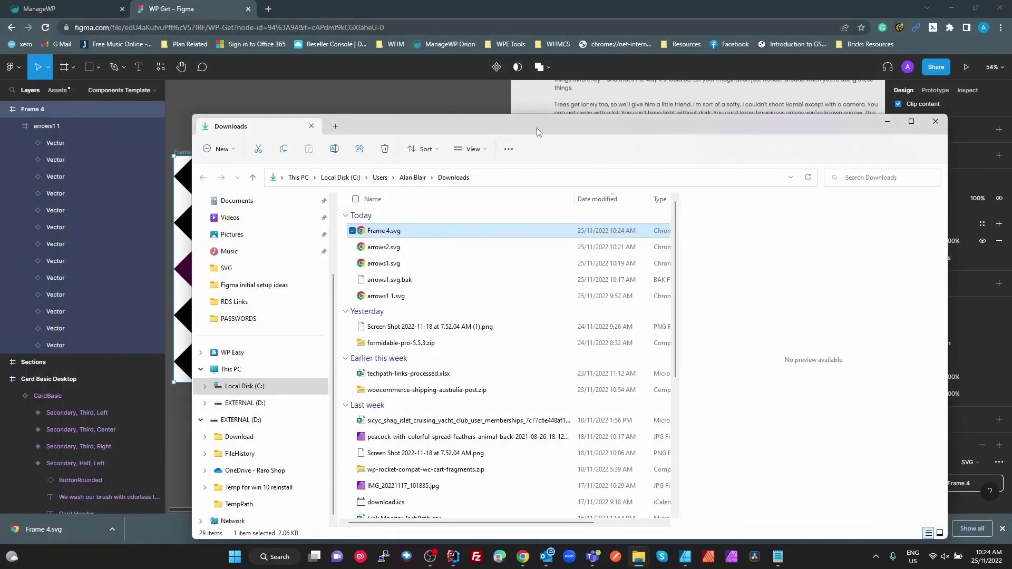
click(285, 111)
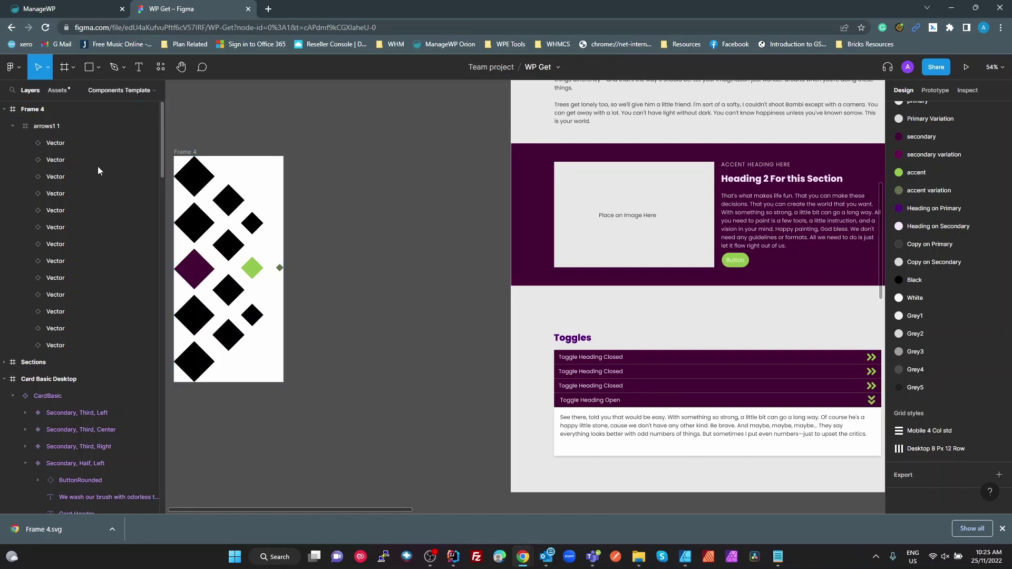
click(58, 179)
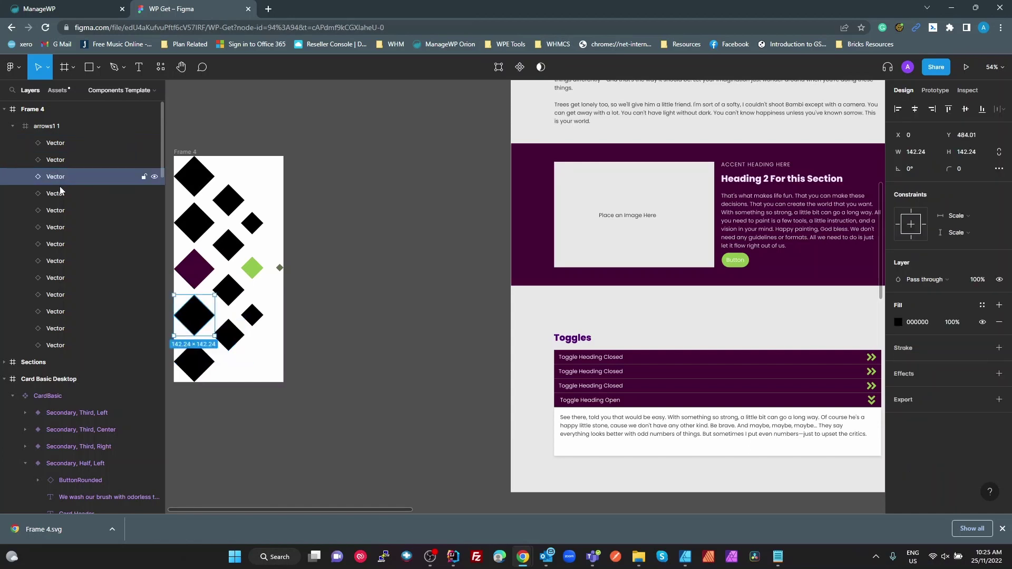
click(61, 194)
click(62, 225)
click(66, 245)
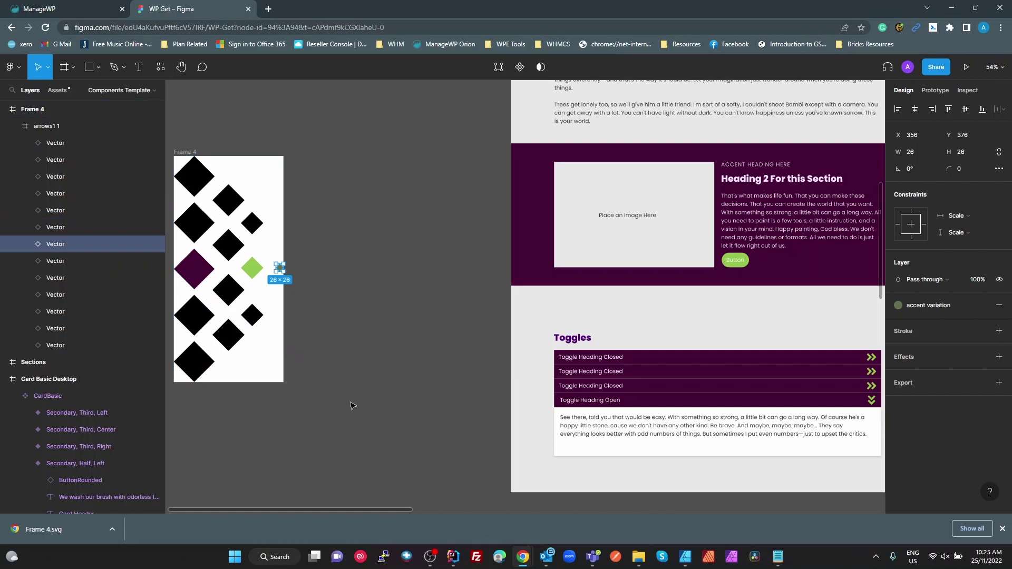
click(320, 248)
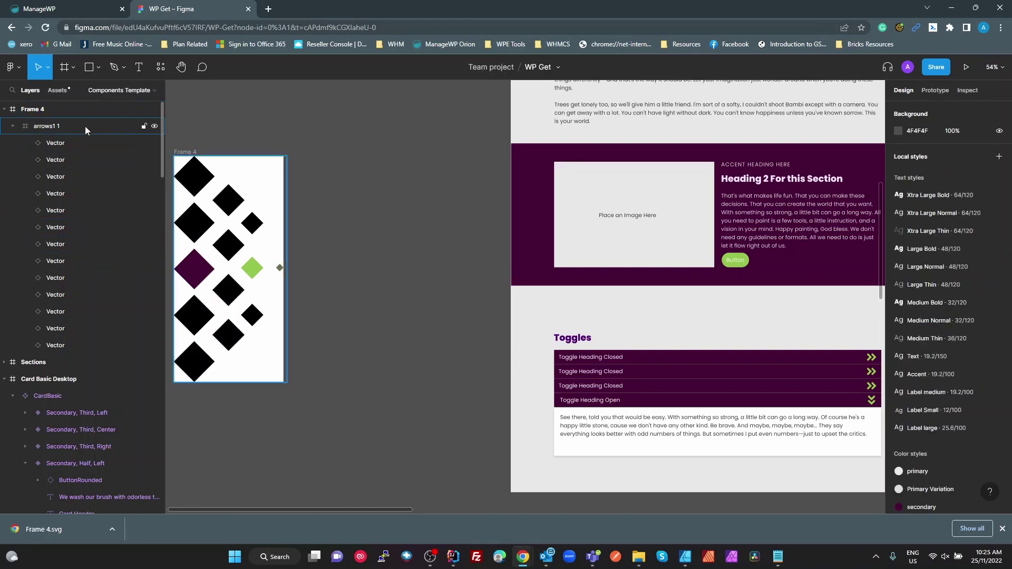
Step: Flatten the arrows1 1 frame inside Frame 4 into a single vector, using the Example Layout's diamond pattern as reference
click(39, 126)
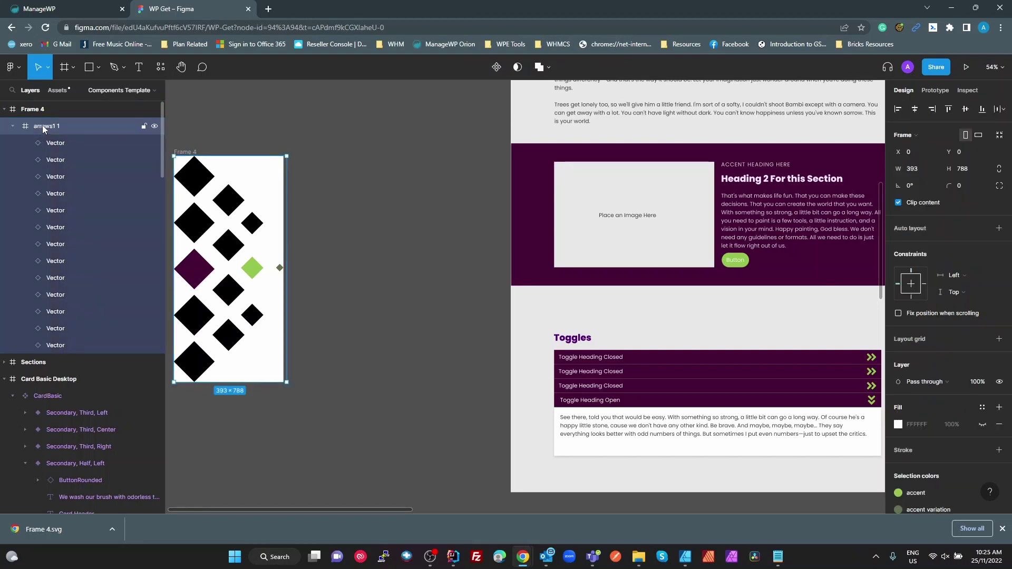
right_click(49, 130)
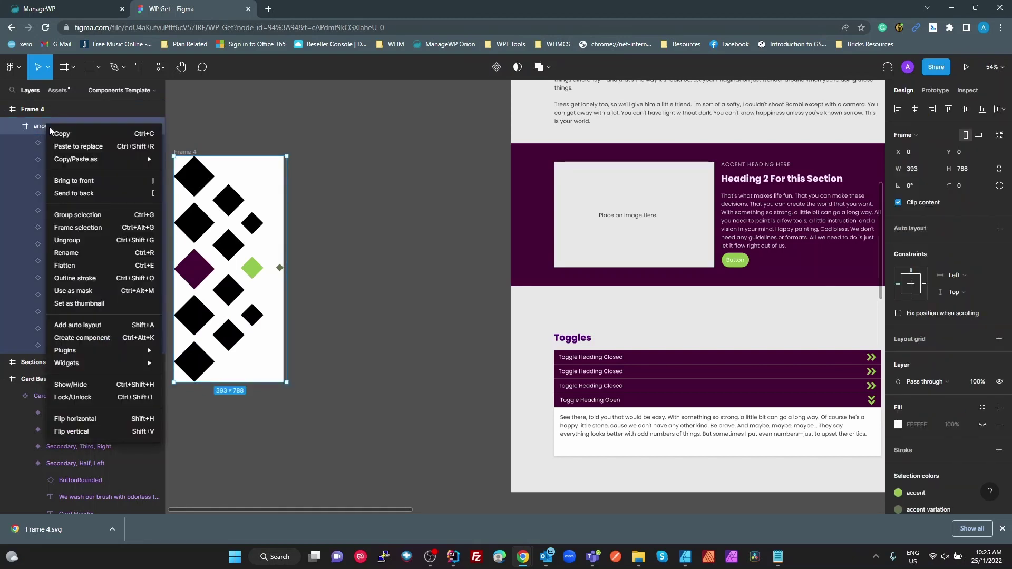
click(388, 200)
scroll(389, 201, up, 6)
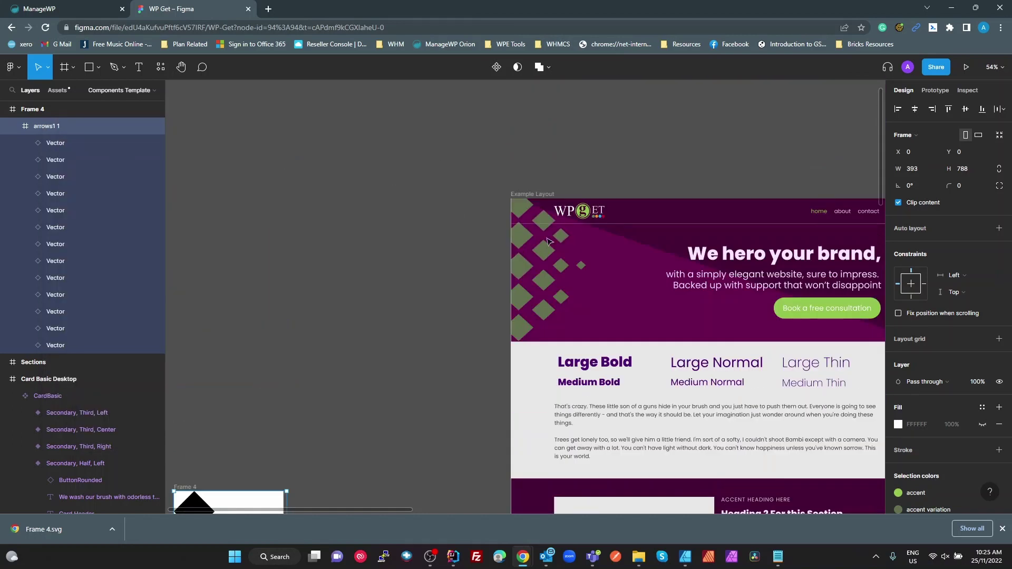
scroll(353, 314, down, 2)
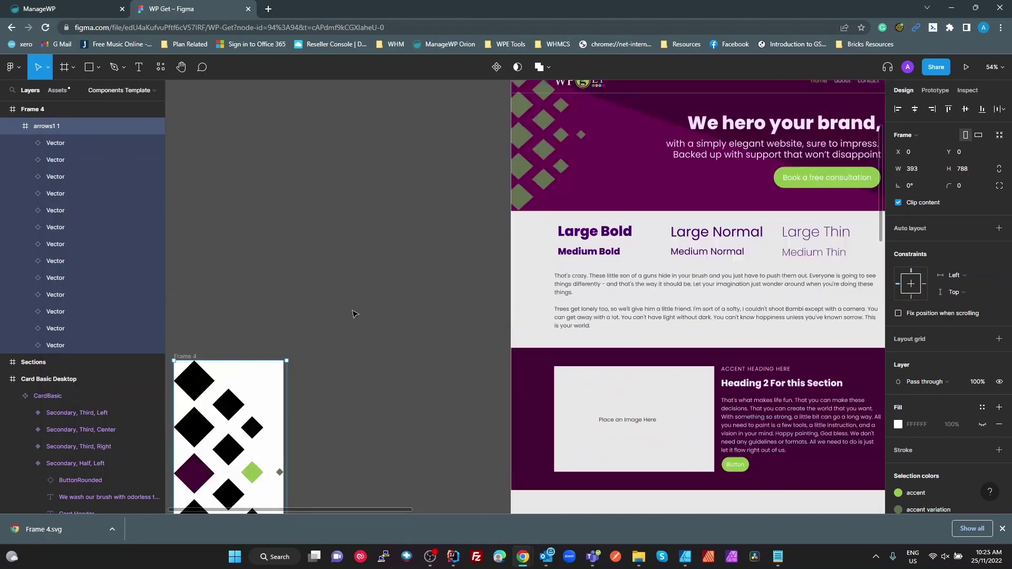
scroll(353, 314, down, 2)
right_click(58, 128)
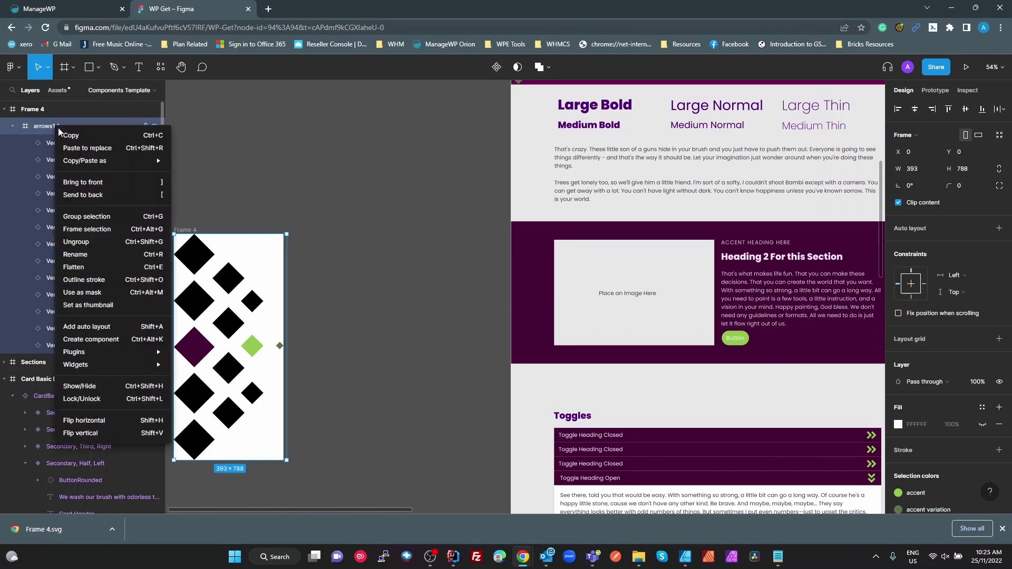
click(81, 265)
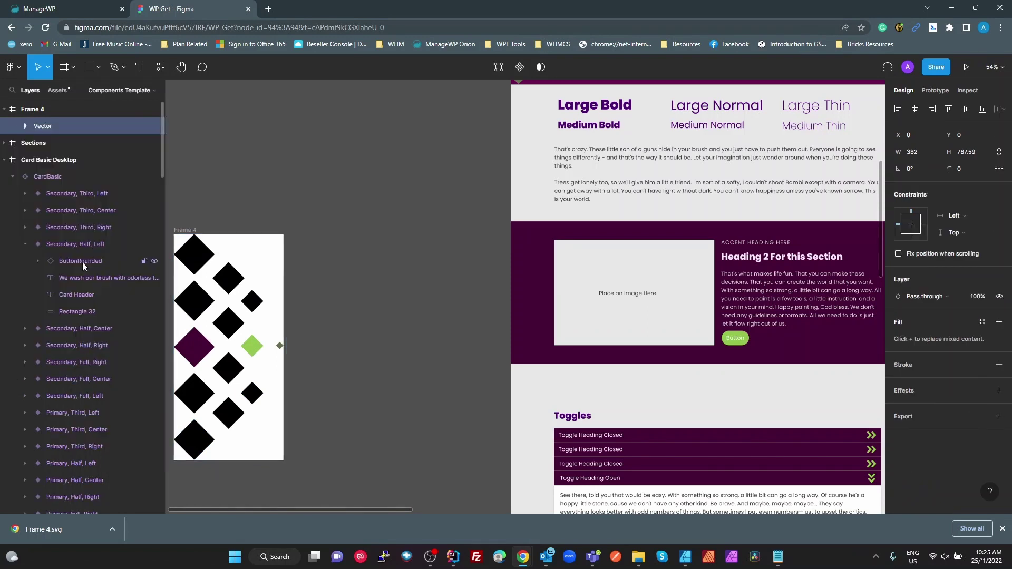
Step: Apply the accent variation colour style to the flattened diamond vector's fill
click(45, 131)
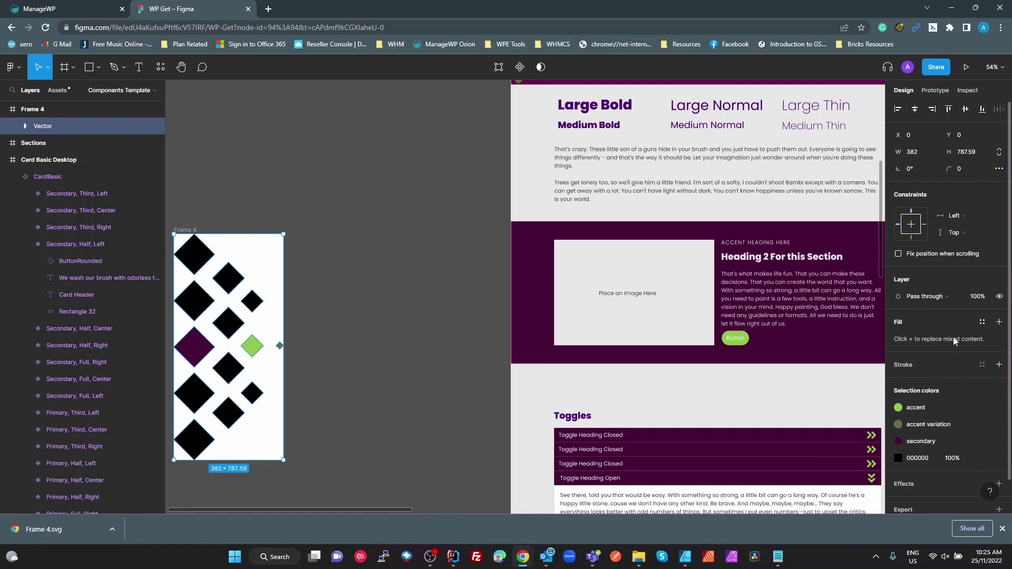
click(982, 322)
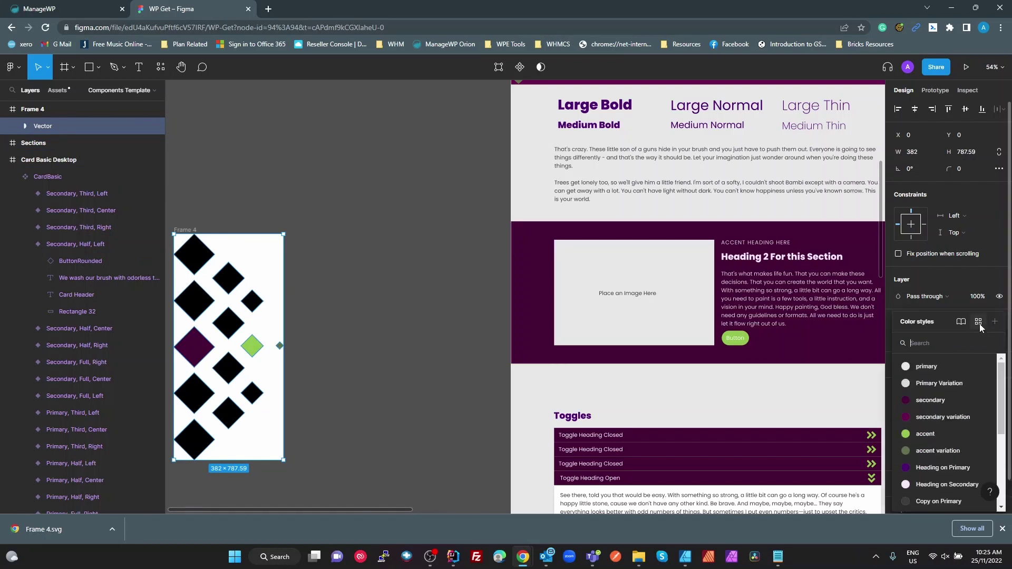
click(917, 449)
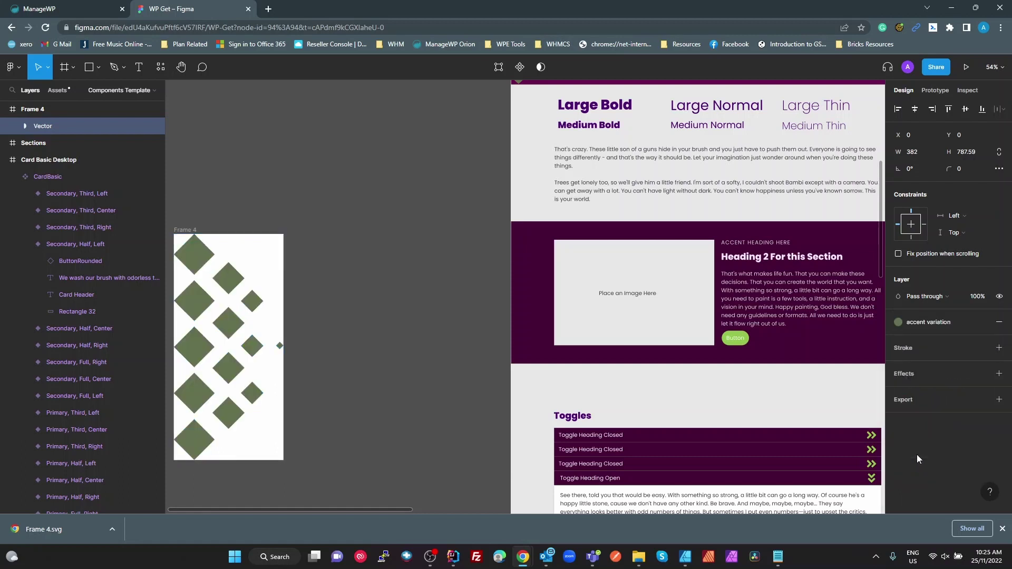
Step: Delete the flattened diamond vector and the empty Frame 4 from the canvas
click(223, 287)
click(223, 287)
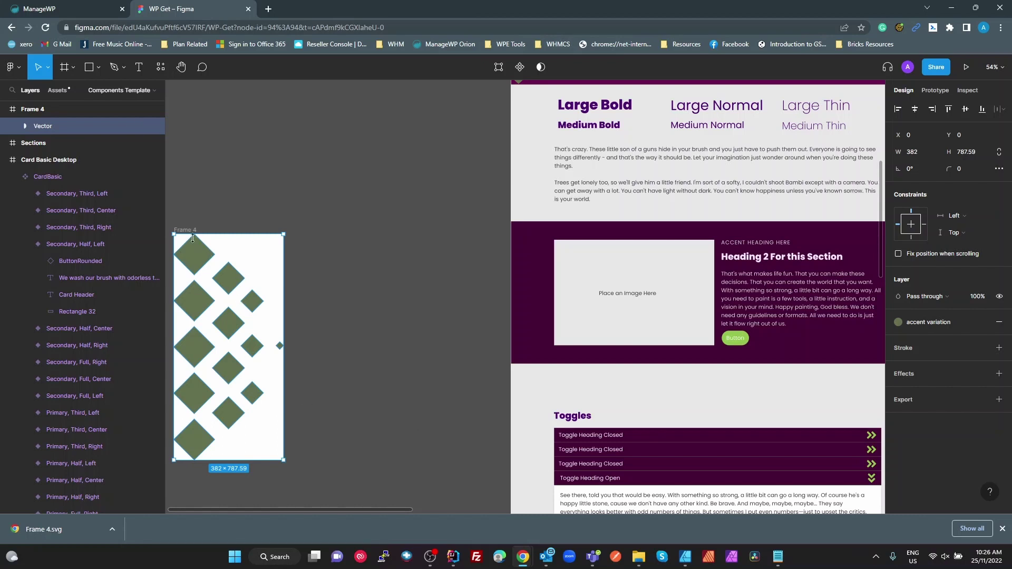
key(Delete)
click(187, 234)
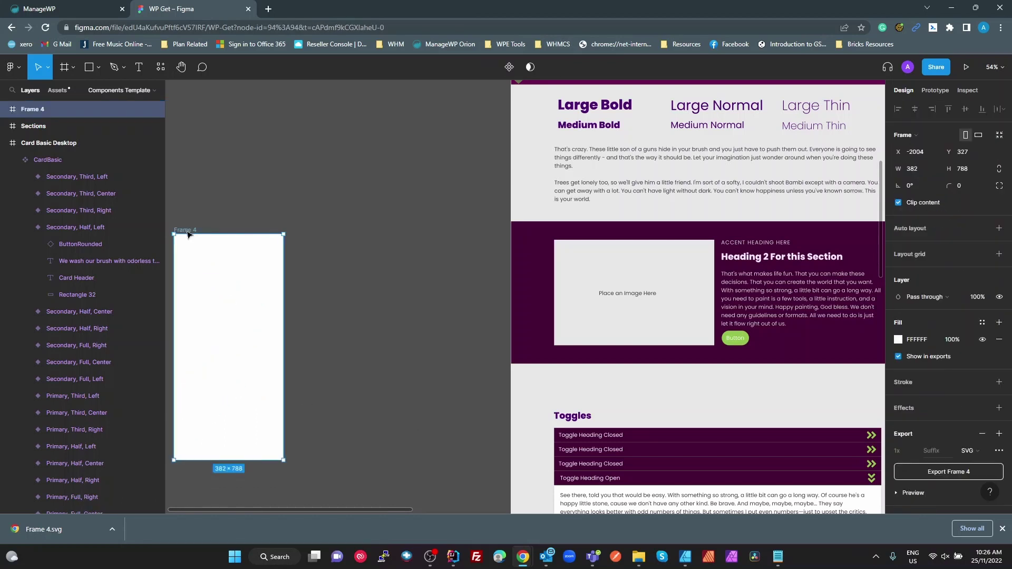
key(Delete)
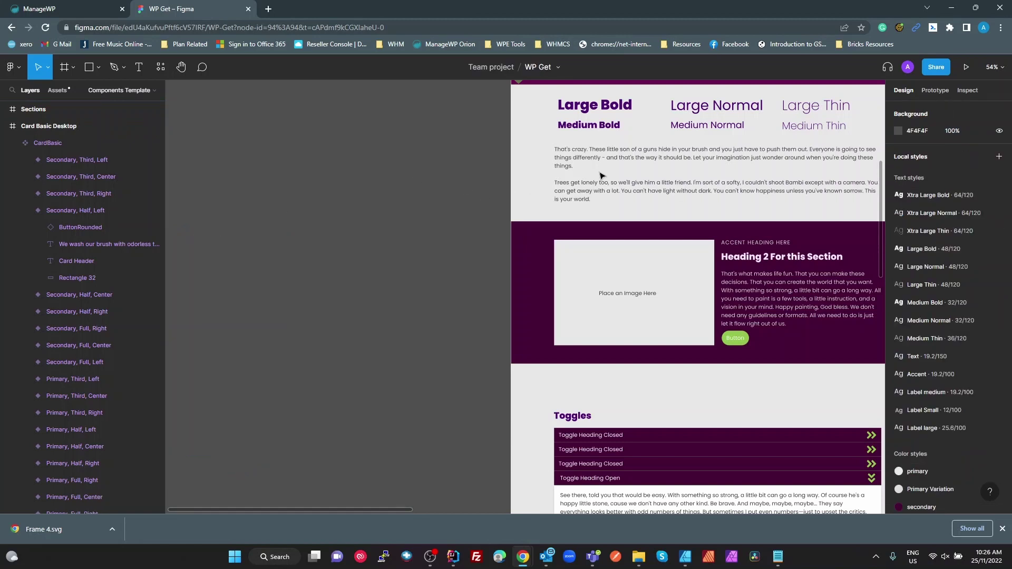
Step: Look over the Example Layout, the card variants in Card Basic Desktop and the Buttons frame
drag(590, 171, 411, 393)
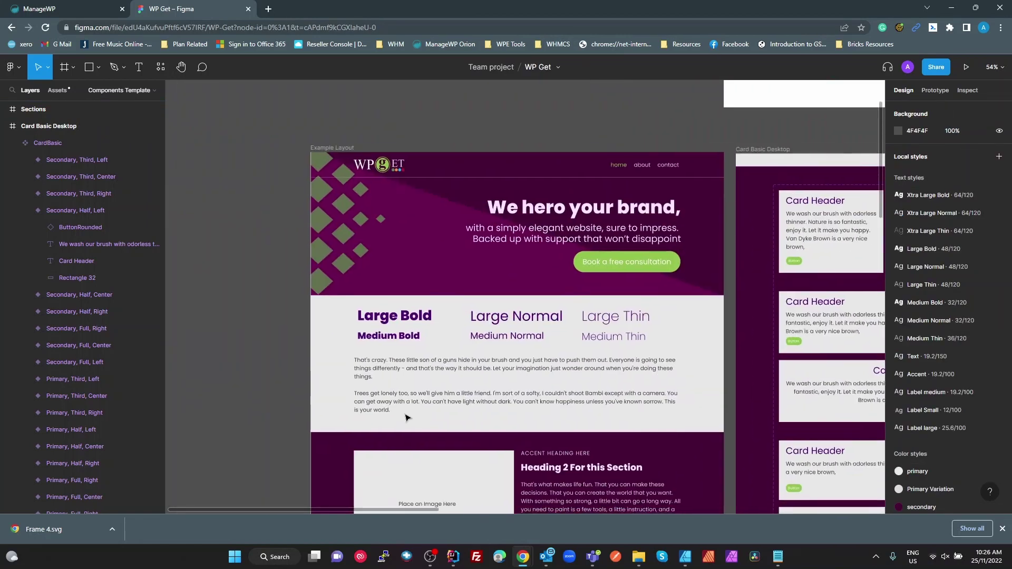
drag(639, 420, 599, 343)
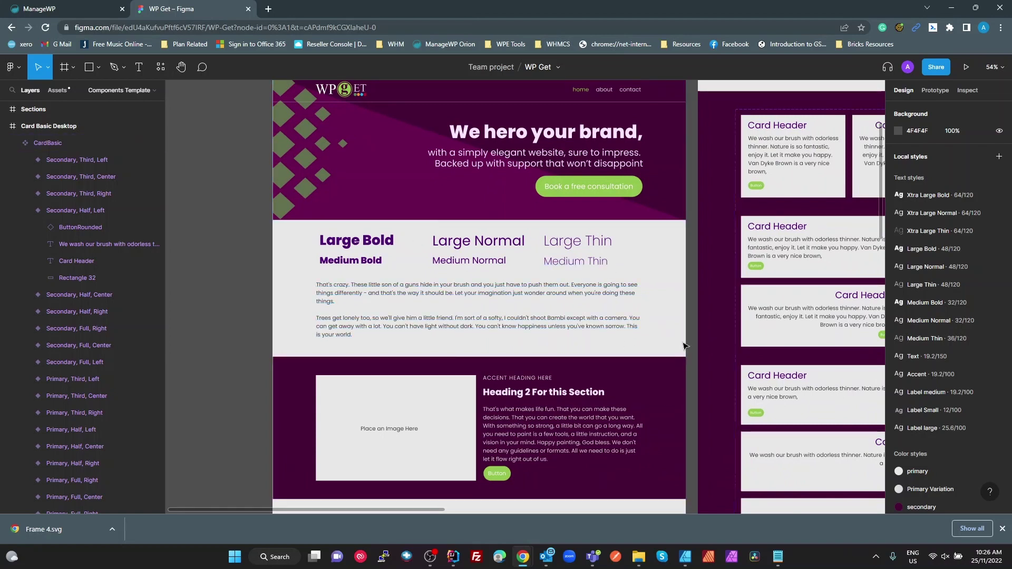
drag(655, 318, 459, 280)
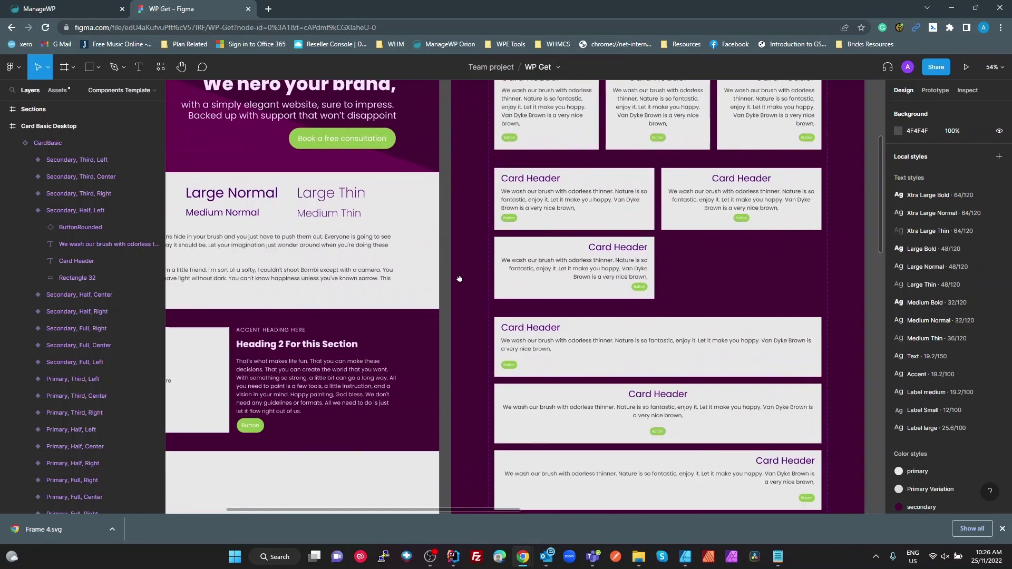
scroll(590, 294, down, 8)
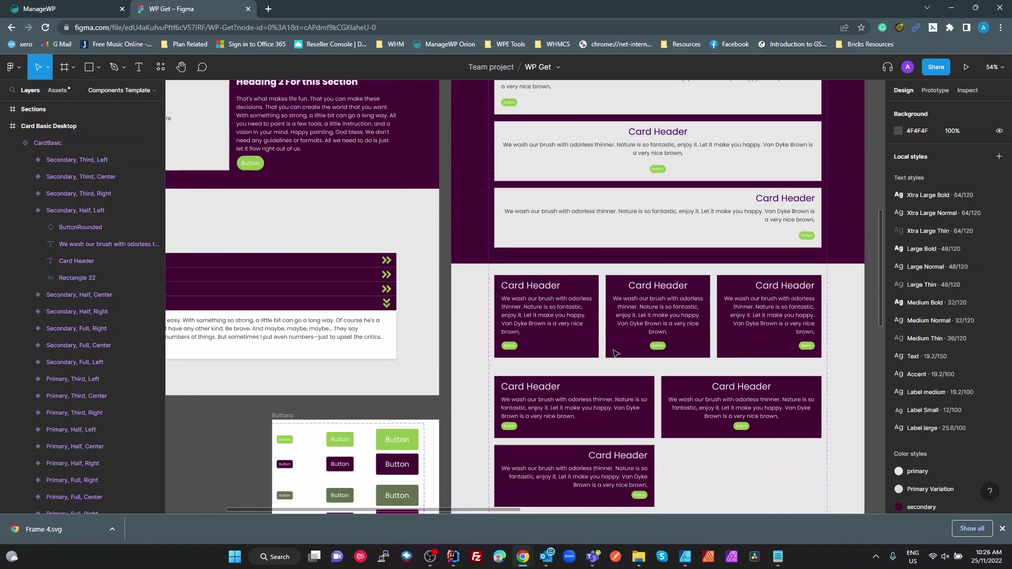
scroll(616, 354, down, 5)
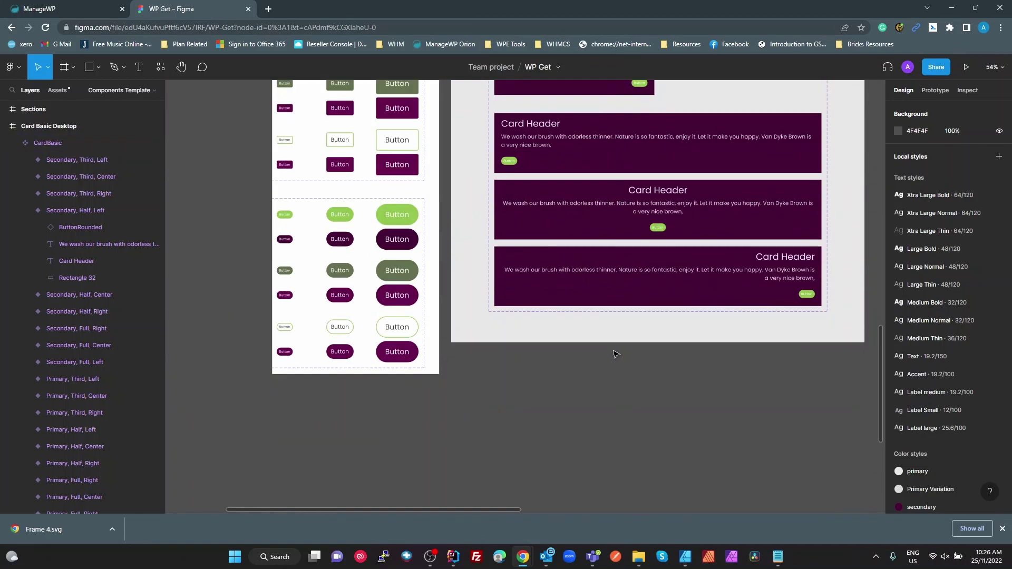
scroll(615, 355, up, 6)
scroll(616, 363, up, 5)
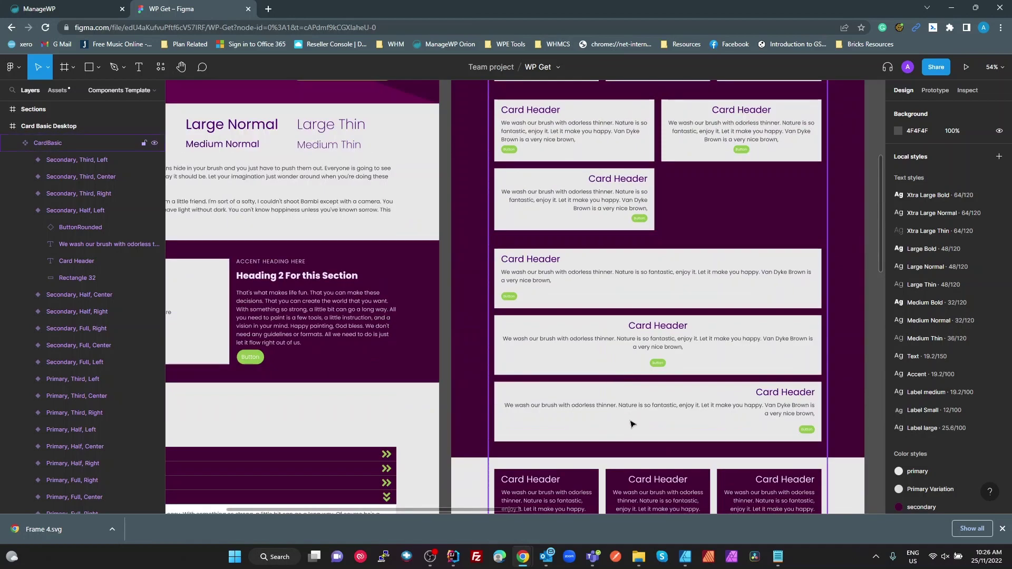